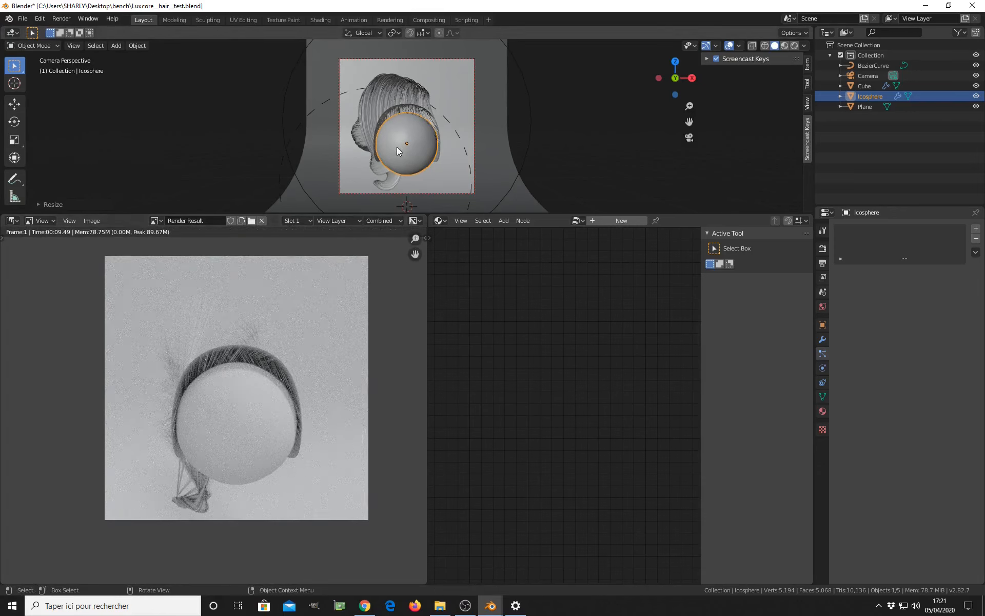
# - Enlarge the 3D viewport, preview the hair with rendered shading, and compare it with the existing render around the headband
pyautogui.moveTo(437, 212); pyautogui.dragTo(437, 352)
pyautogui.scroll(4, 401, 207)
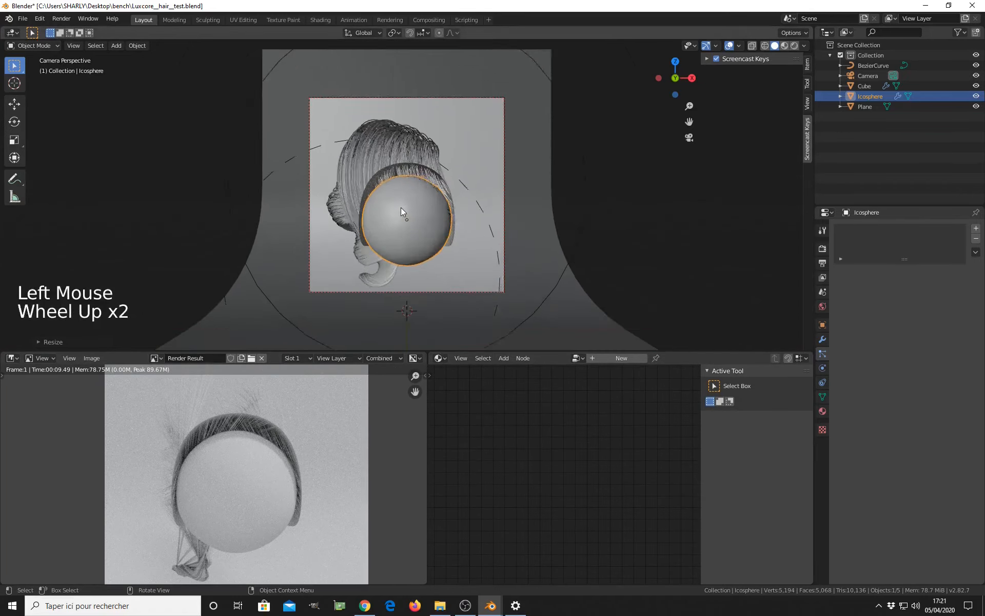
pyautogui.click(794, 45)
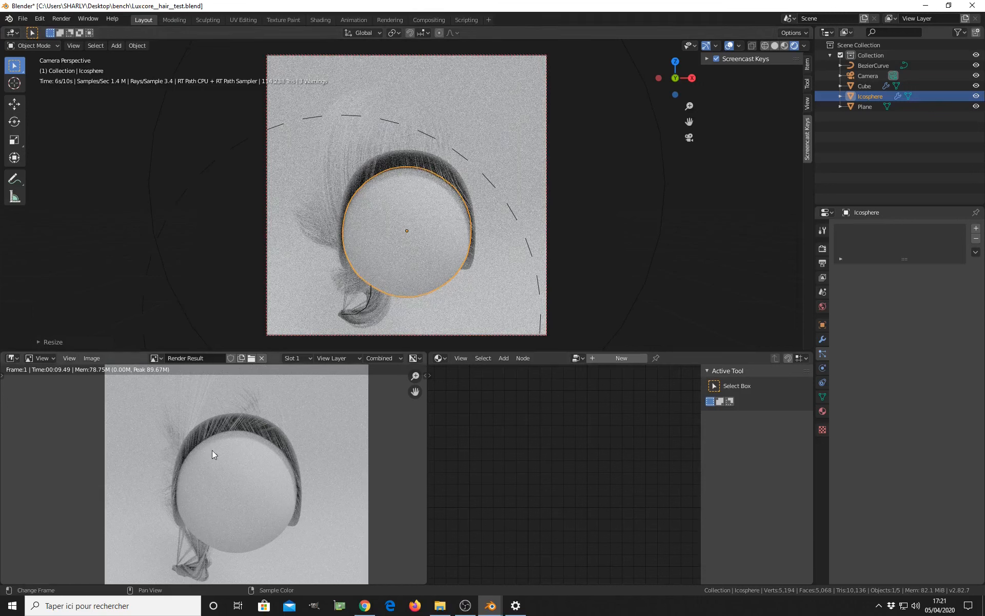
pyautogui.scroll(3, 253, 437)
pyautogui.moveTo(253, 437); pyautogui.dragTo(250, 544, button='middle')
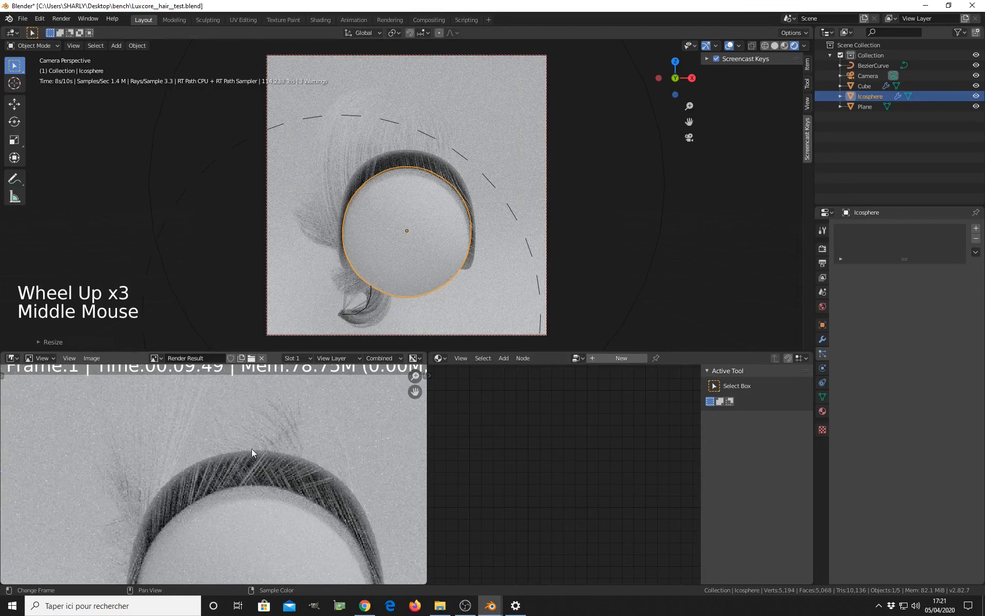
pyautogui.scroll(-2, 251, 448)
pyautogui.moveTo(276, 481); pyautogui.dragTo(270, 459, button='middle')
pyautogui.press('Escape')
pyautogui.press('Escape')
pyautogui.press('Escape')
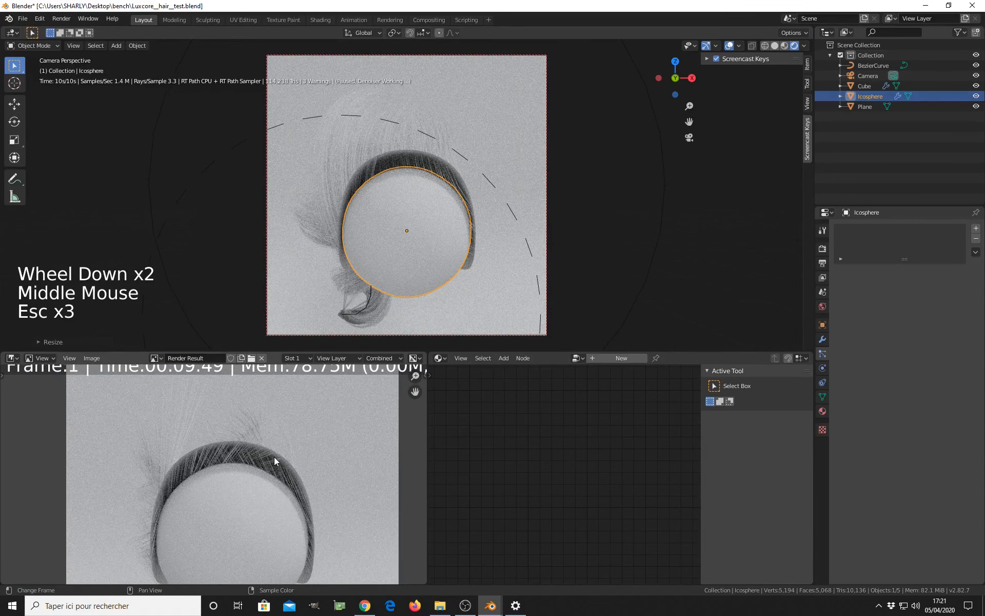
pyautogui.press('Escape')
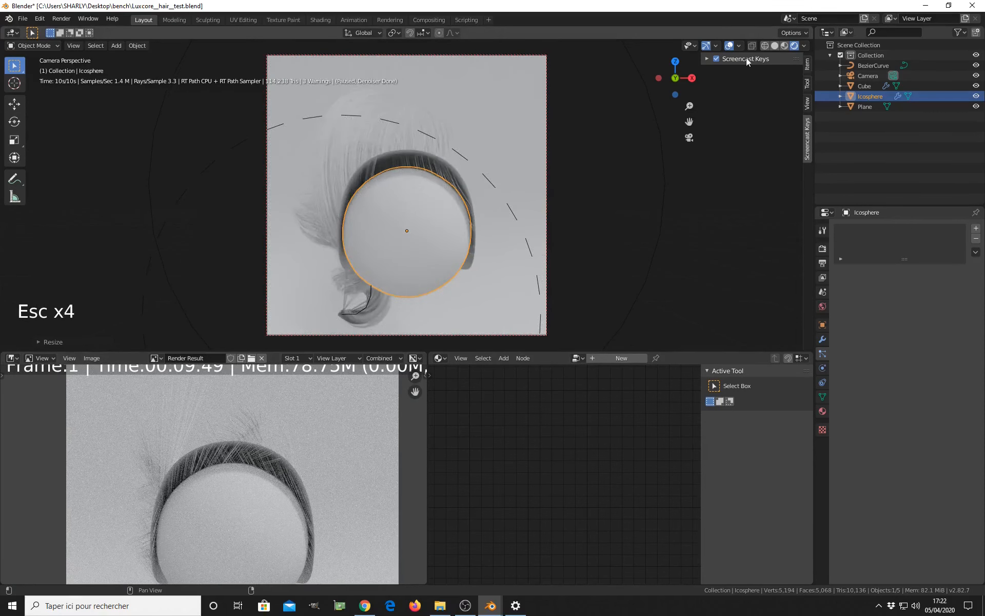
# - Return to solid shading and set the render path steps of the Cube's hair particle system to 8
pyautogui.click(774, 45)
pyautogui.click(402, 208)
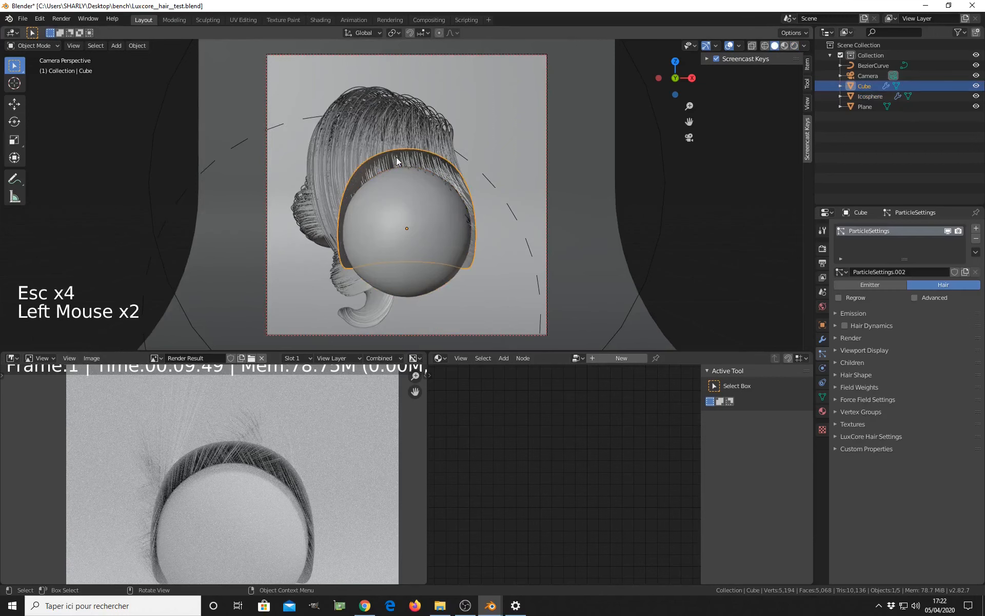
pyautogui.click(851, 351)
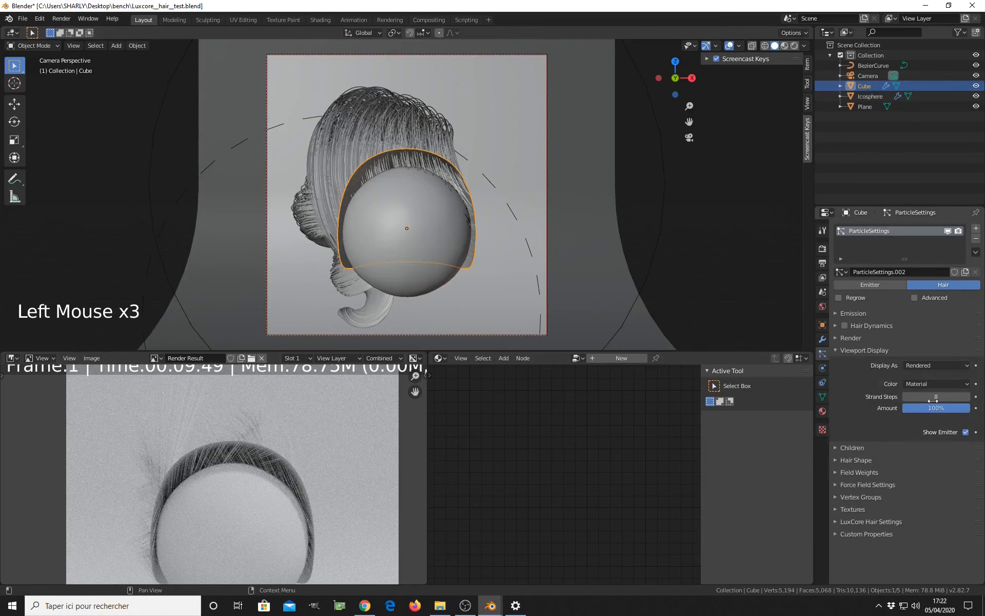
pyautogui.click(859, 349)
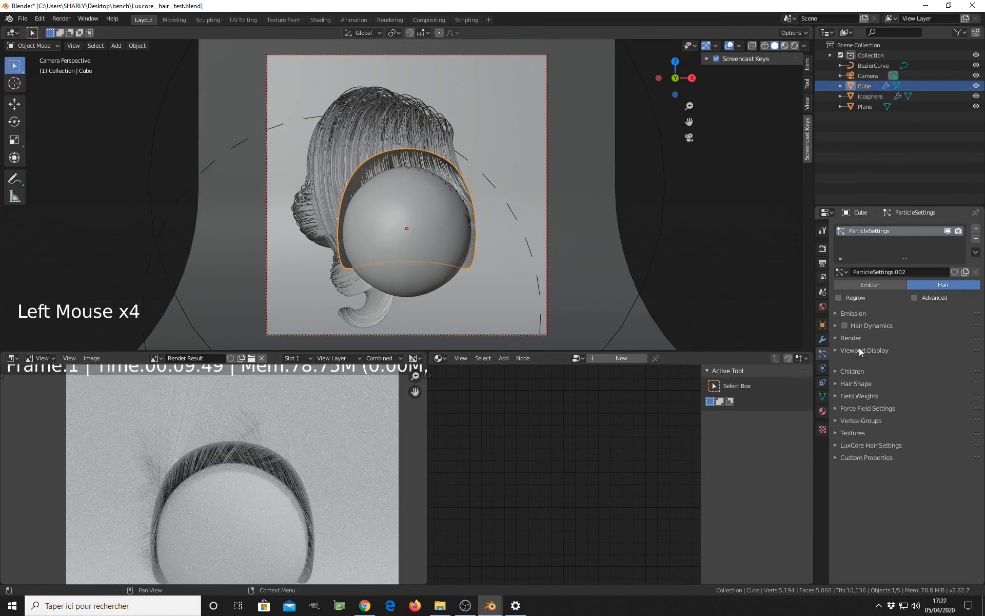
pyautogui.click(851, 337)
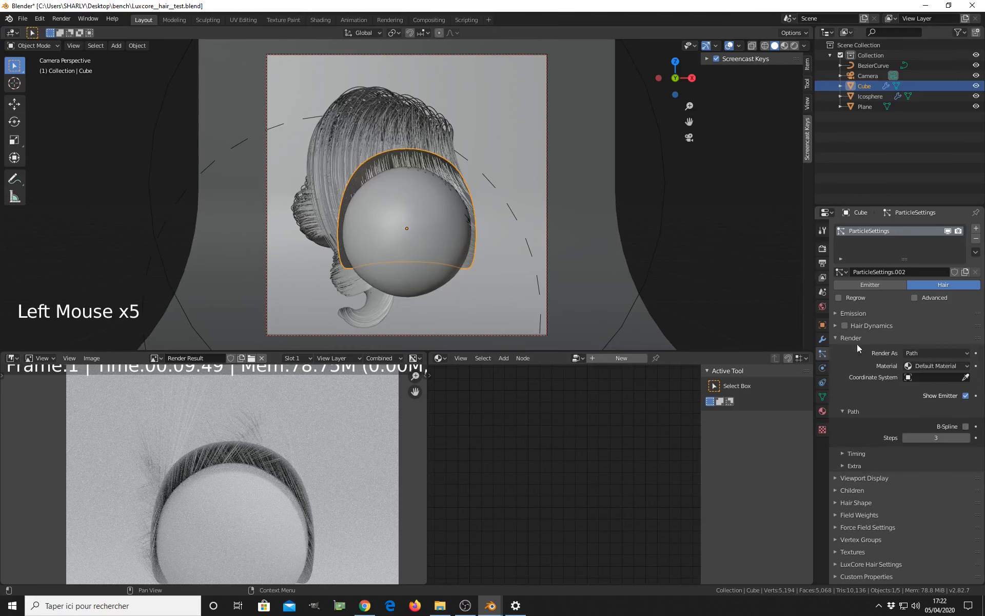
pyautogui.click(930, 438)
pyautogui.write('8')
pyautogui.press('Return')
pyautogui.click(835, 338)
# - Enlarge the image editor and run a short test render of the hair with the new path steps, stopping it after a few seconds
pyautogui.scroll(-2, 271, 488)
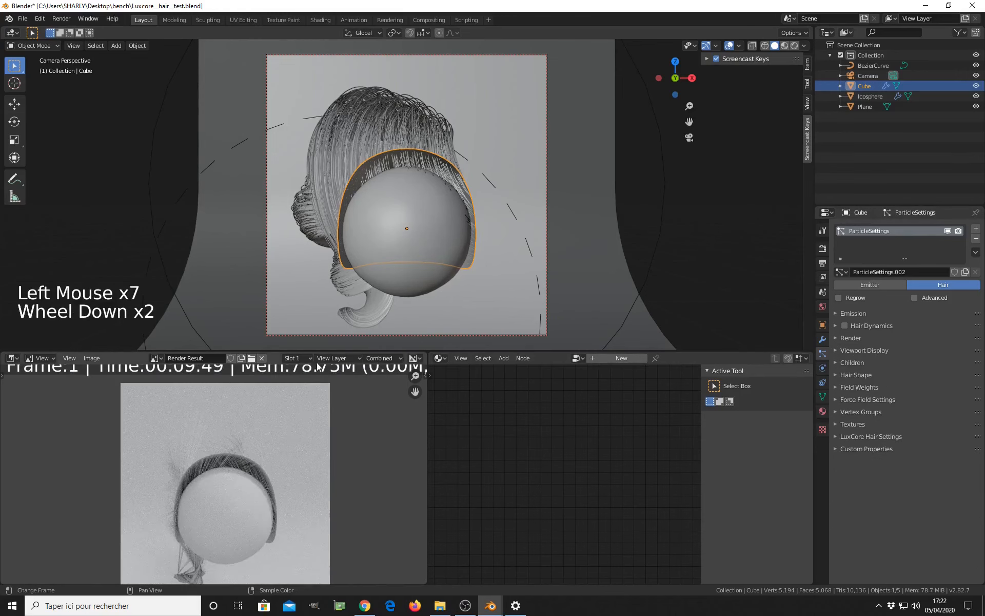
pyautogui.moveTo(262, 352); pyautogui.dragTo(262, 258)
pyautogui.scroll(2, 252, 462)
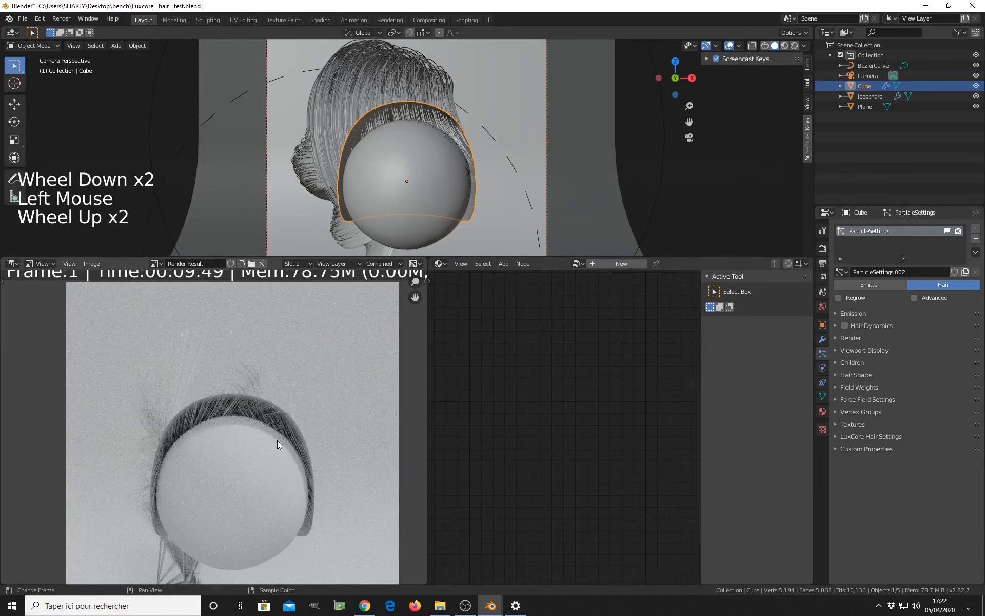
pyautogui.press('F12')
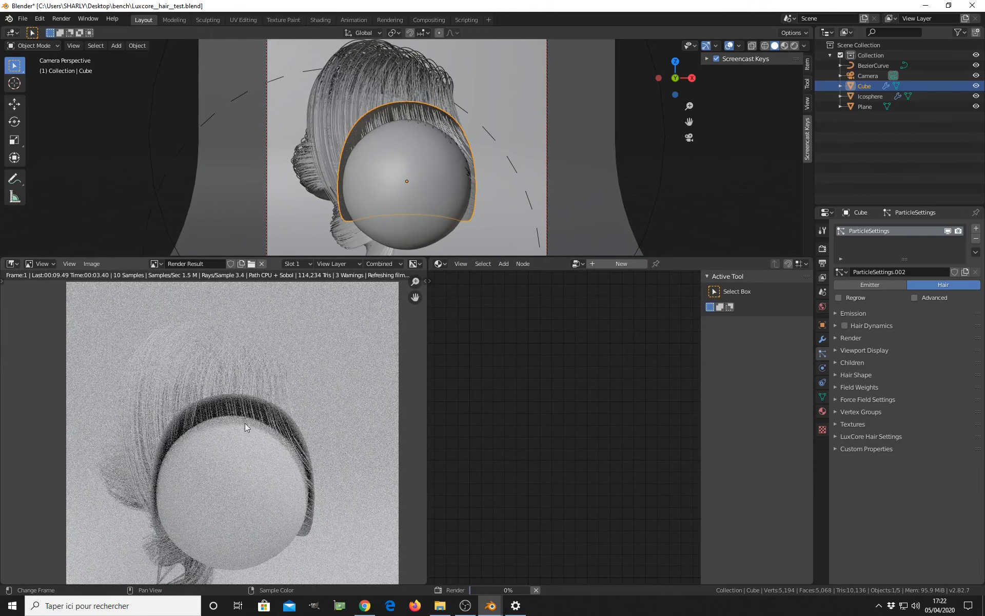
pyautogui.press('Escape')
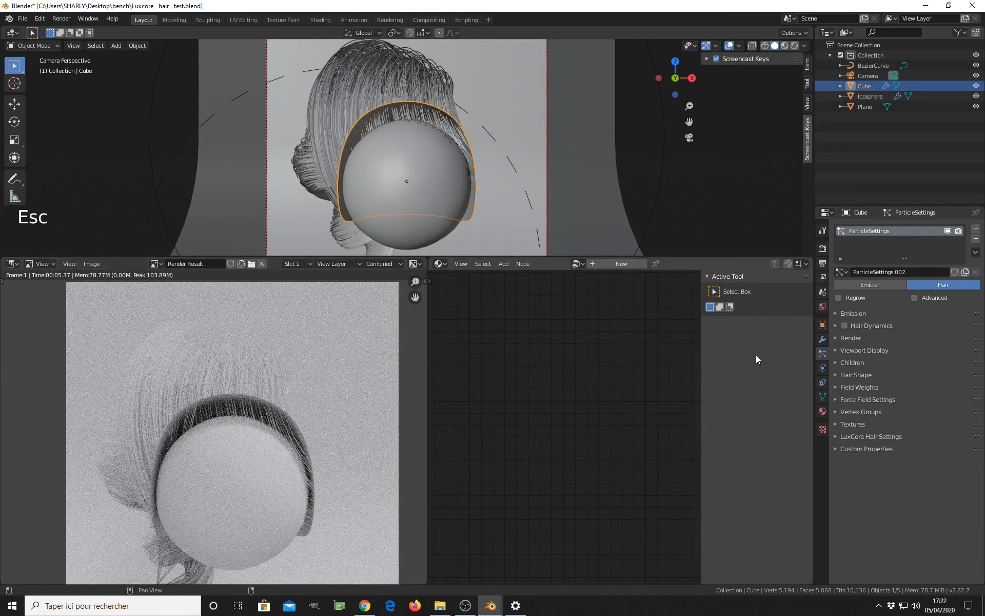
# - Set the emission number of the Cube's hair particle system to 200
pyautogui.click(850, 314)
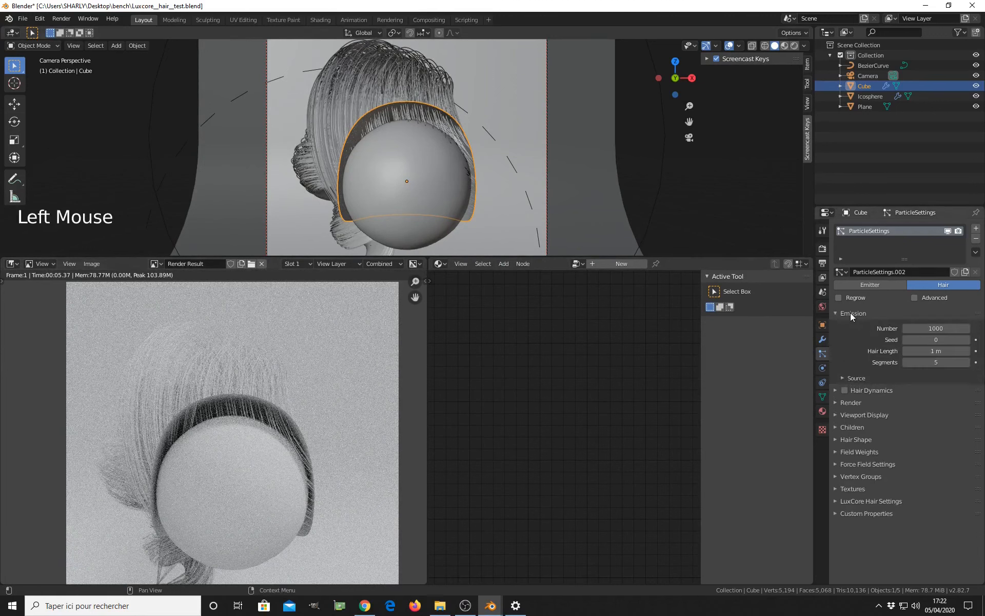
pyautogui.doubleClick(931, 330)
pyautogui.write('200')
pyautogui.press('Return')
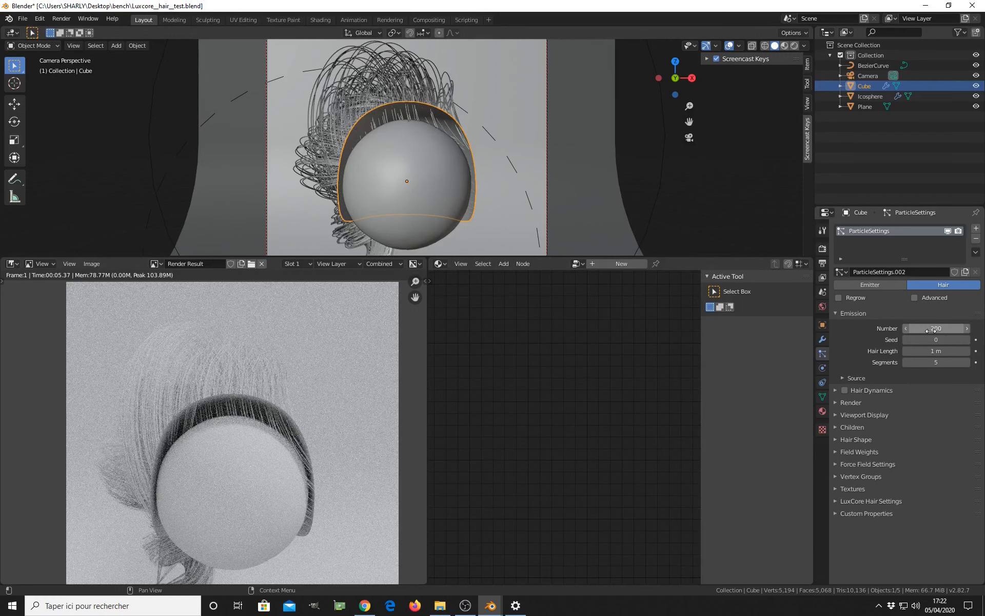
pyautogui.click(845, 314)
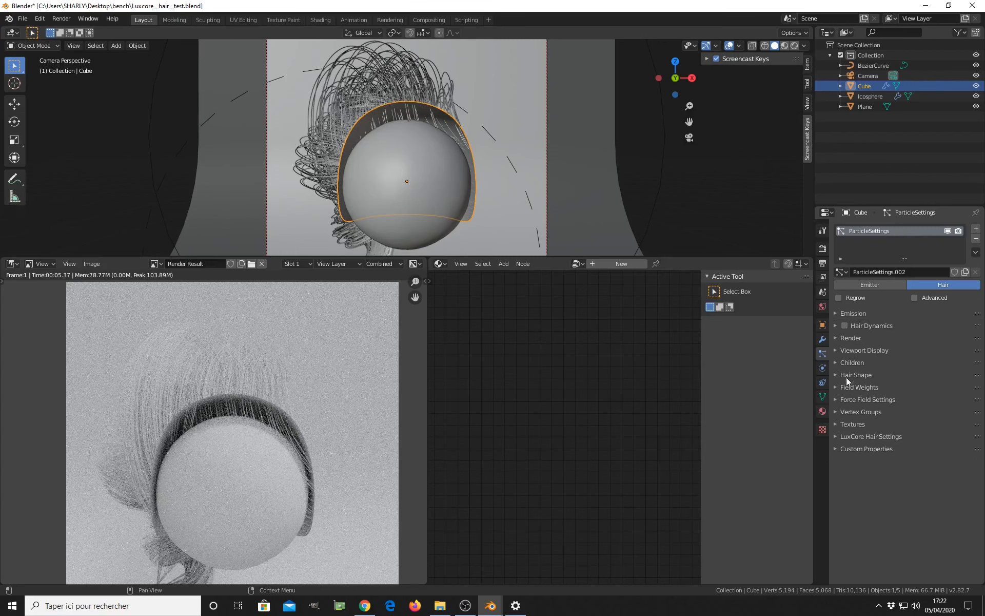
# - Give the hair particles interpolated children with a render amount of 10
pyautogui.click(844, 363)
pyautogui.click(959, 378)
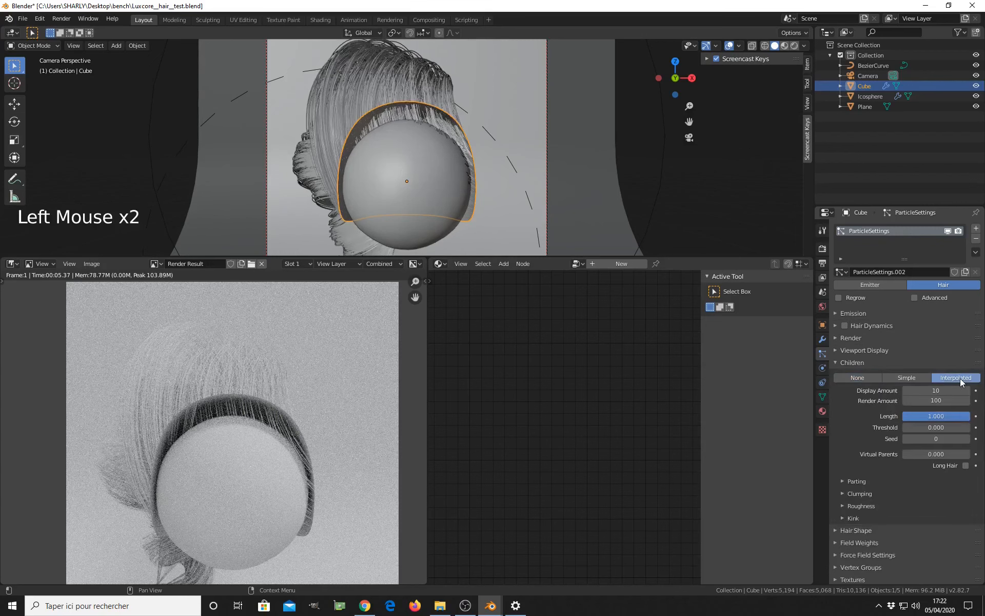
pyautogui.click(934, 401)
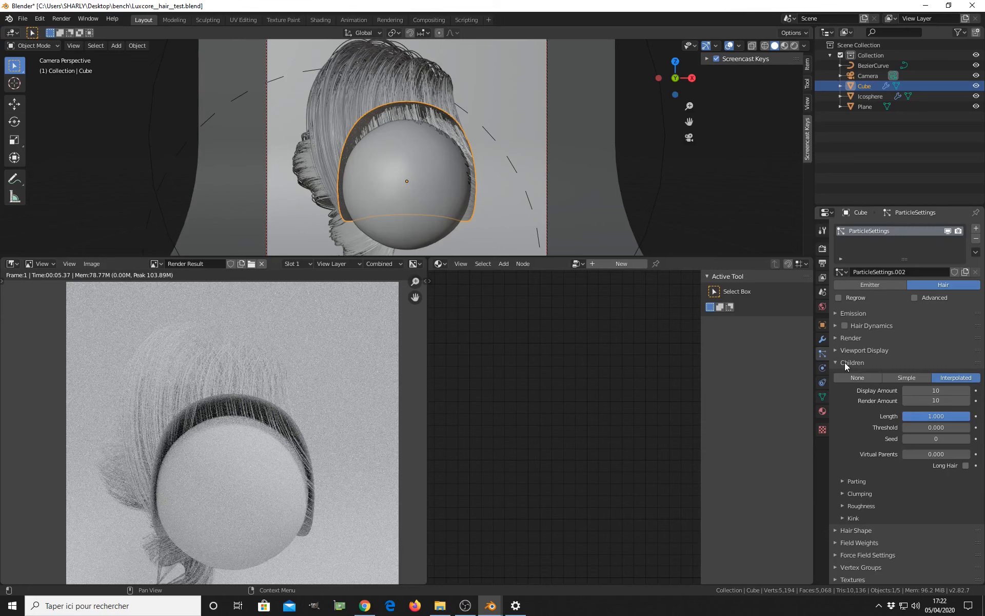
pyautogui.click(845, 362)
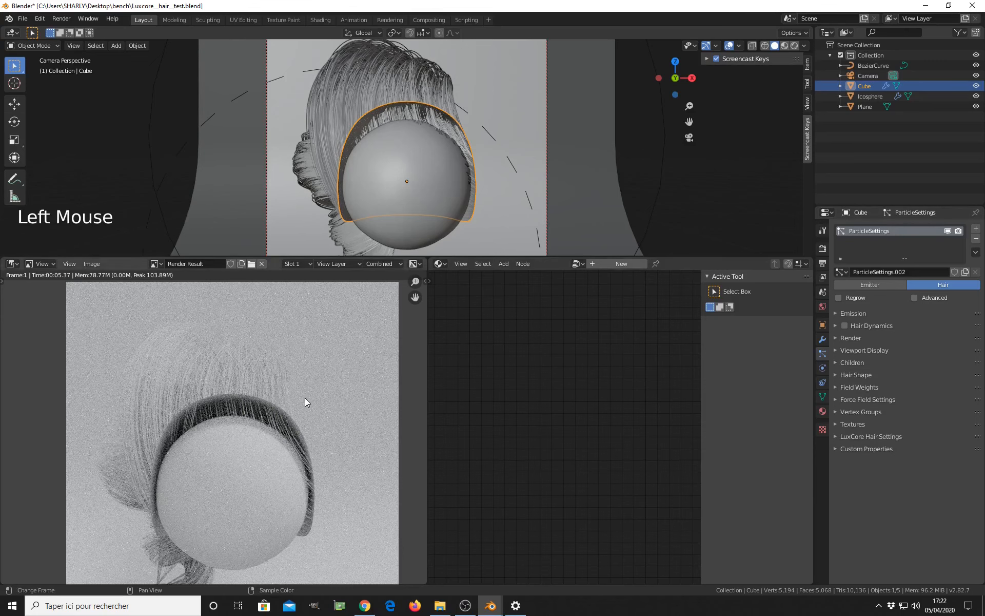
# - Run a test render of the interpolated child hair, examine the strands around the sphere, and stop the render
pyautogui.press('F12')
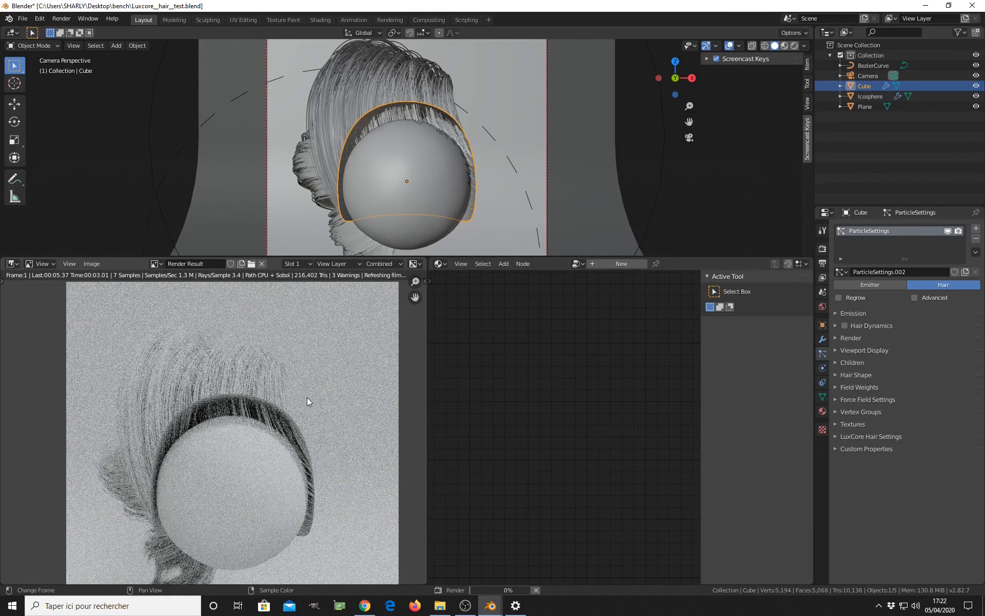
pyautogui.moveTo(206, 493); pyautogui.dragTo(262, 380, button='middle')
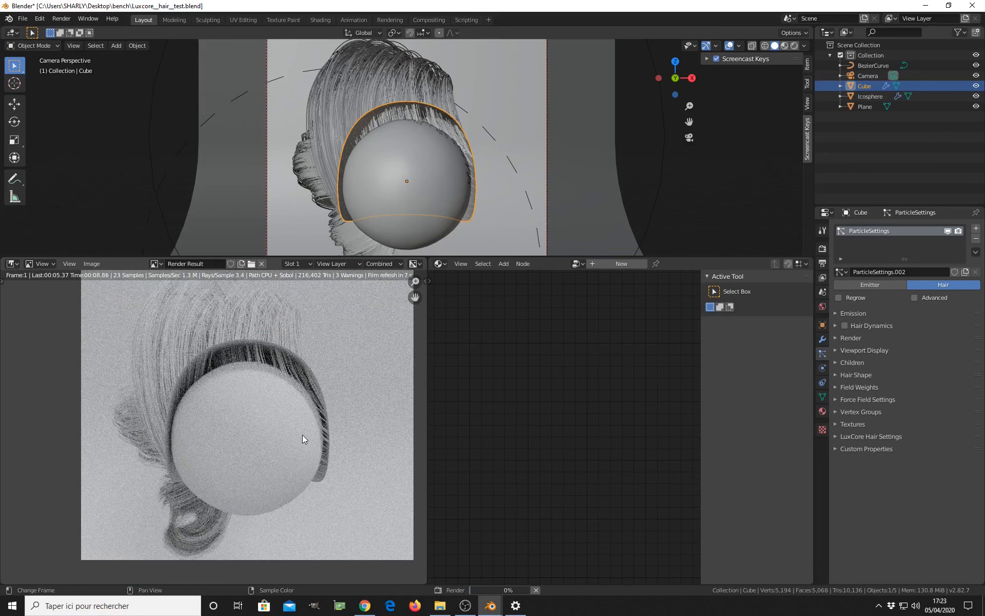
pyautogui.press('Escape')
pyautogui.press('Escape')
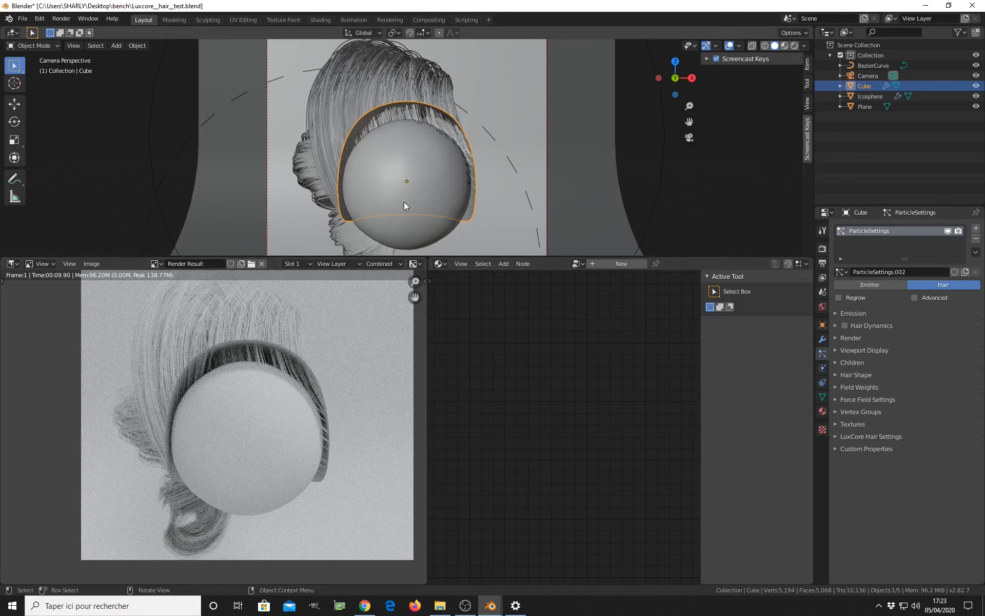
# - Preview the hair with rendered shading from the side and compare it with a close view of the render result
pyautogui.click(796, 45)
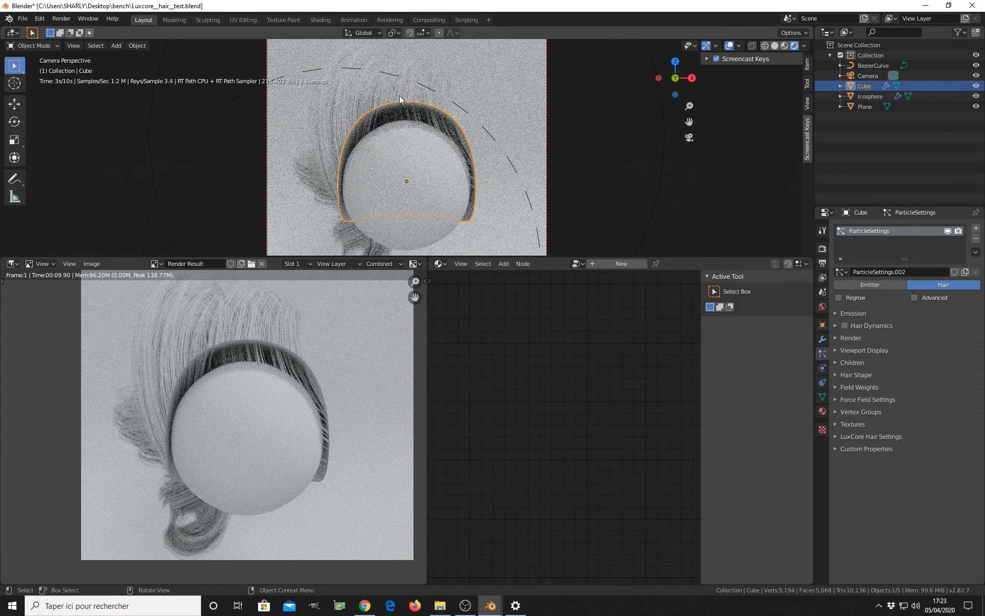
pyautogui.moveTo(430, 152); pyautogui.dragTo(437, 126, button='middle')
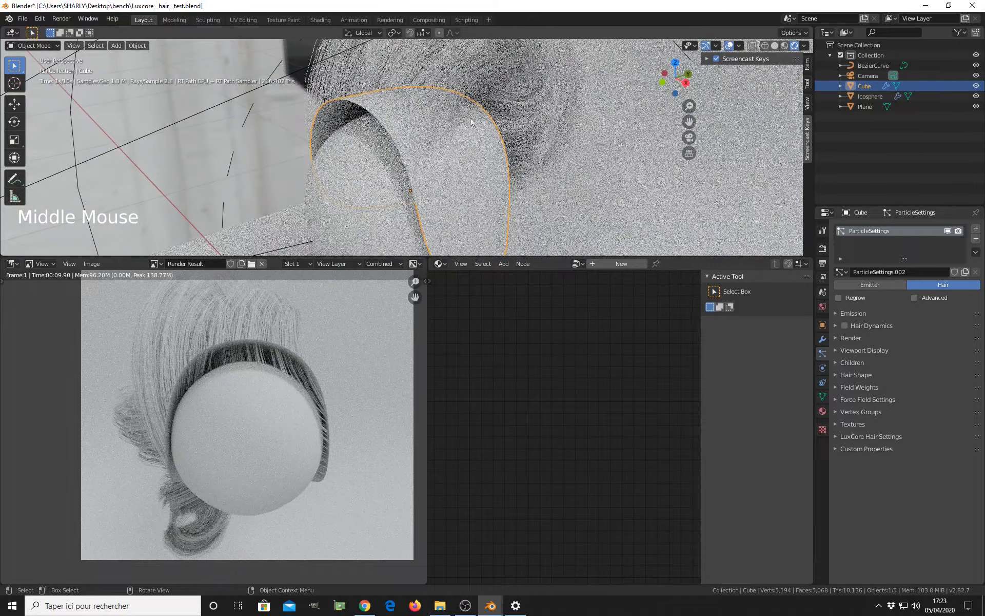
pyautogui.scroll(-2, 480, 124)
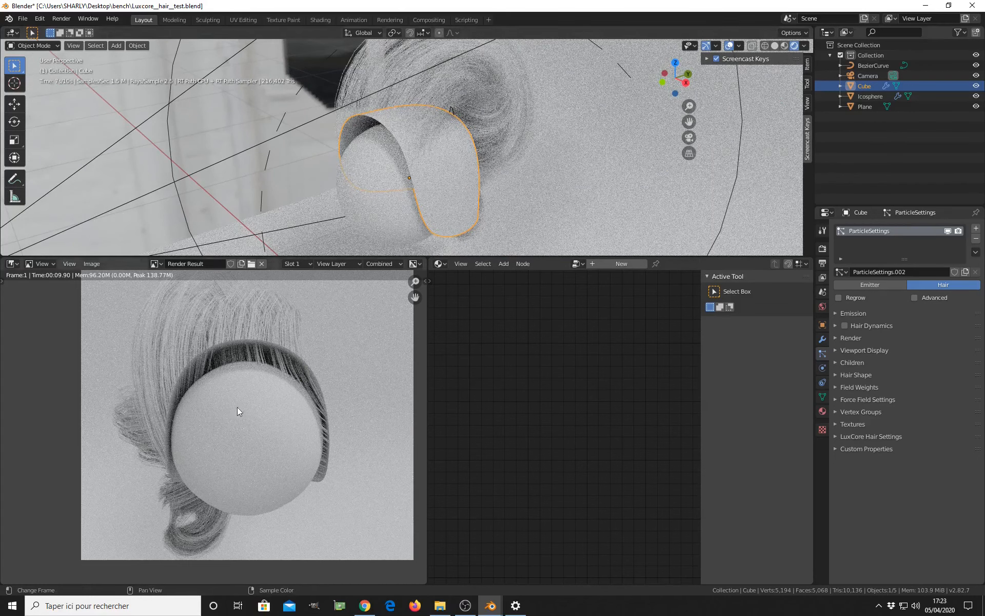
pyautogui.scroll(1, 210, 341)
pyautogui.moveTo(210, 340); pyautogui.dragTo(223, 351, button='middle')
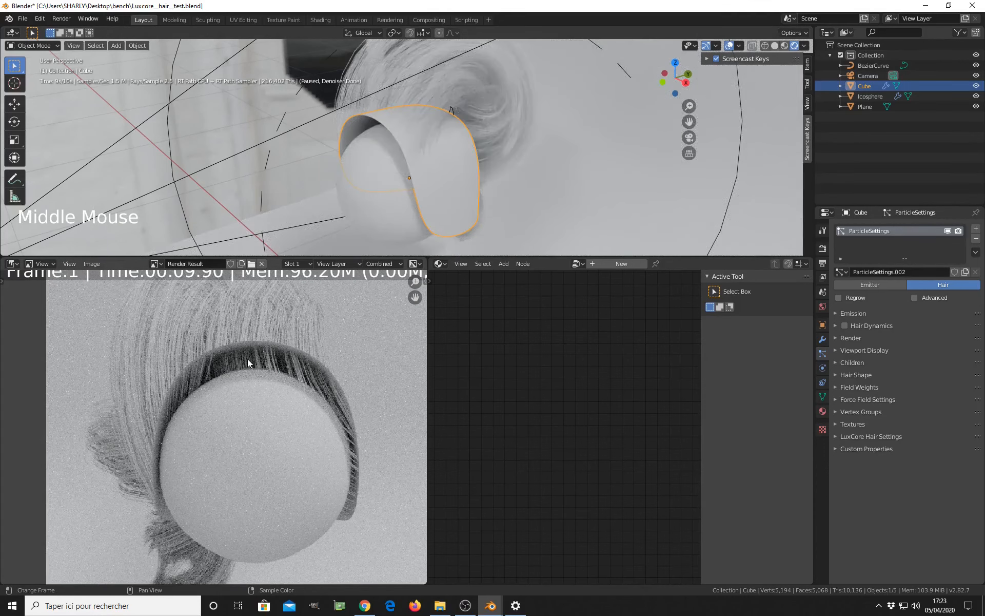
pyautogui.press('Escape')
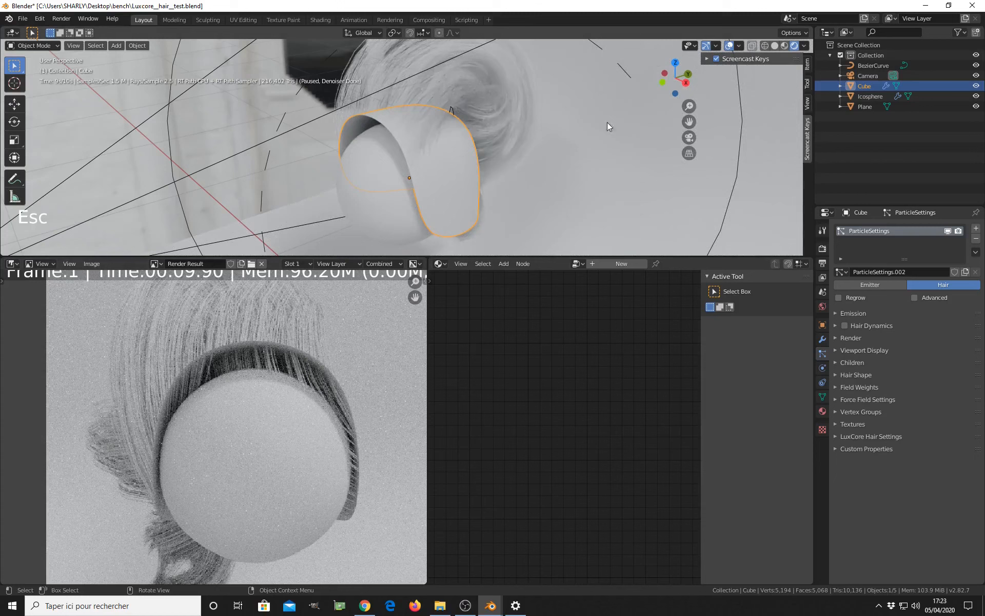
# - Return to solid shading, view the model from the front, and apply the scale of the headband Cube
pyautogui.click(775, 46)
pyautogui.moveTo(623, 131)
pyautogui.mouseDown(button='middle')
pyautogui.moveTo(438, 179)
pyautogui.moveTo(442, 171)
pyautogui.mouseUp(button='middle')
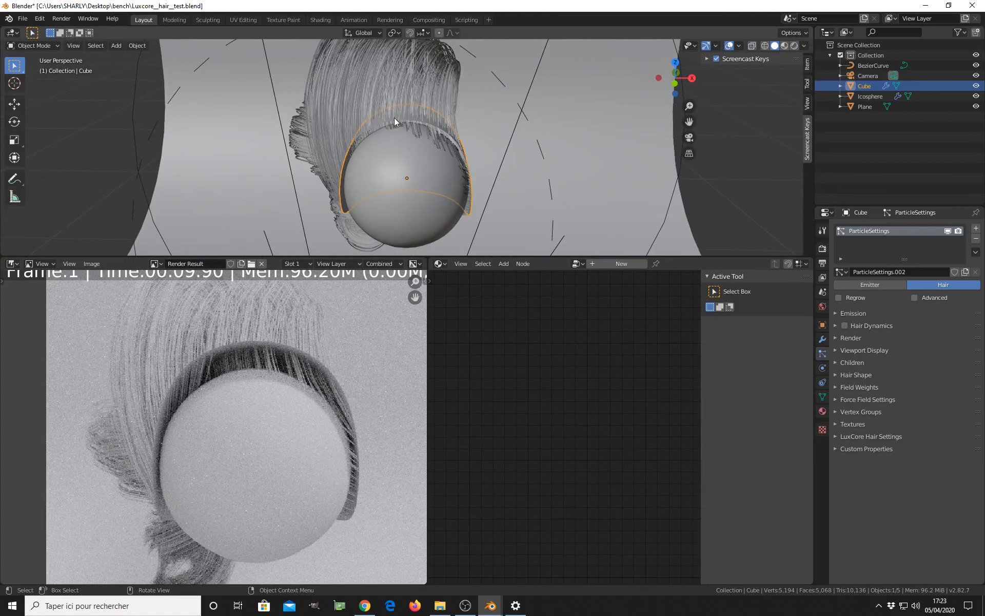
pyautogui.hotkey('ctrl', 'a')
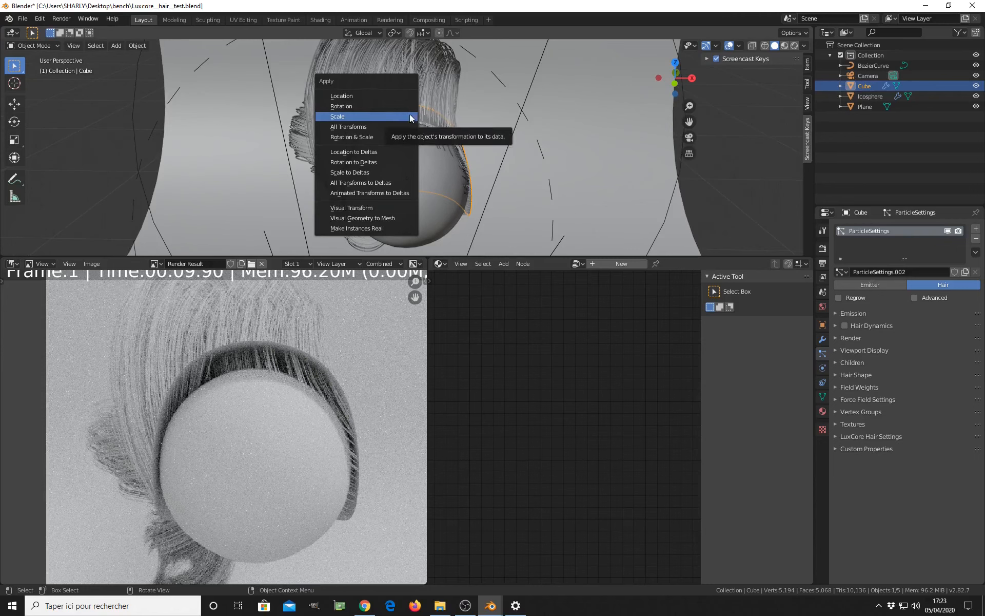
pyautogui.hotkey('ctrl', 'a')
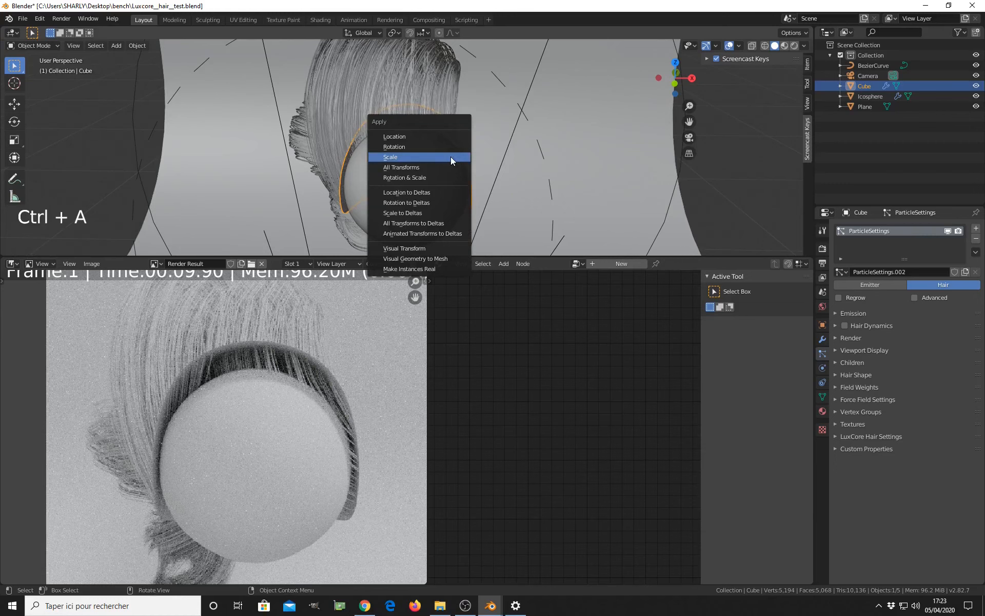
pyautogui.click(448, 156)
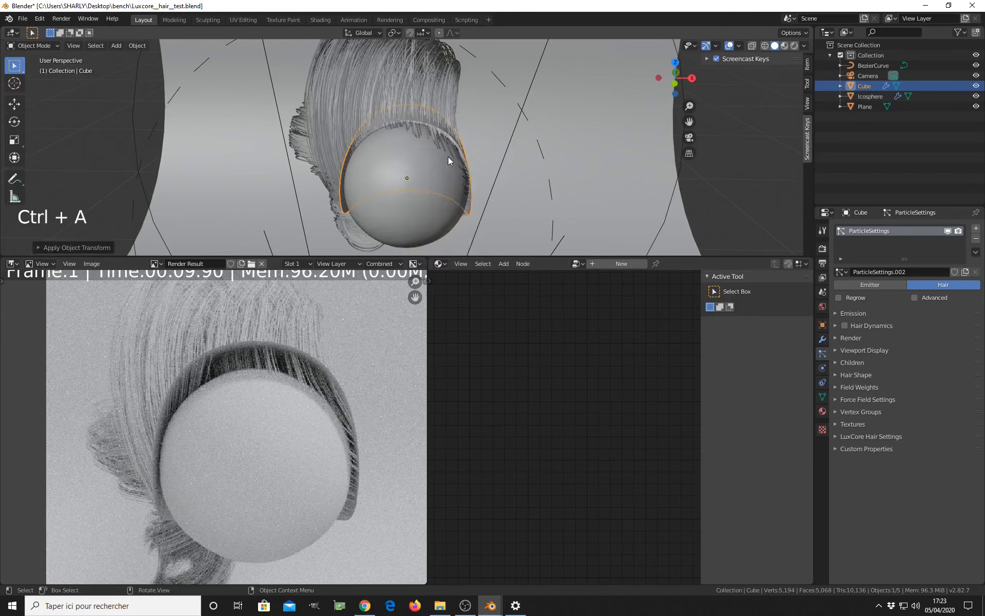
# - Render the scene again with the applied scale, inspect the hair strands above the headband, and stop the render
pyautogui.scroll(-2, 335, 398)
pyautogui.middleClick(332, 399)
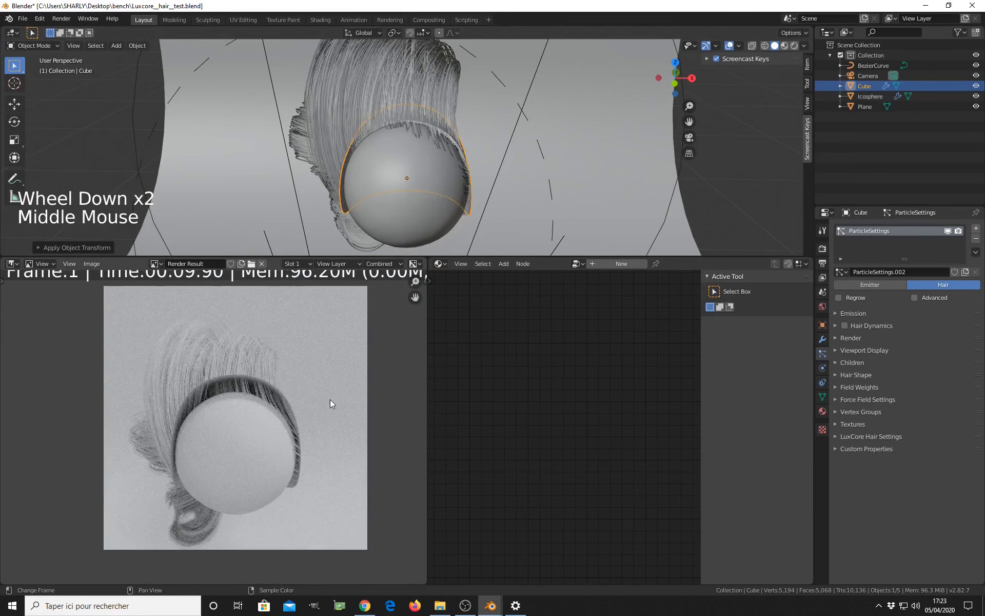
pyautogui.press('F12')
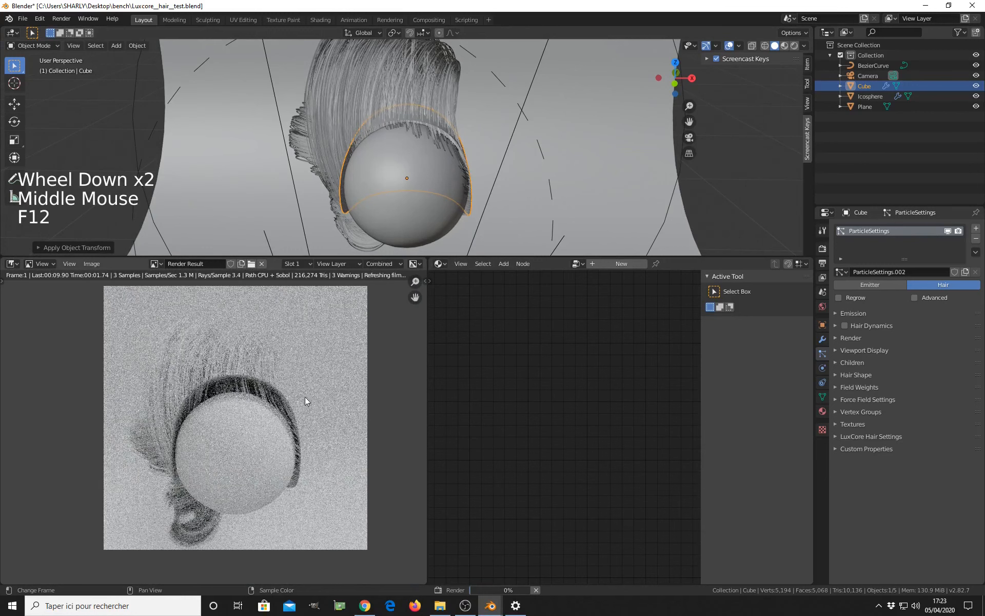
pyautogui.scroll(2, 262, 404)
pyautogui.moveTo(269, 387)
pyautogui.mouseDown(button='middle')
pyautogui.moveTo(269, 406)
pyautogui.moveTo(266, 397)
pyautogui.mouseUp(button='middle')
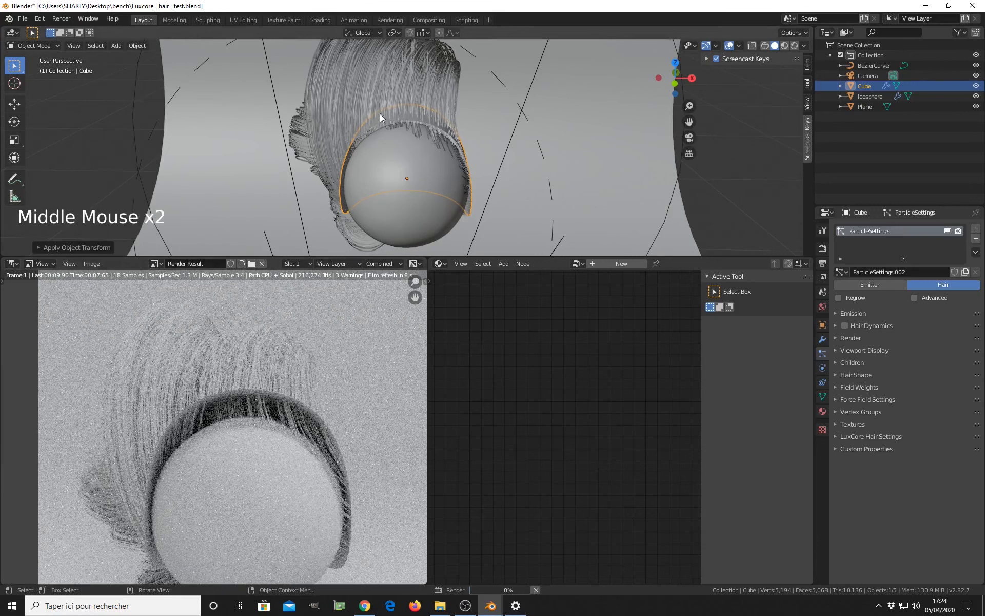
pyautogui.press('Escape')
pyautogui.press('Escape')
pyautogui.press('Escape')
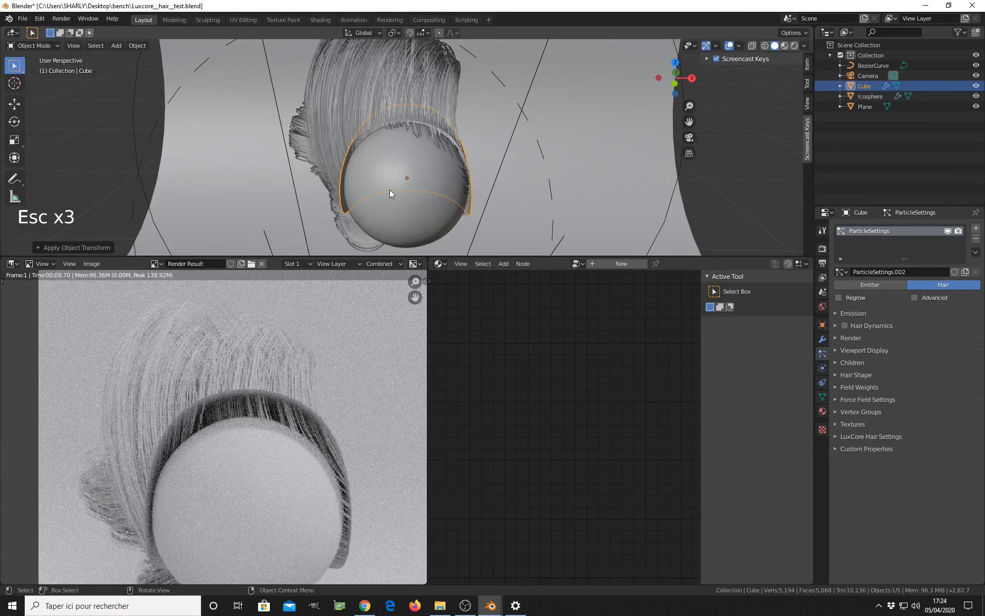
# - Preview the hair with rendered shading from the camera, compare it with the render result's strands, and return to solid shading
pyautogui.press('KP_0')
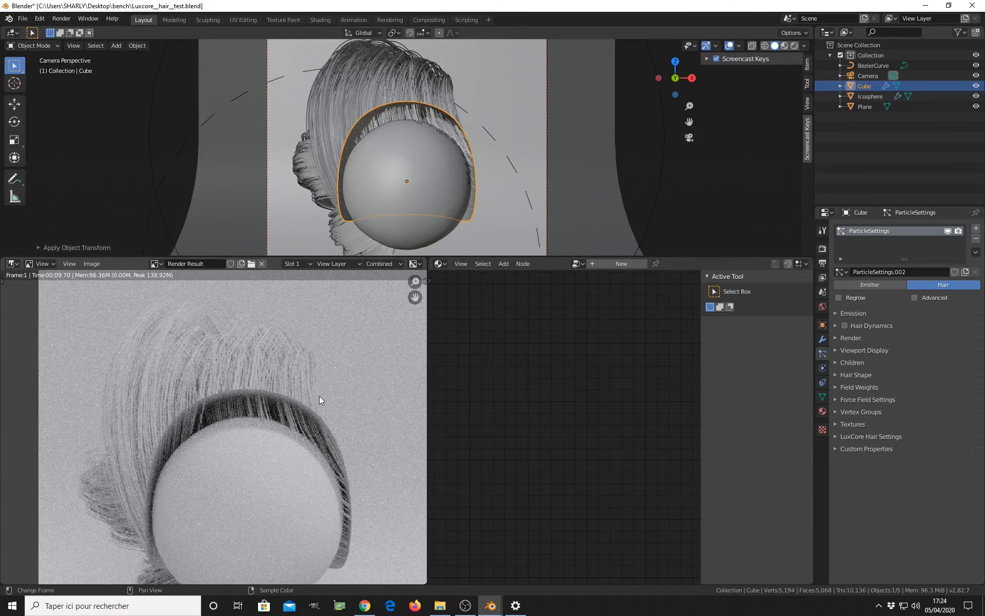
pyautogui.click(797, 47)
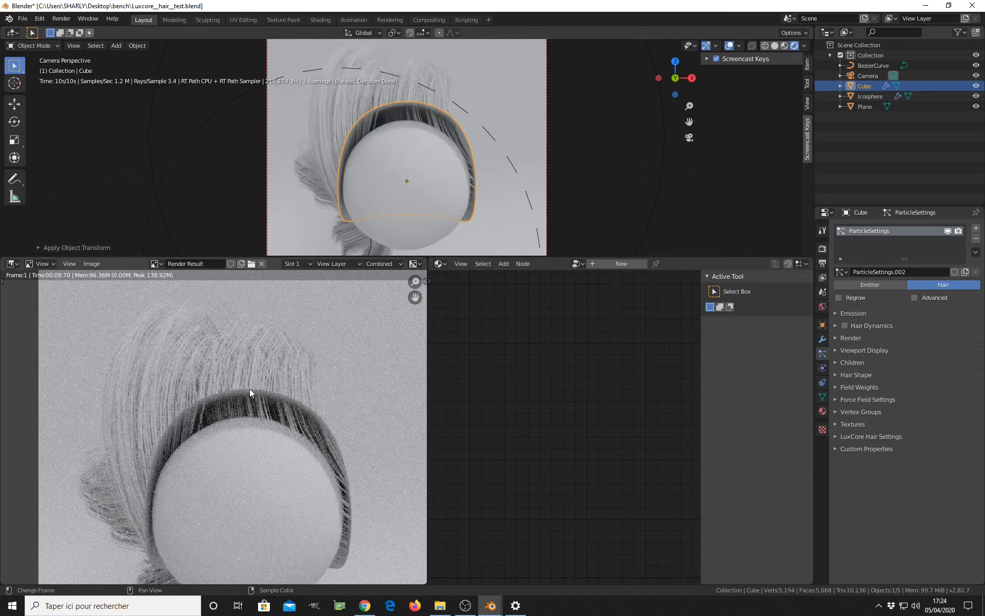
pyautogui.scroll(2, 249, 389)
pyautogui.moveTo(262, 371); pyautogui.dragTo(247, 420, button='middle')
pyautogui.scroll(1, 254, 408)
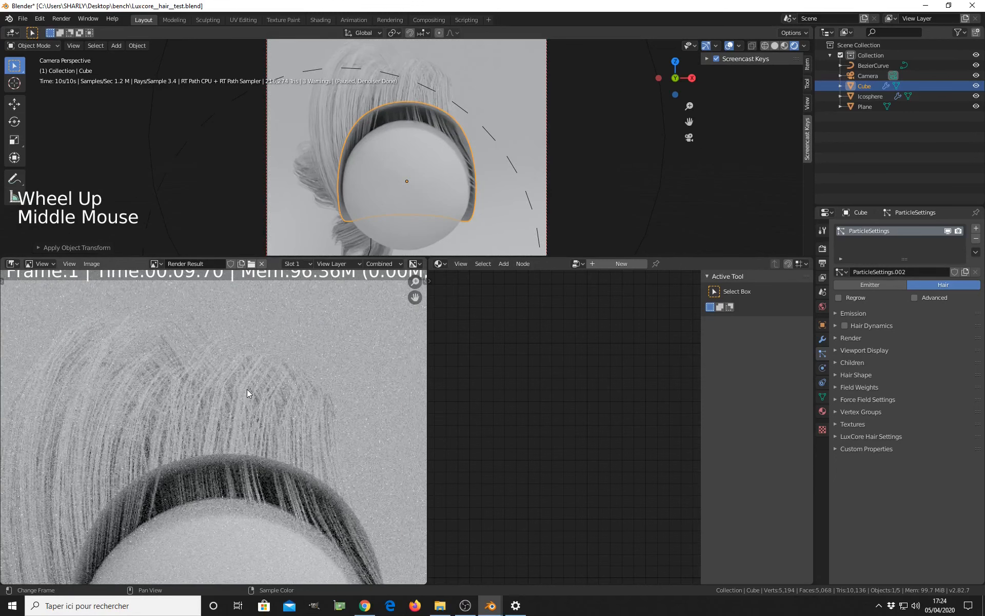
pyautogui.scroll(-1, 247, 409)
pyautogui.scroll(-1, 247, 408)
pyautogui.moveTo(247, 409); pyautogui.dragTo(246, 381, button='middle')
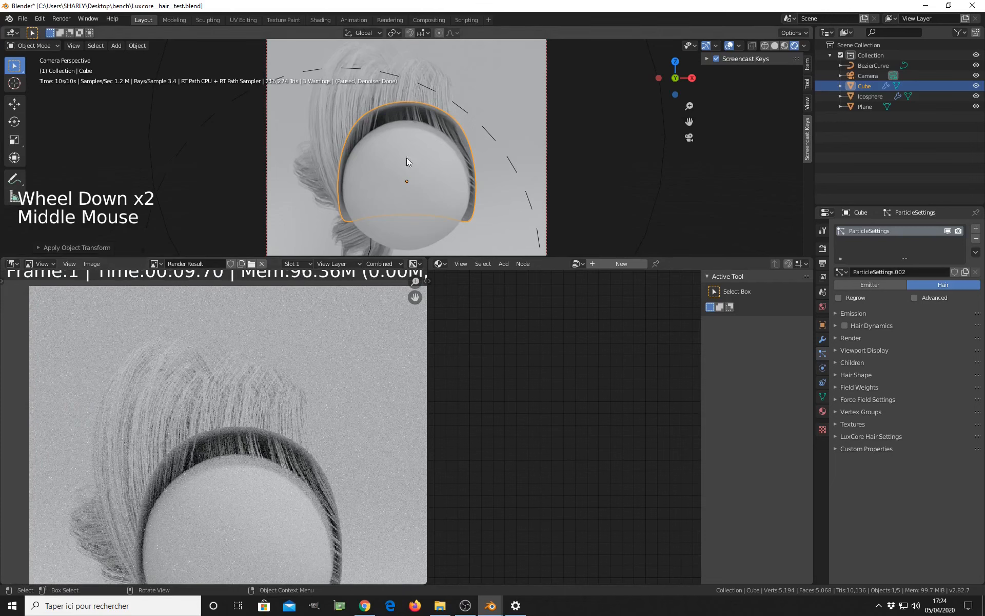
pyautogui.press('z')
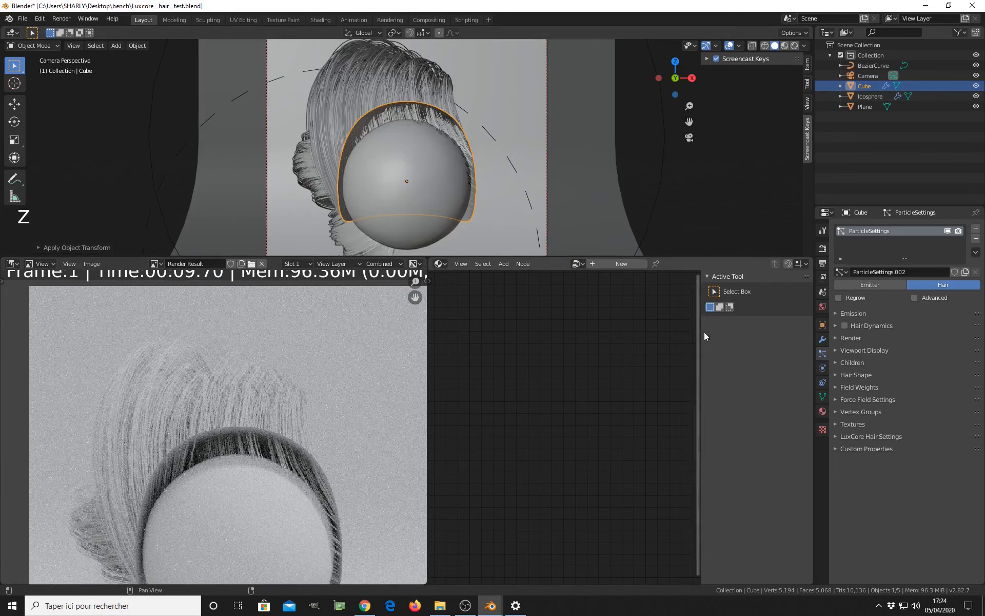
# - Set Max Error in the LuxCore hair settings to 0.3, run a test render, and stop it
pyautogui.click(843, 440)
pyautogui.scroll(-7, 925, 494)
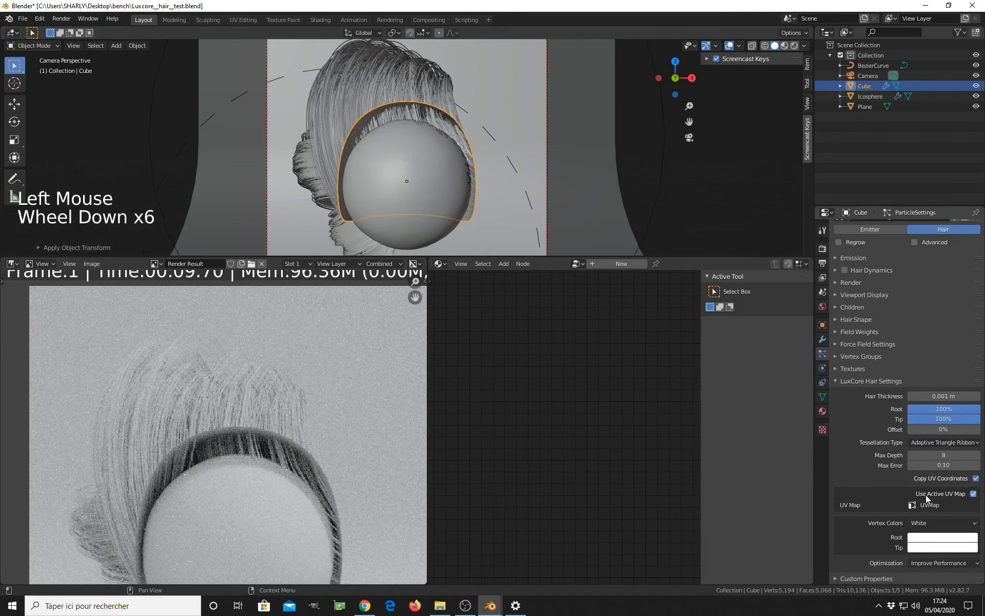
pyautogui.click(943, 465)
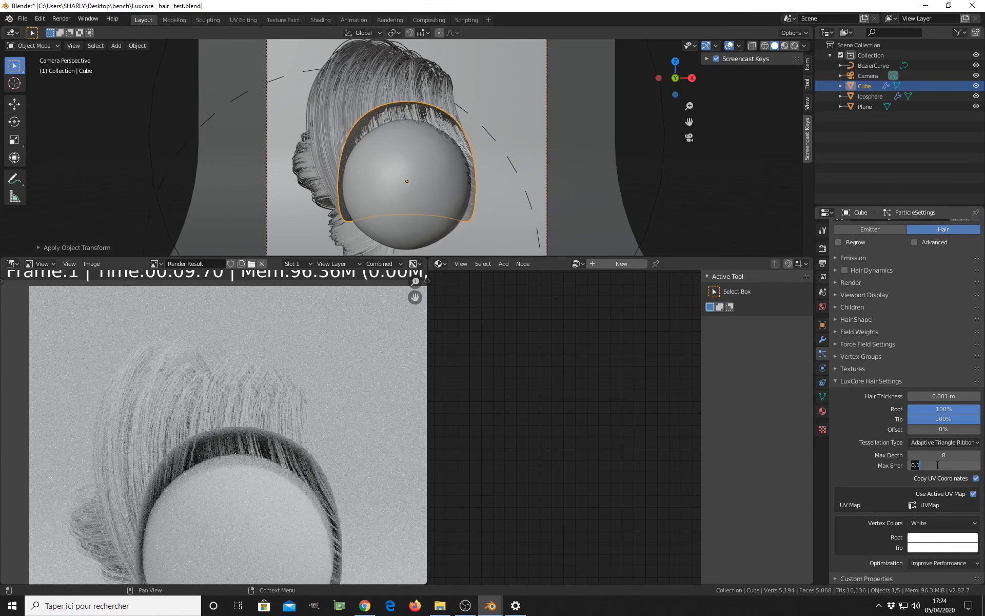
pyautogui.write('.3')
pyautogui.press('Return')
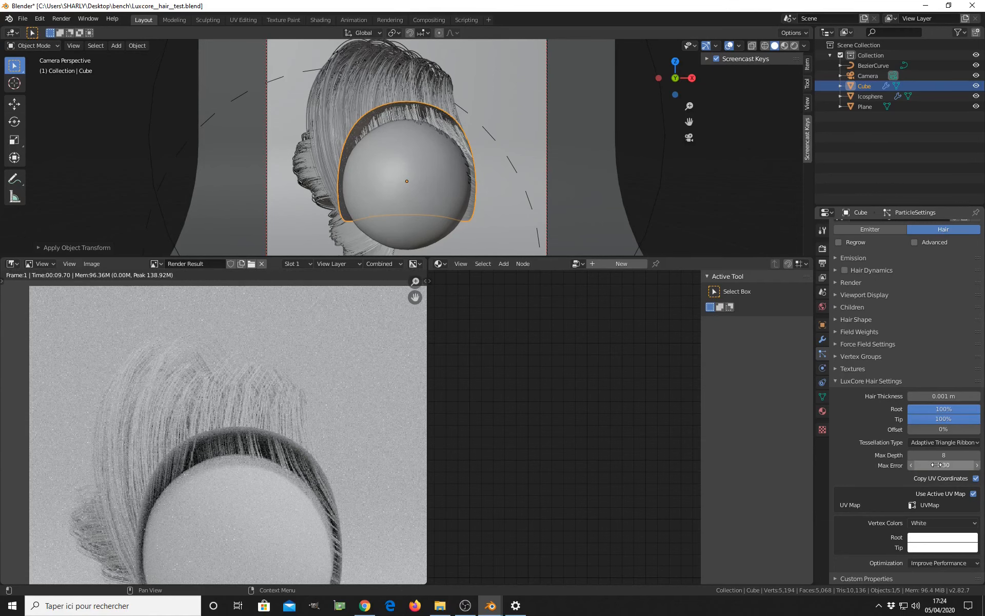
pyautogui.scroll(-2, 368, 491)
pyautogui.moveTo(366, 461); pyautogui.dragTo(366, 436, button='middle')
pyautogui.press('F12')
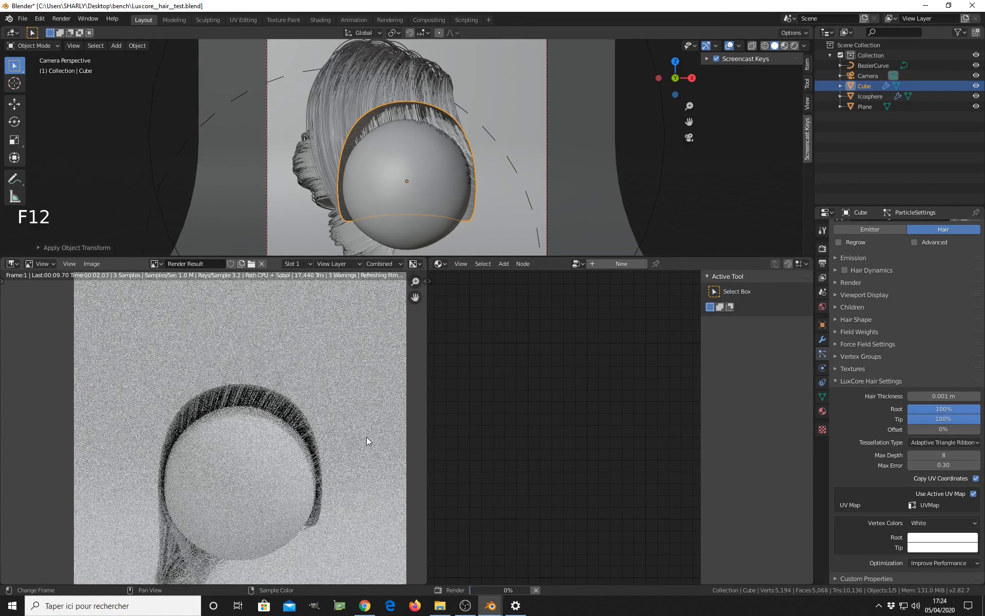
pyautogui.press('Escape')
pyautogui.press('Escape')
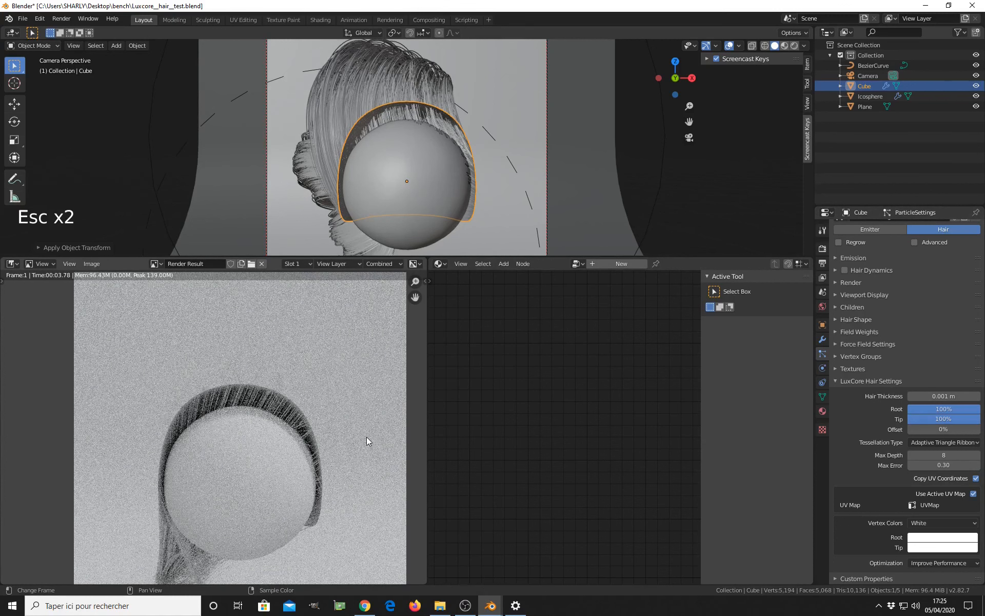
# - Set the LuxCore hair Max Error to 0.02, render the scene again, and stop the render
pyautogui.click(941, 465)
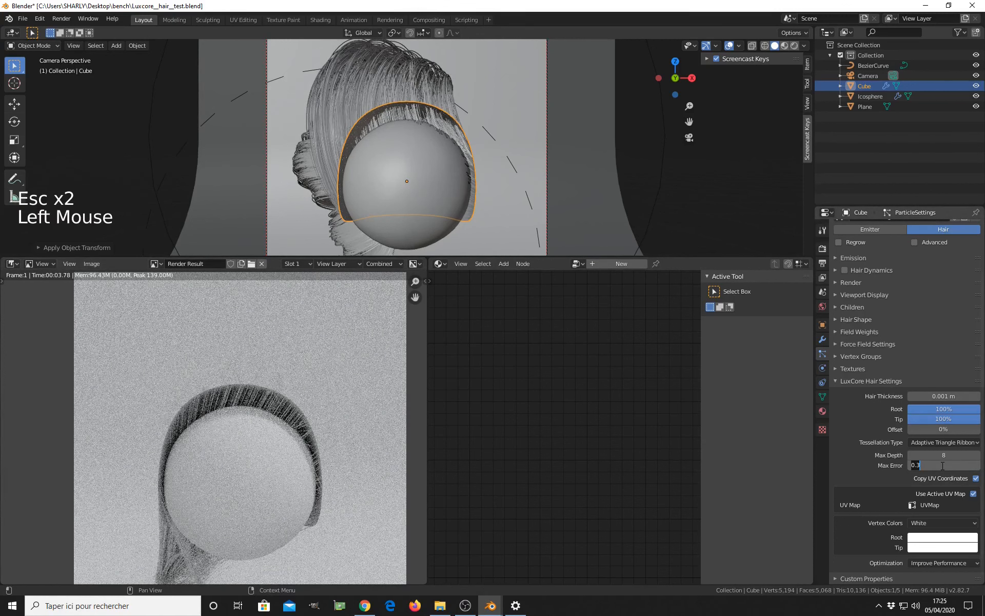
pyautogui.press('BackSpace')
pyautogui.write('.02')
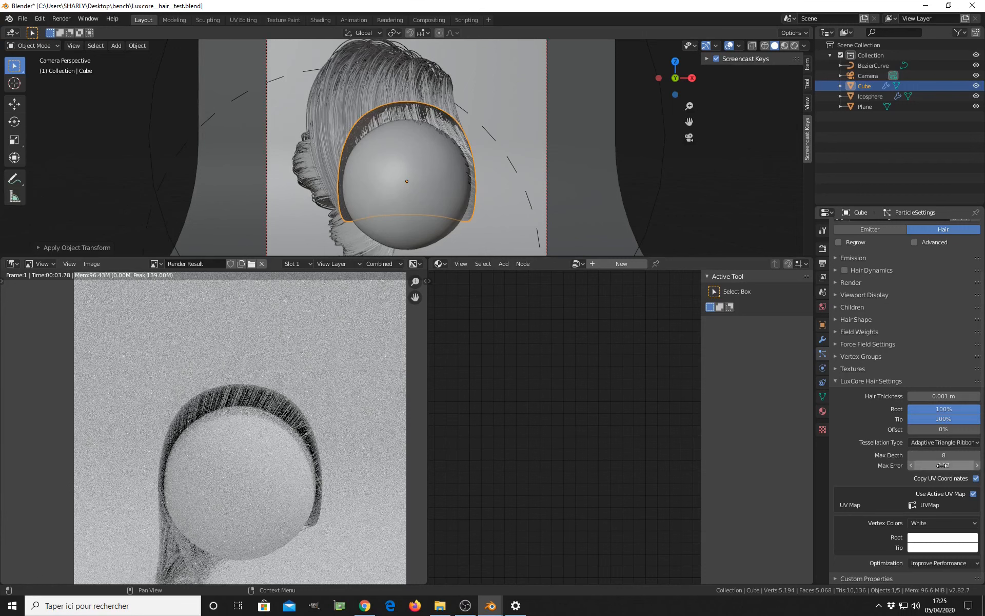
pyautogui.press('Return')
pyautogui.press('F12')
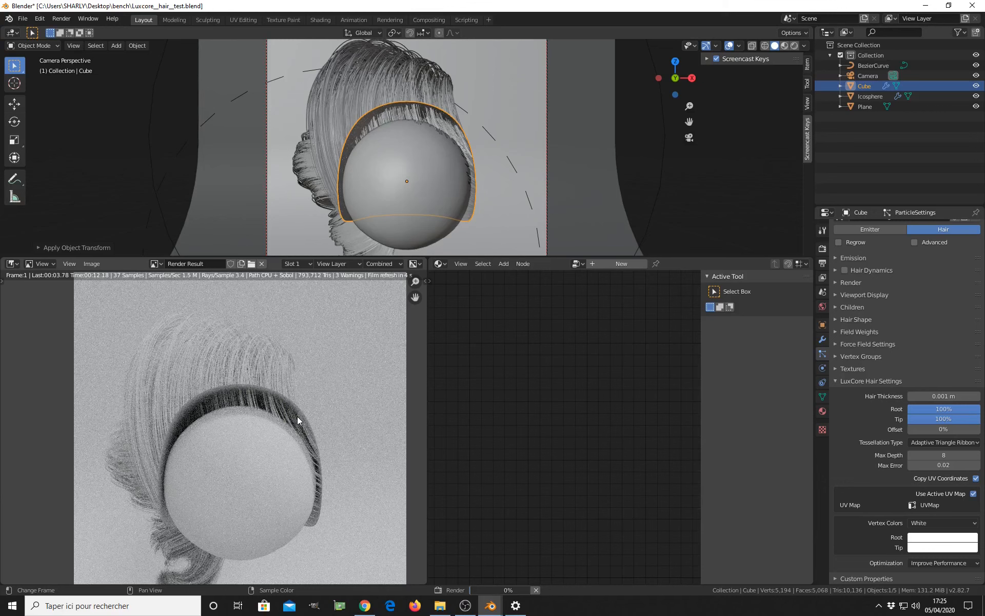
pyautogui.press('Escape')
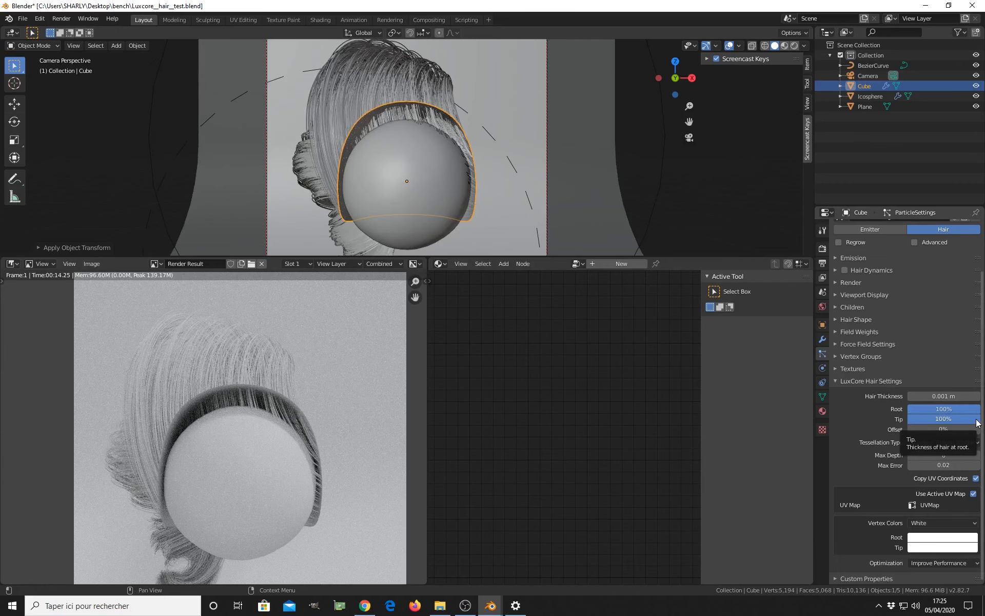
# - Set the LuxCore hair tip thickness to 20% and the emission number of the particle system to 400
pyautogui.moveTo(969, 422); pyautogui.dragTo(911, 422)
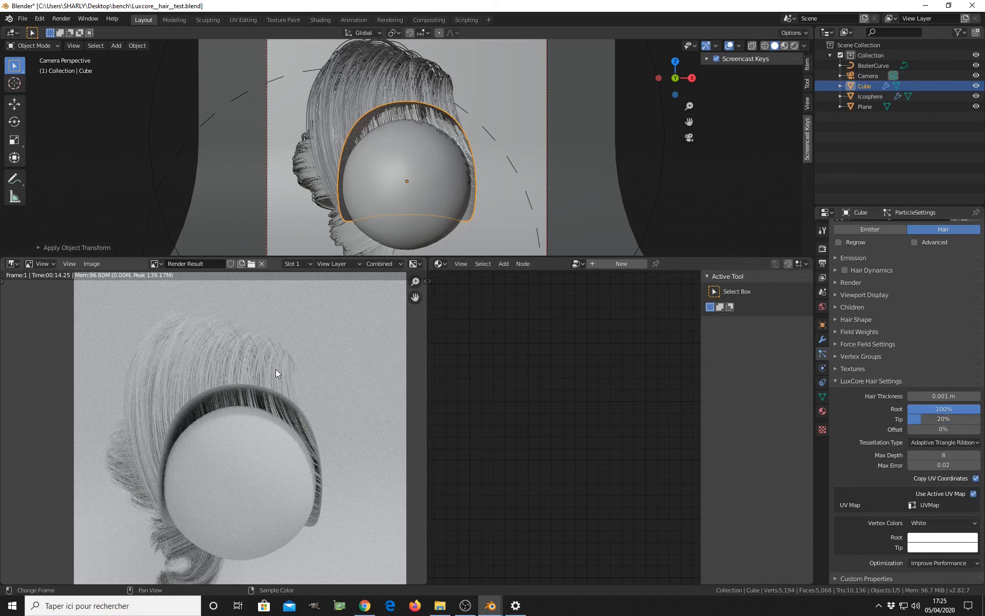
pyautogui.click(840, 381)
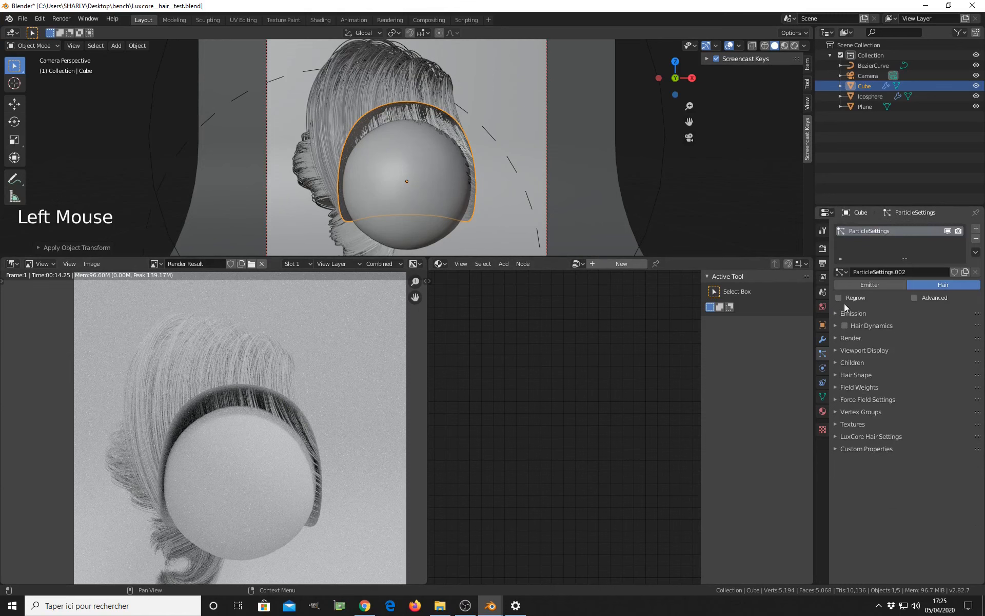
pyautogui.click(859, 314)
pyautogui.click(936, 329)
pyautogui.write('400')
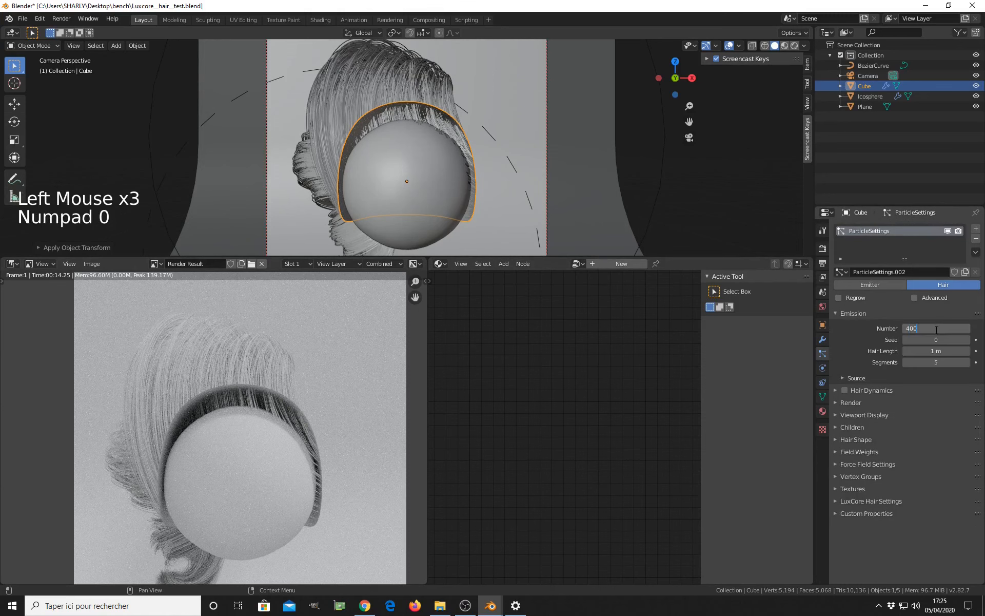
pyautogui.press('Return')
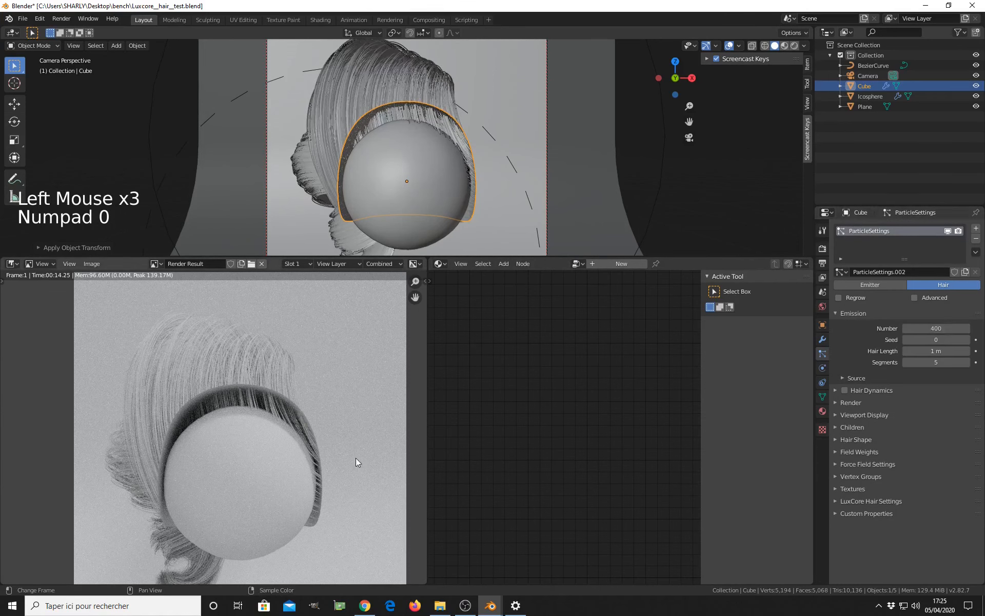
# - Render the denser hair with thinner tips, inspect the strands around the sphere, and stop the render
pyautogui.moveTo(316, 430); pyautogui.dragTo(318, 408, button='middle')
pyautogui.press('F12')
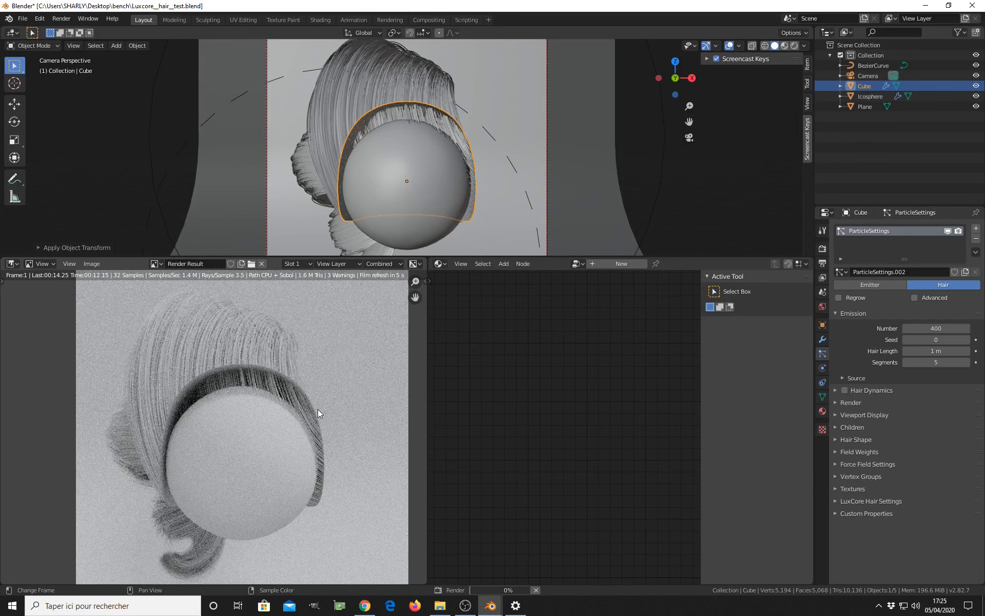
pyautogui.press('Escape')
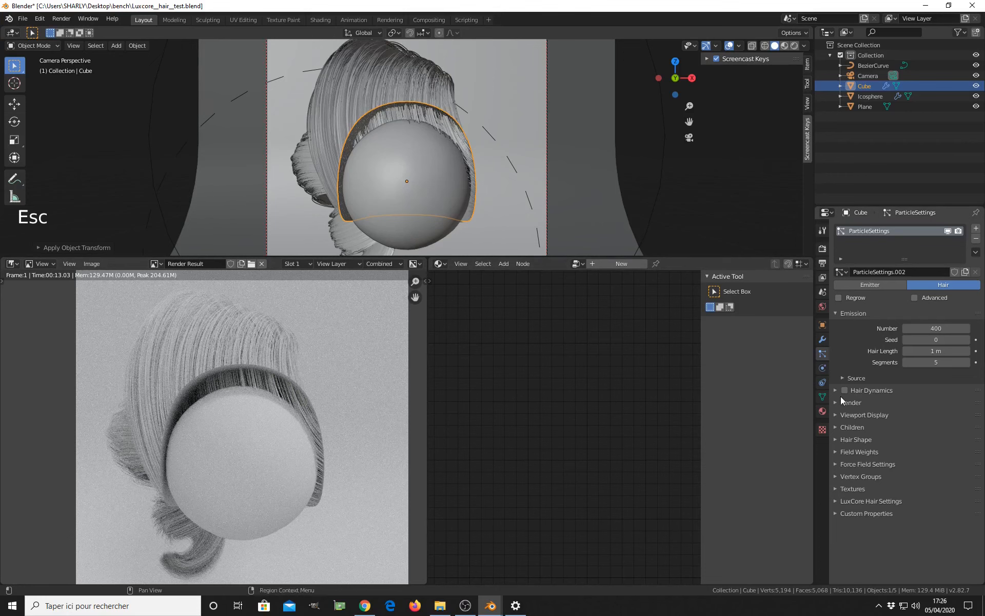
# - Set the LuxCore Hair Thickness to 0.005 m and run a test render
pyautogui.click(823, 352)
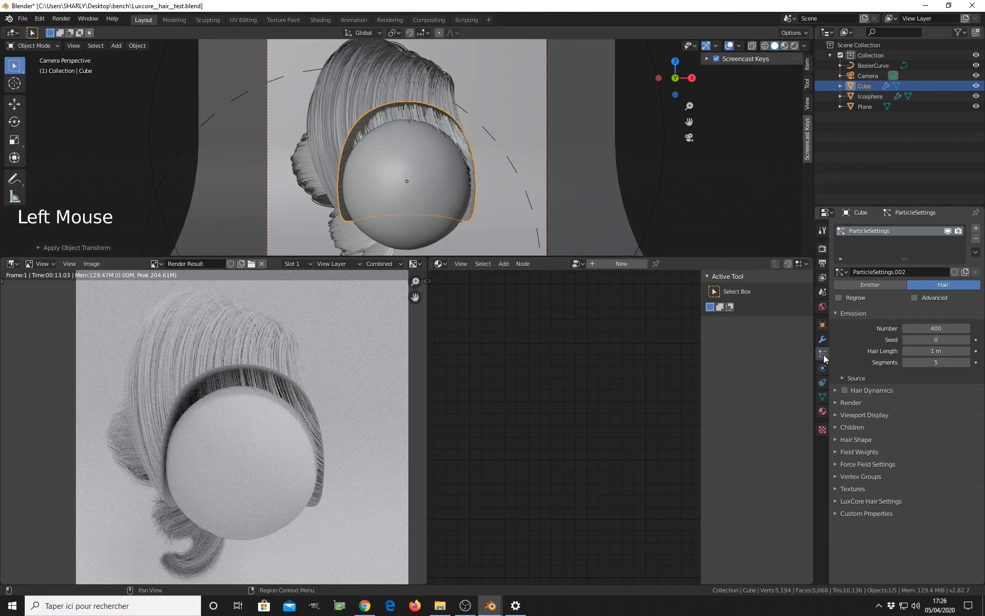
pyautogui.click(849, 327)
pyautogui.click(852, 313)
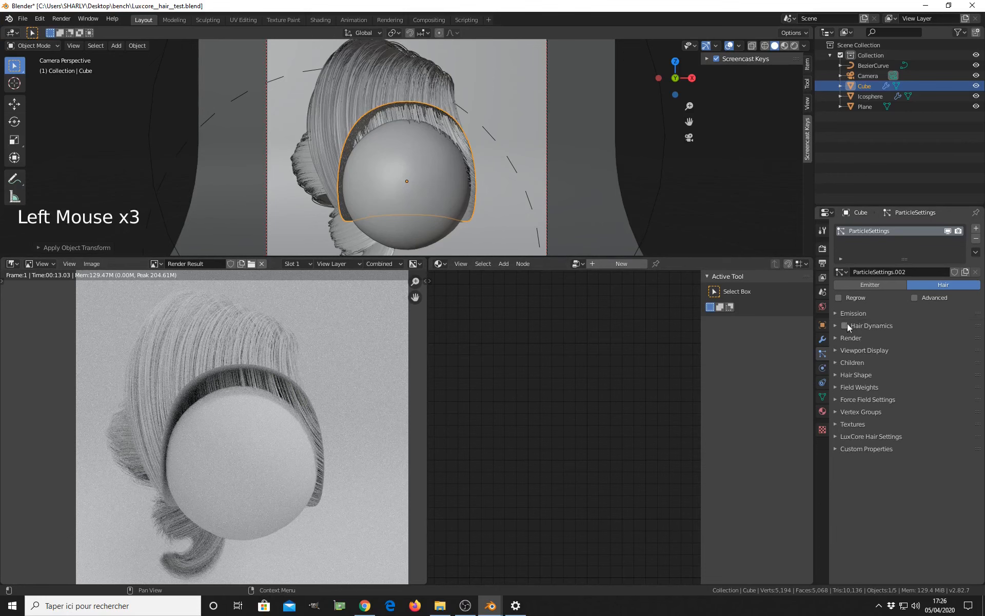
pyautogui.click(847, 436)
pyautogui.scroll(-2, 921, 467)
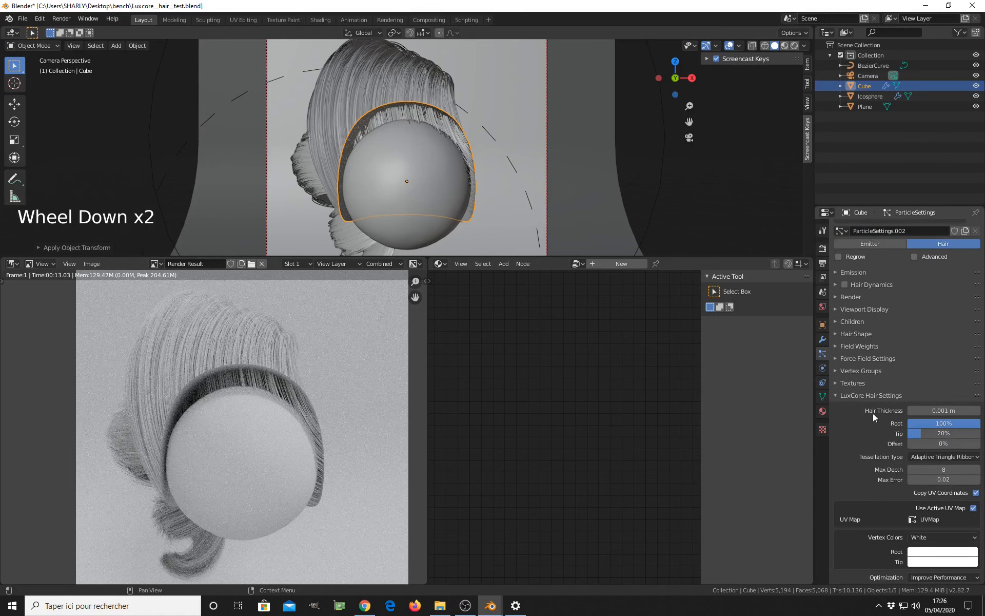
pyautogui.click(944, 411)
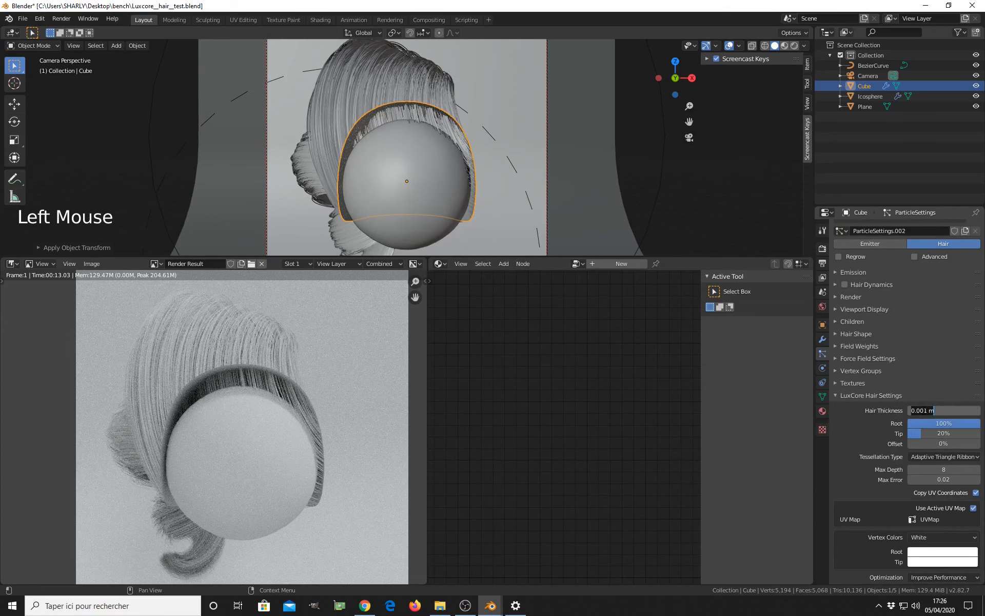
pyautogui.press('BackSpace')
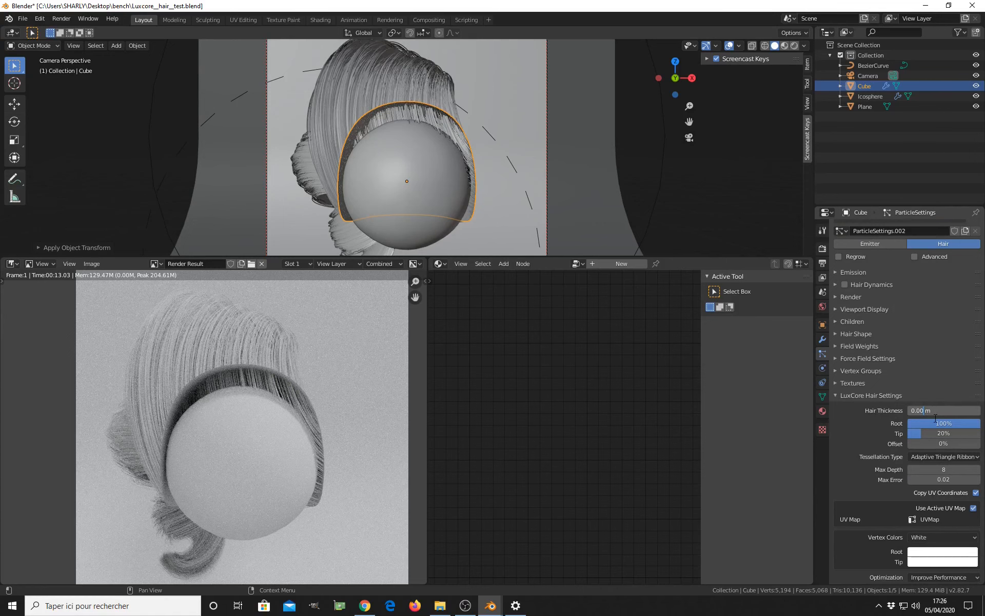
pyautogui.write('5')
pyautogui.press('Return')
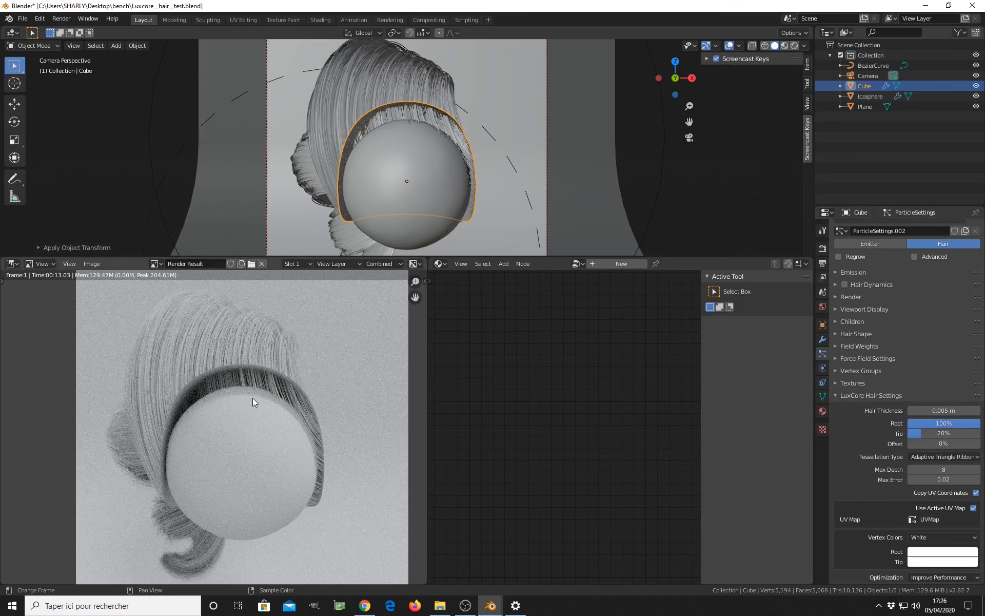
pyautogui.press('F12')
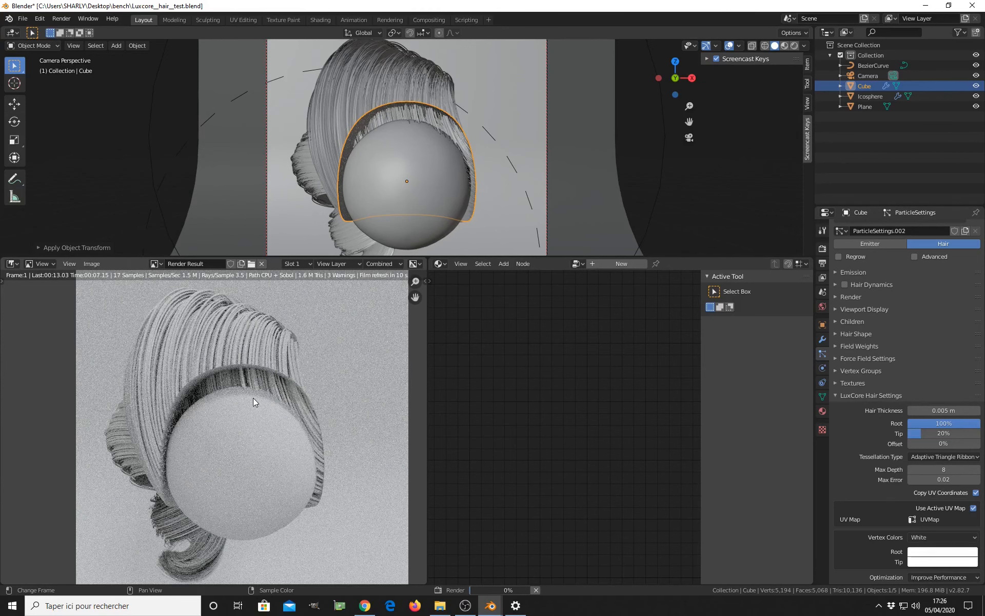
# - Set the LuxCore Hair Thickness back to 0.001 m and render the scene again
pyautogui.click(924, 412)
pyautogui.click(924, 413)
pyautogui.press('Delete')
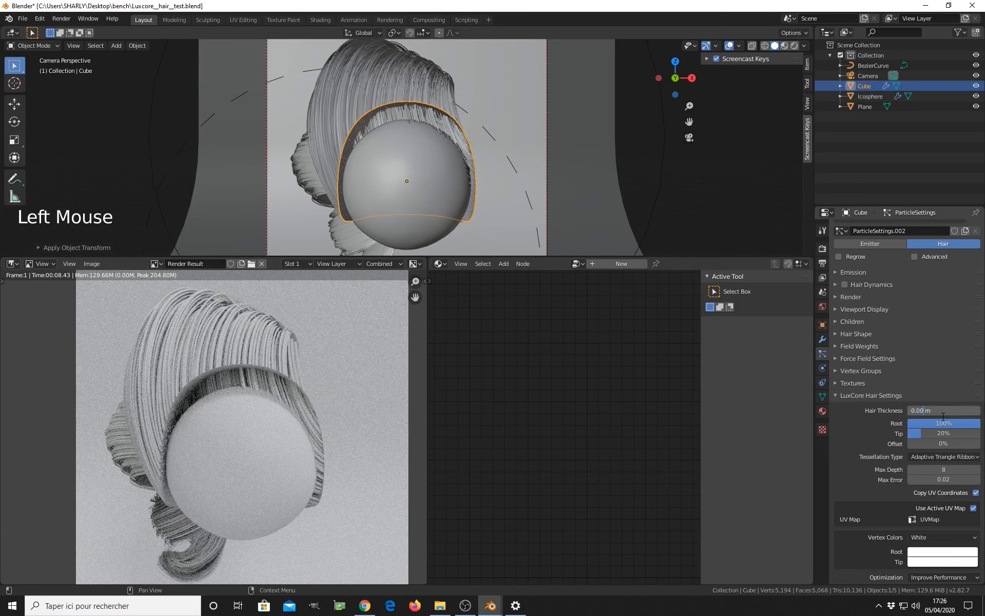
pyautogui.write('1')
pyautogui.press('Return')
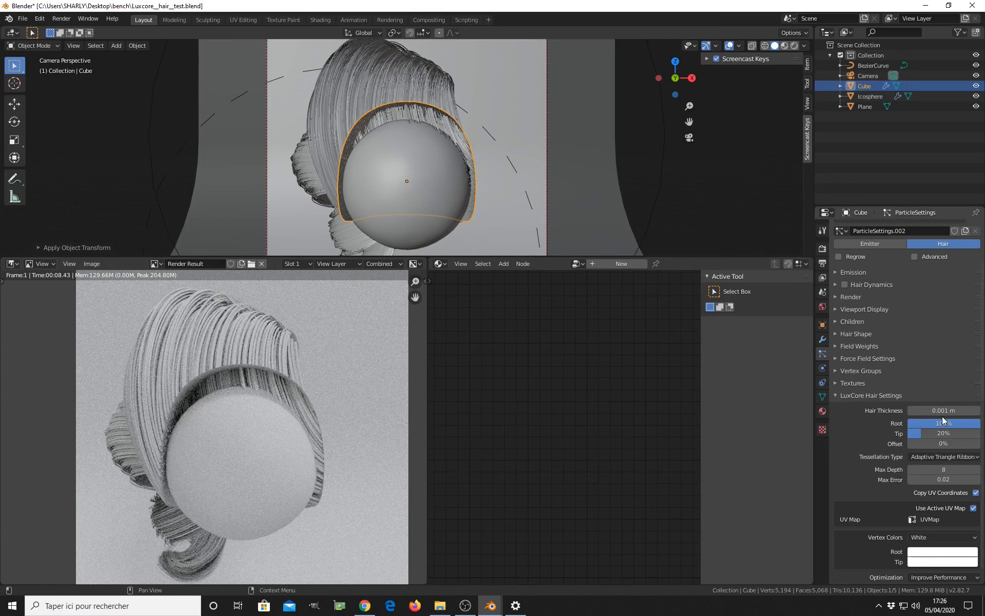
pyautogui.press('F12')
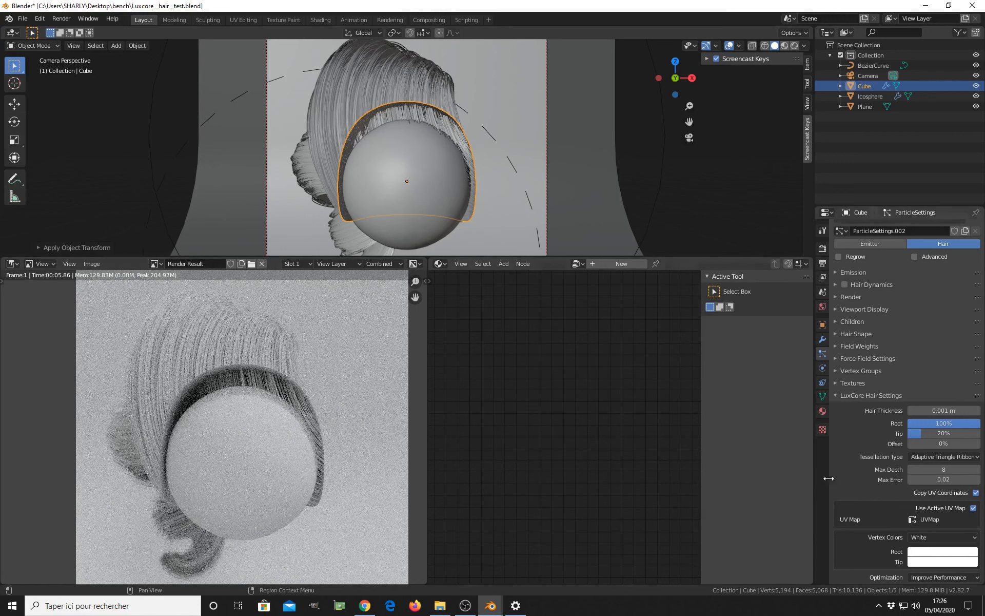
# - Set the LuxCore Hair Thickness to 0.0002 m, run a test render, and stop it
pyautogui.click(931, 410)
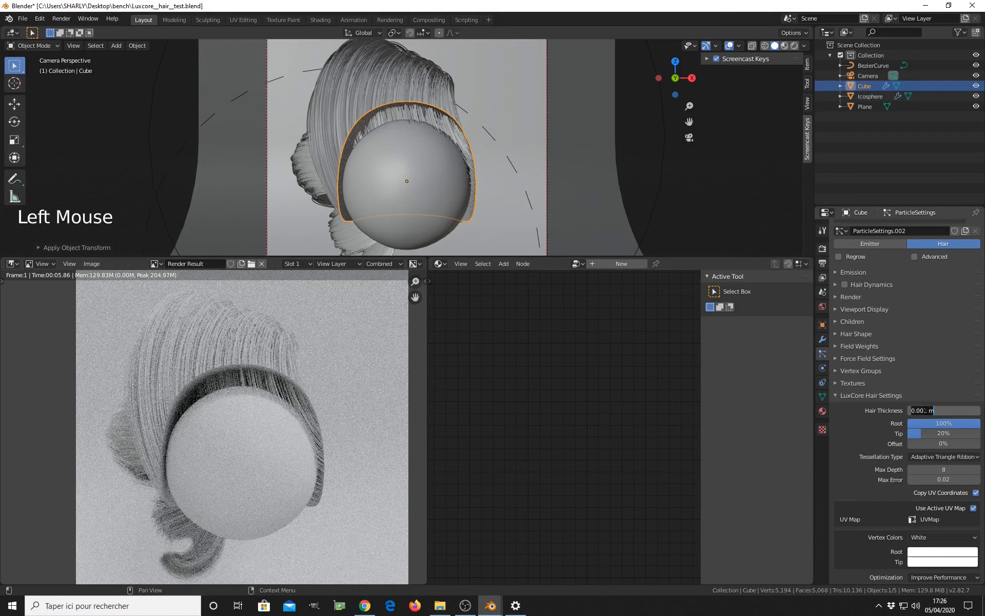
pyautogui.click(924, 410)
pyautogui.write('0')
pyautogui.press('Delete')
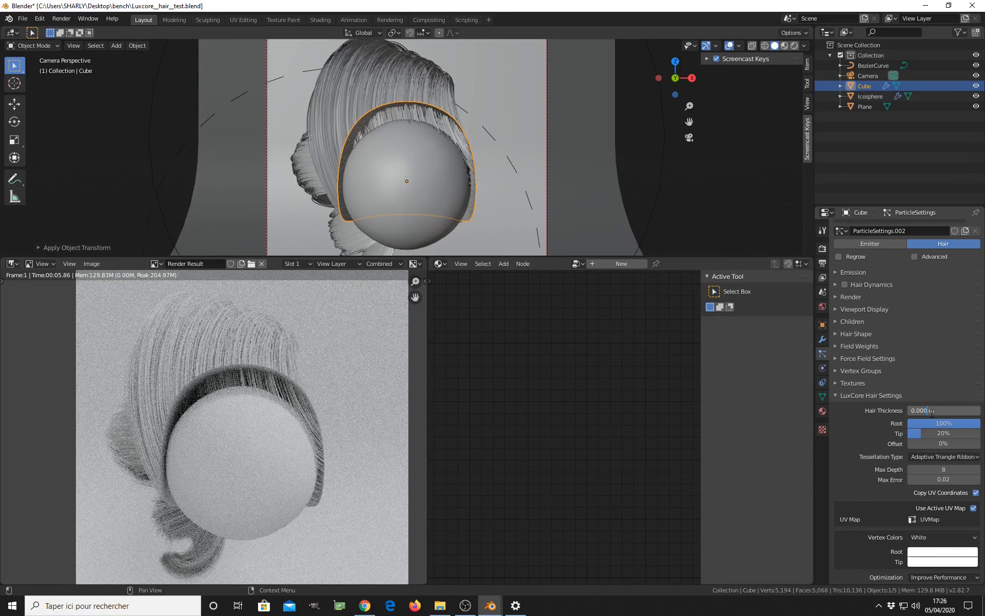
pyautogui.write('2')
pyautogui.press('Return')
pyautogui.press('F12')
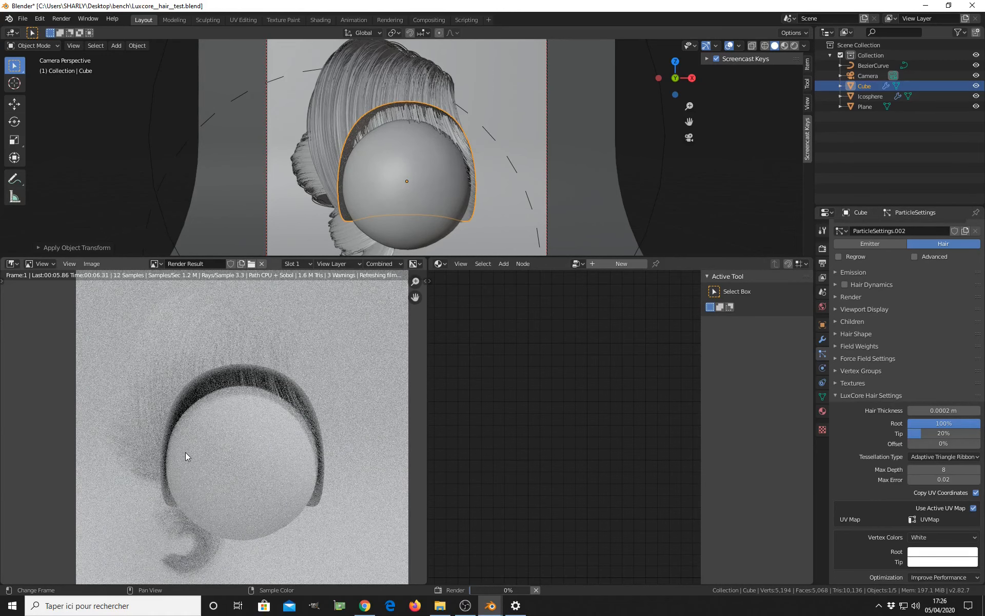
pyautogui.press('Escape')
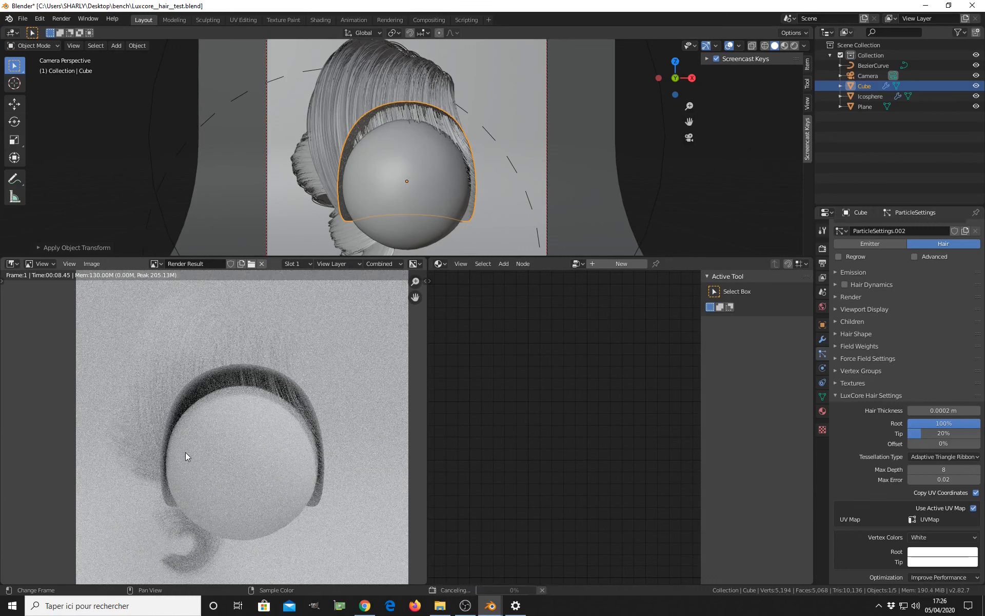
# - Set the LuxCore Hair Thickness to 0.0012 m and render the scene
pyautogui.click(938, 411)
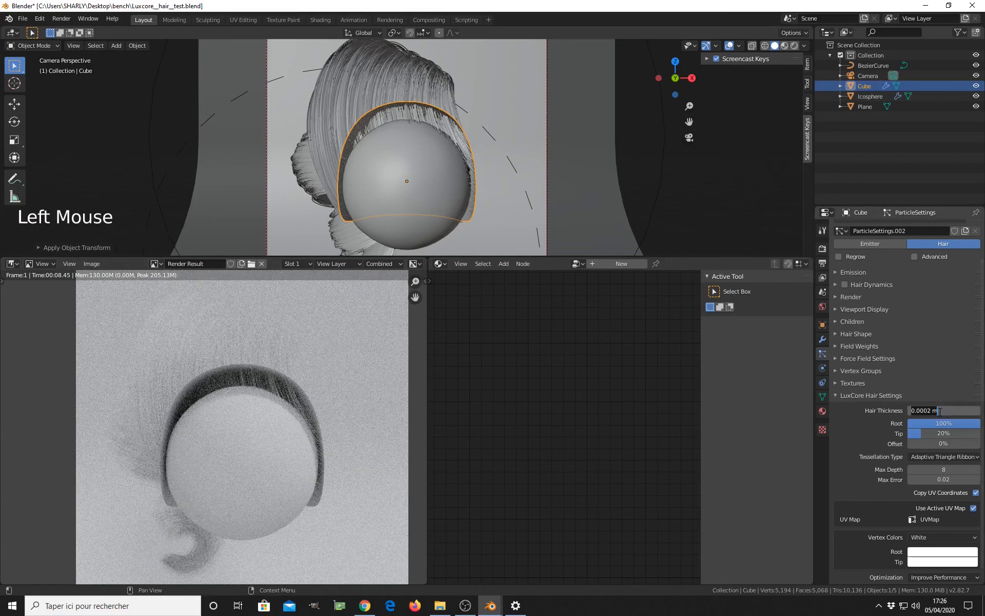
pyautogui.click(939, 412)
pyautogui.press('Left')
pyautogui.press('Left')
pyautogui.press('Left')
pyautogui.press('BackSpace')
pyautogui.write('1')
pyautogui.press('Return')
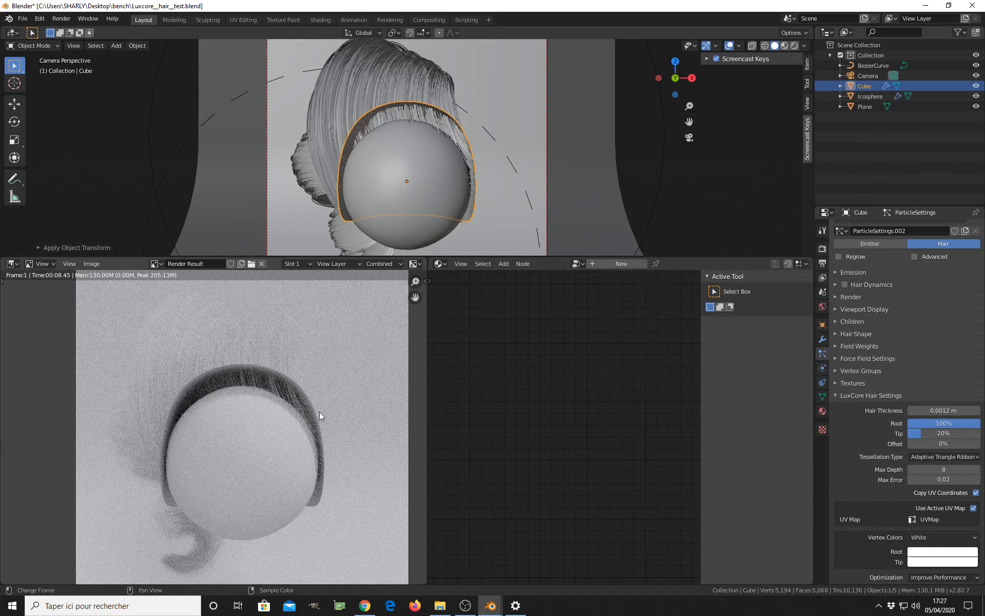
pyautogui.press('F12')
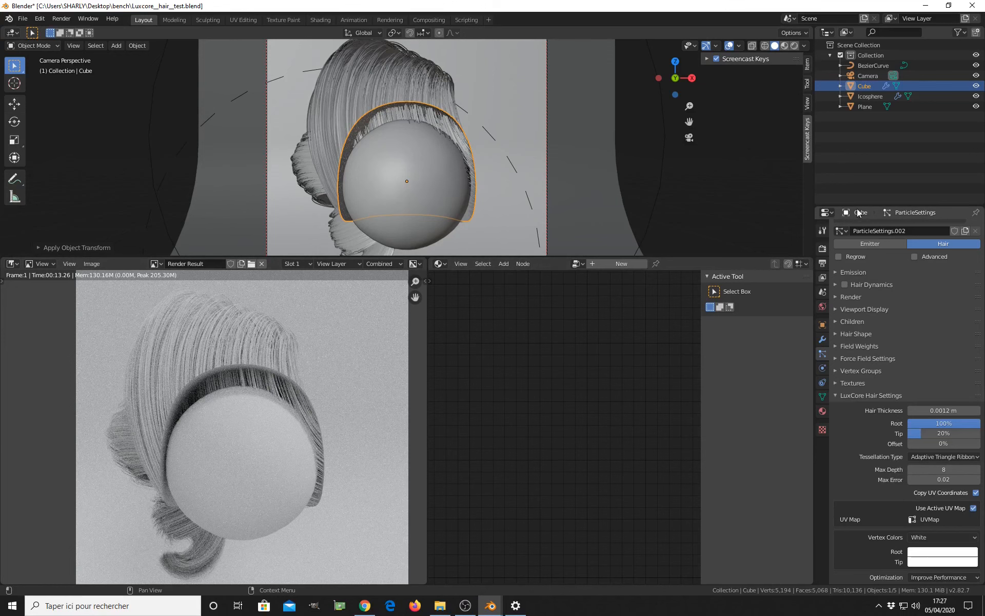
# - Change the LuxCore hair Tessellation Type to Adaptive Solid and render the scene again
pyautogui.moveTo(852, 206); pyautogui.dragTo(852, 107)
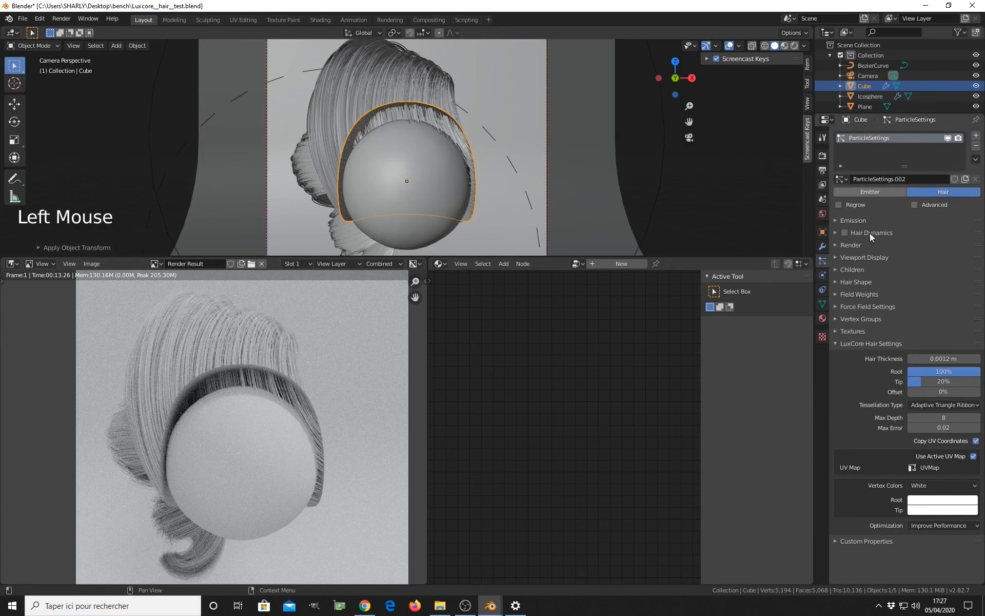
pyautogui.click(928, 405)
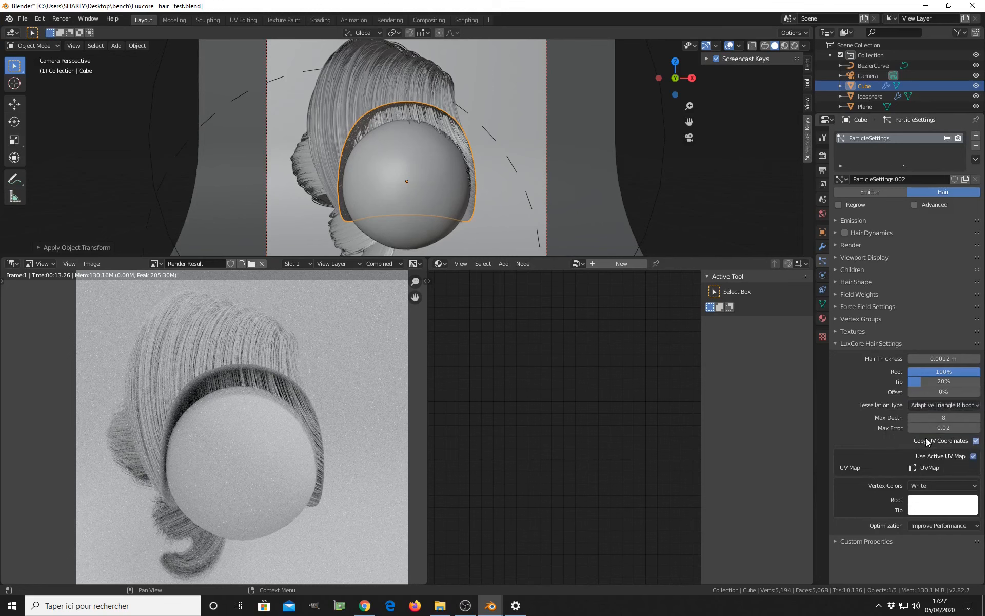
pyautogui.click(937, 408)
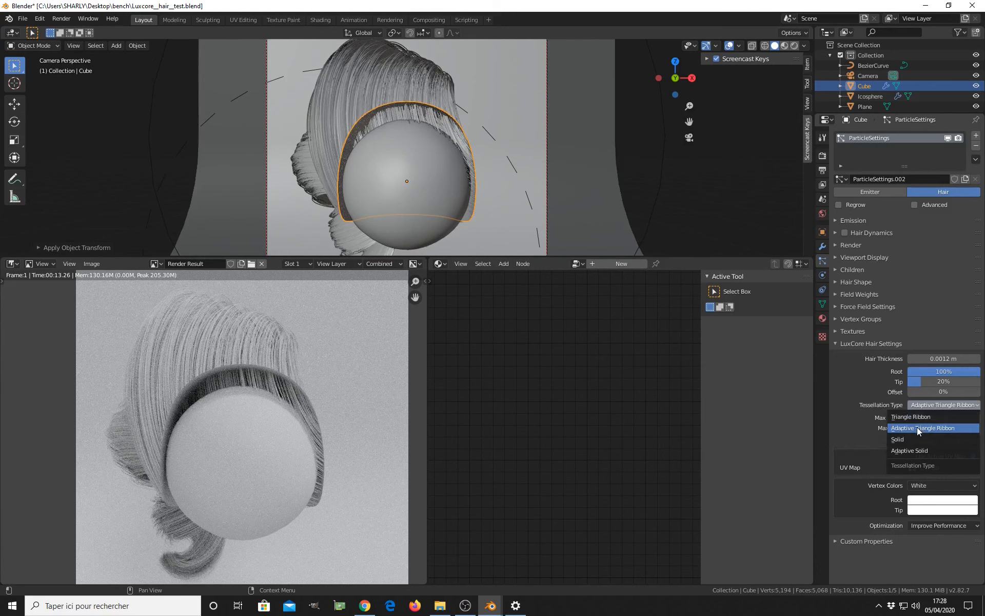
pyautogui.click(929, 429)
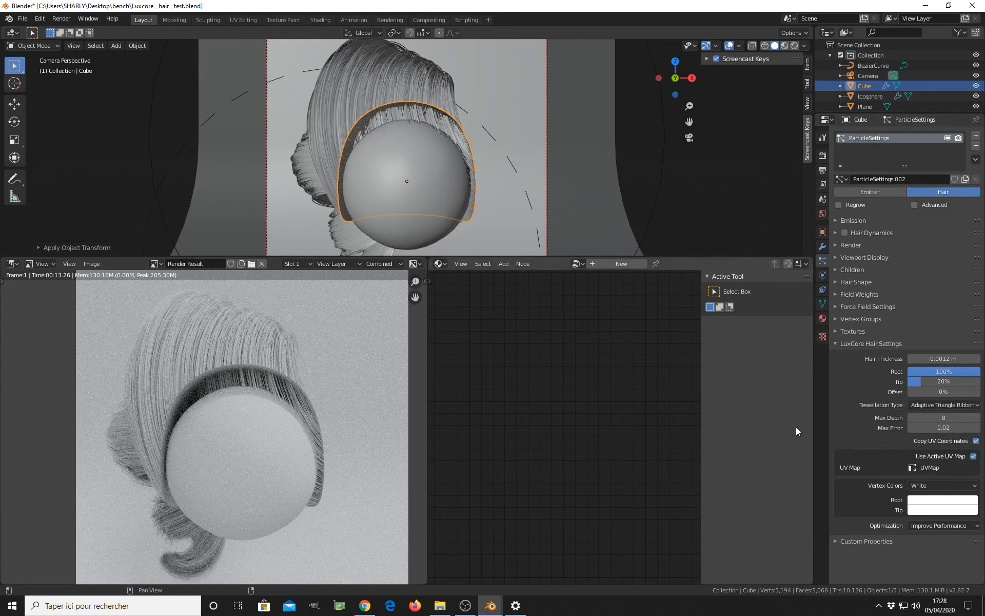
pyautogui.click(931, 405)
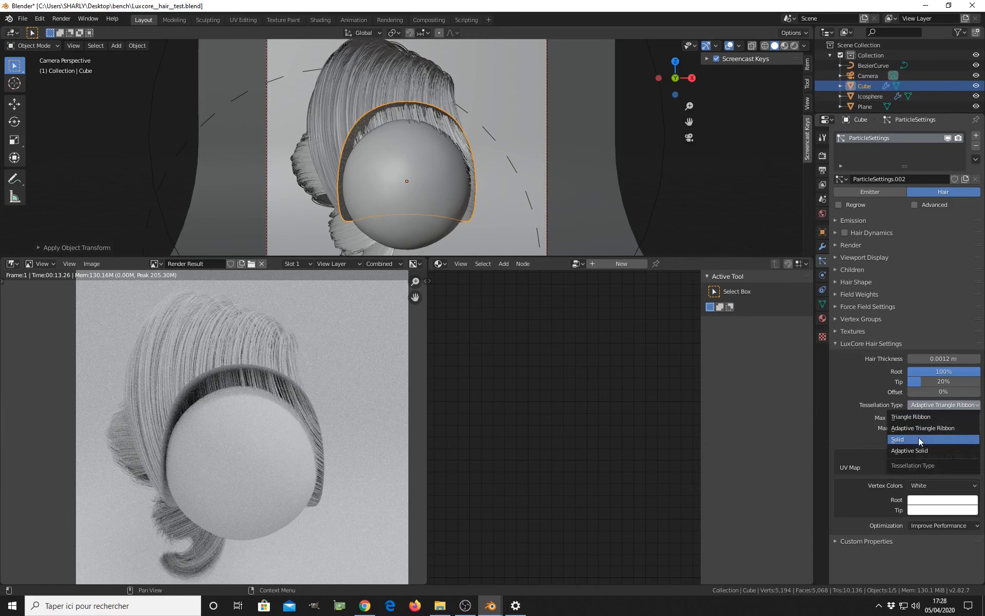
pyautogui.click(920, 450)
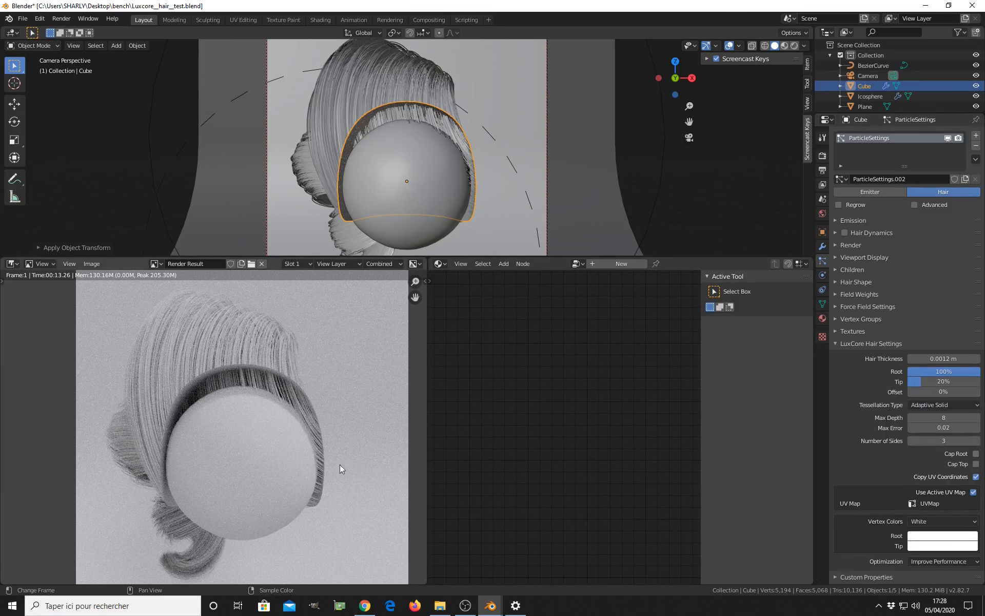
pyautogui.press('F12')
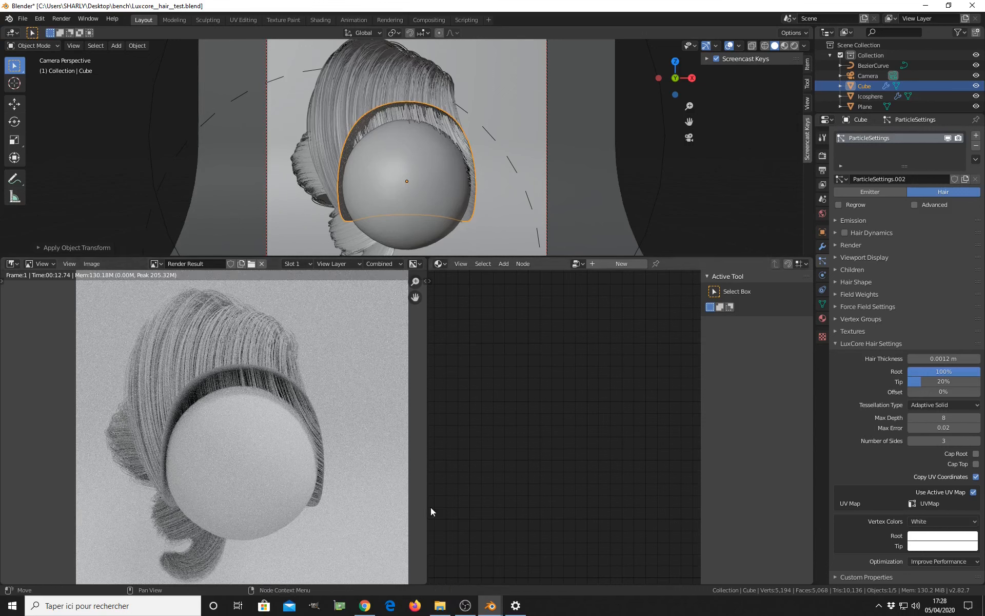
# - Switch to the other Blender window with the black-haired head and inspect its hair in the viewport and the existing render
pyautogui.moveTo(491, 607)
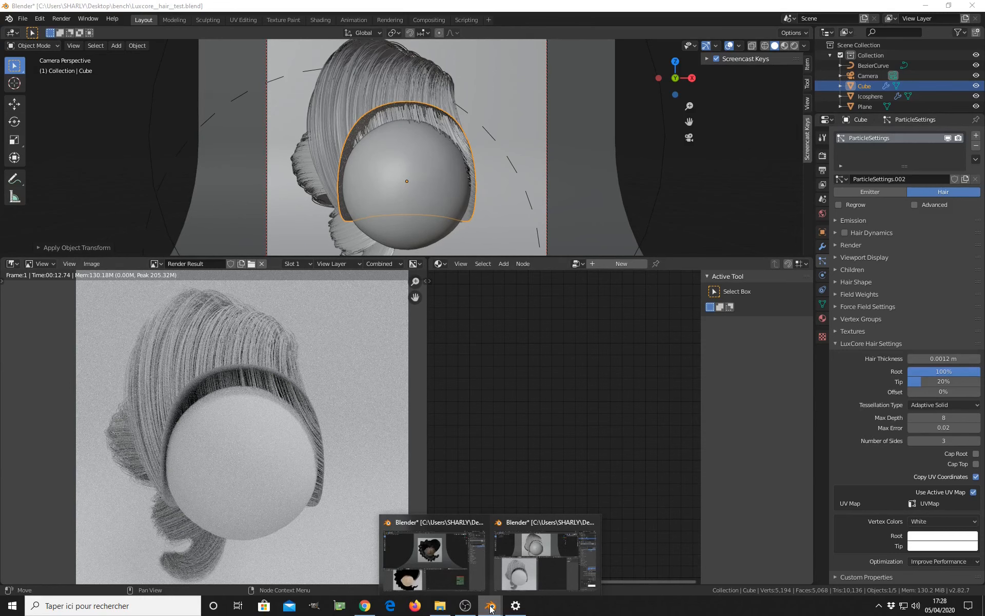
pyautogui.click(433, 549)
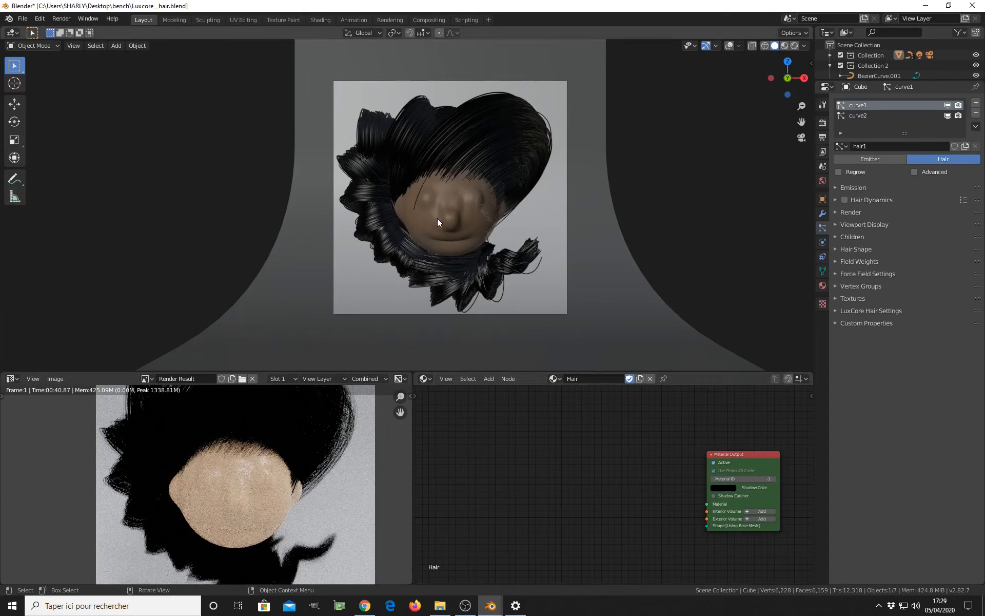
pyautogui.moveTo(596, 482); pyautogui.dragTo(565, 467, button='middle')
pyautogui.scroll(3, 596, 467)
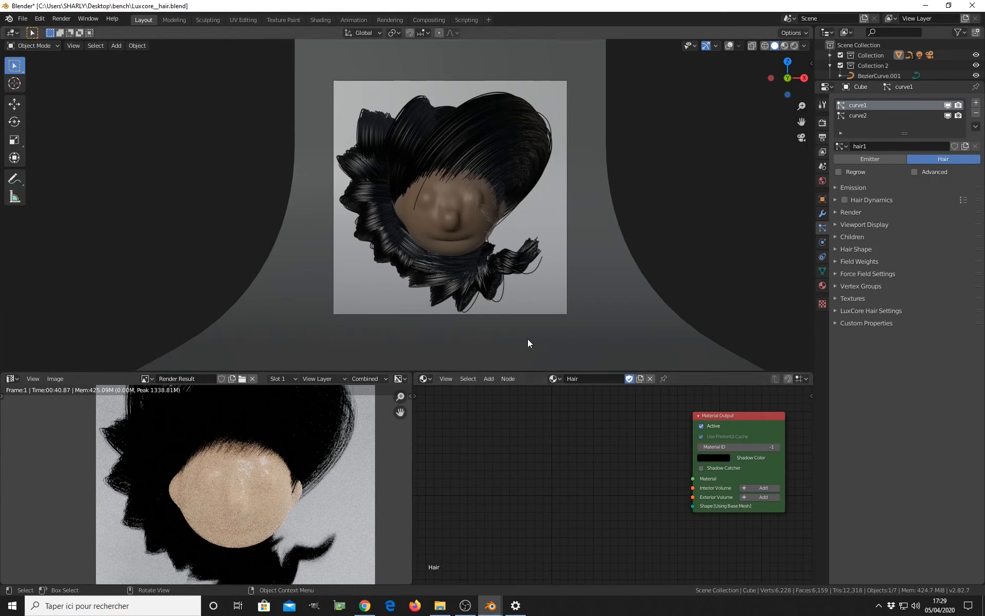
pyautogui.moveTo(548, 225); pyautogui.dragTo(291, 266, button='middle')
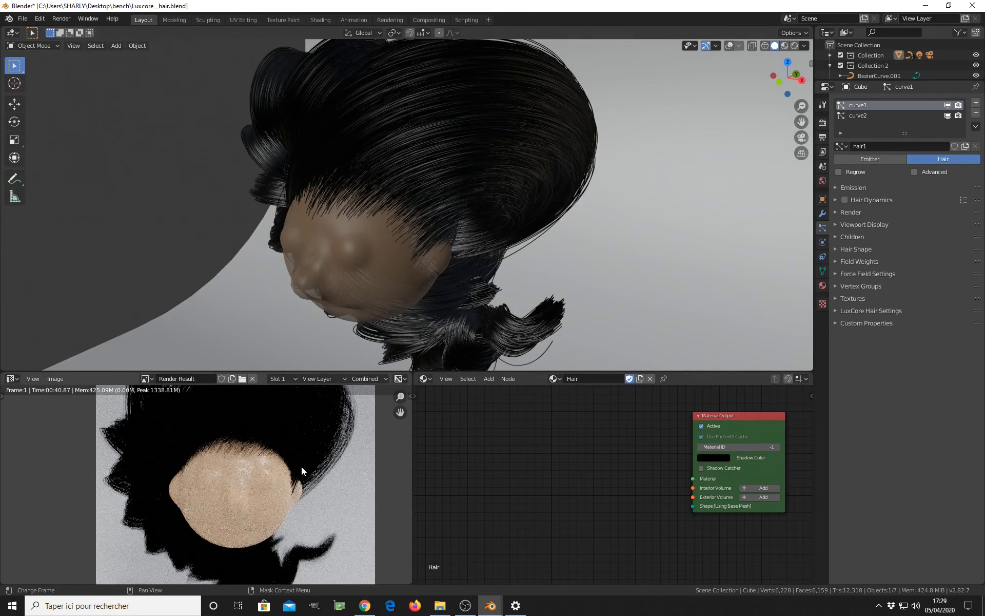
pyautogui.moveTo(291, 372); pyautogui.dragTo(285, 214)
pyautogui.scroll(3, 282, 355)
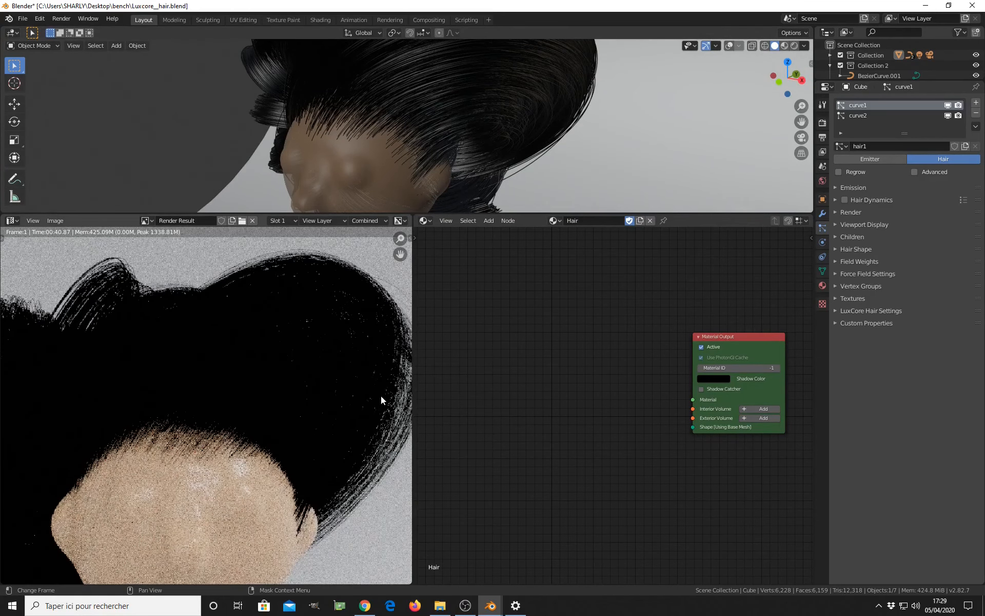
# - Add a Matte Translucent material node to the Hair material and connect it to the Material Output's Material input
pyautogui.moveTo(590, 389); pyautogui.dragTo(580, 384, button='middle')
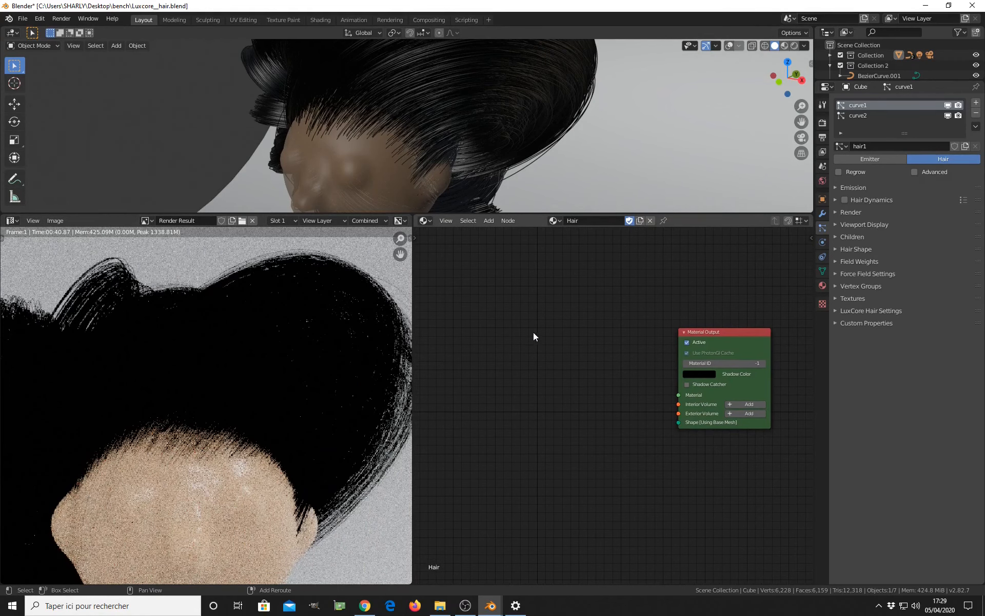
pyautogui.hotkey('shift', 'a')
pyautogui.moveTo(534, 331)
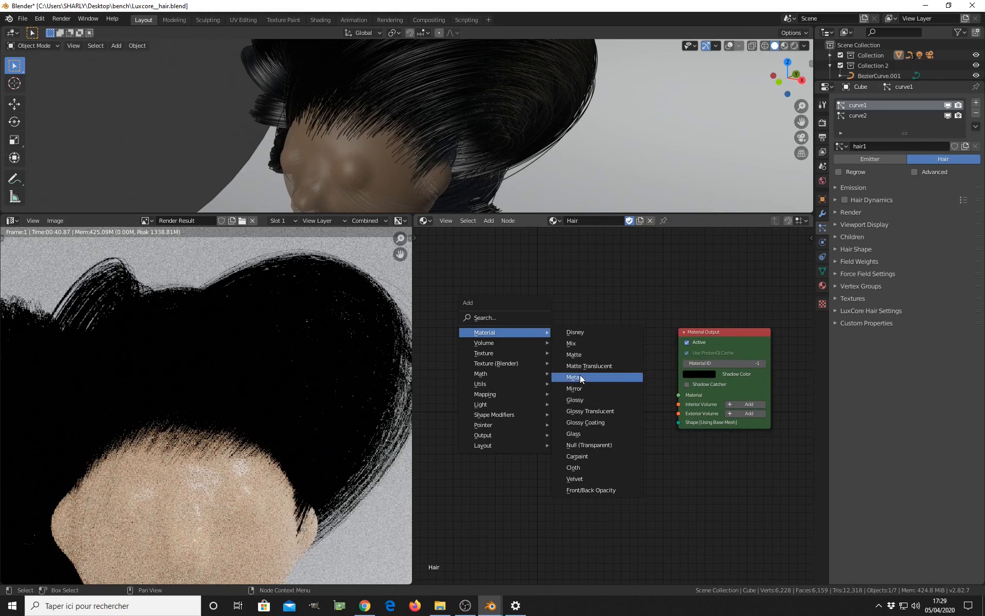
pyautogui.click(592, 368)
pyautogui.click(480, 349)
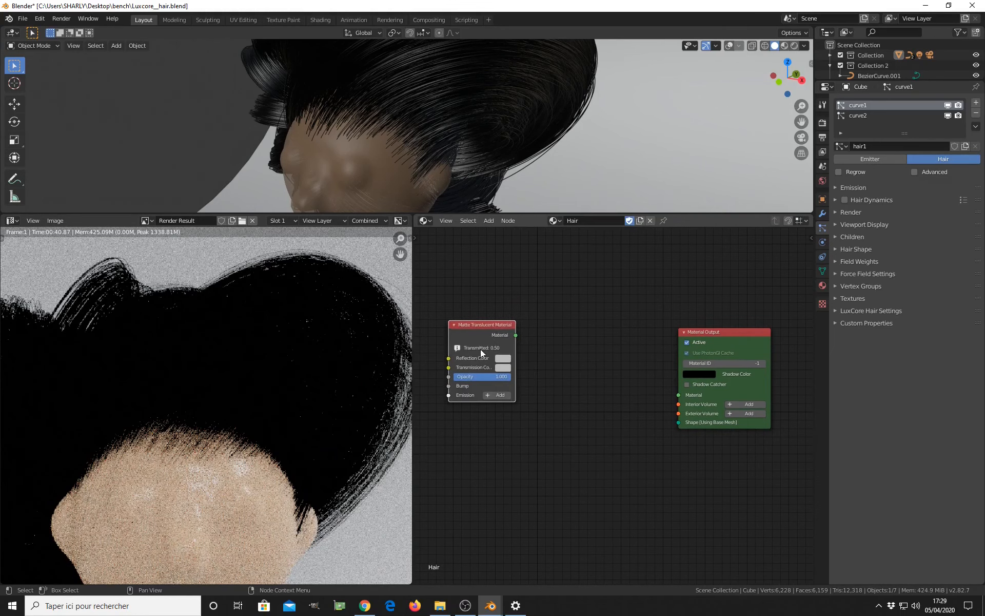
pyautogui.moveTo(516, 335); pyautogui.dragTo(677, 395)
# - Preview the hair with rendered shading in an enlarged 3D viewport, seen through the camera
pyautogui.moveTo(442, 147); pyautogui.dragTo(495, 154, button='middle')
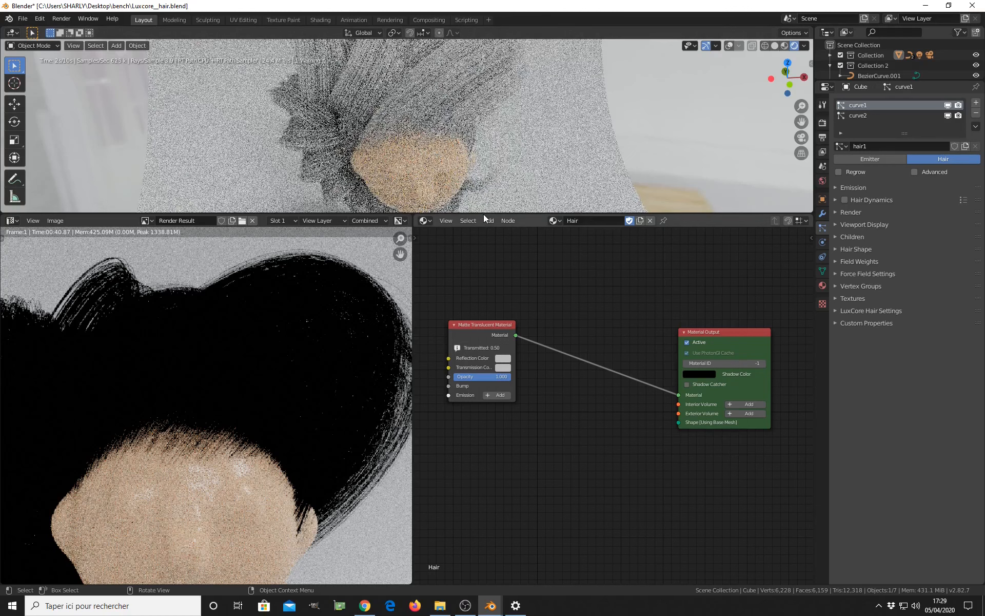
pyautogui.moveTo(482, 214); pyautogui.dragTo(446, 366)
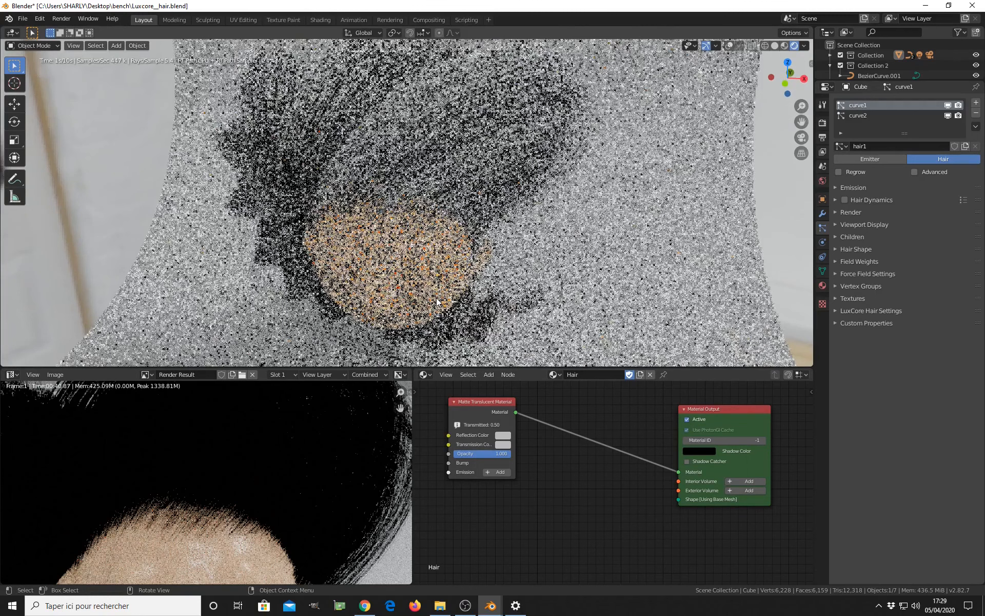
pyautogui.press('KP_0')
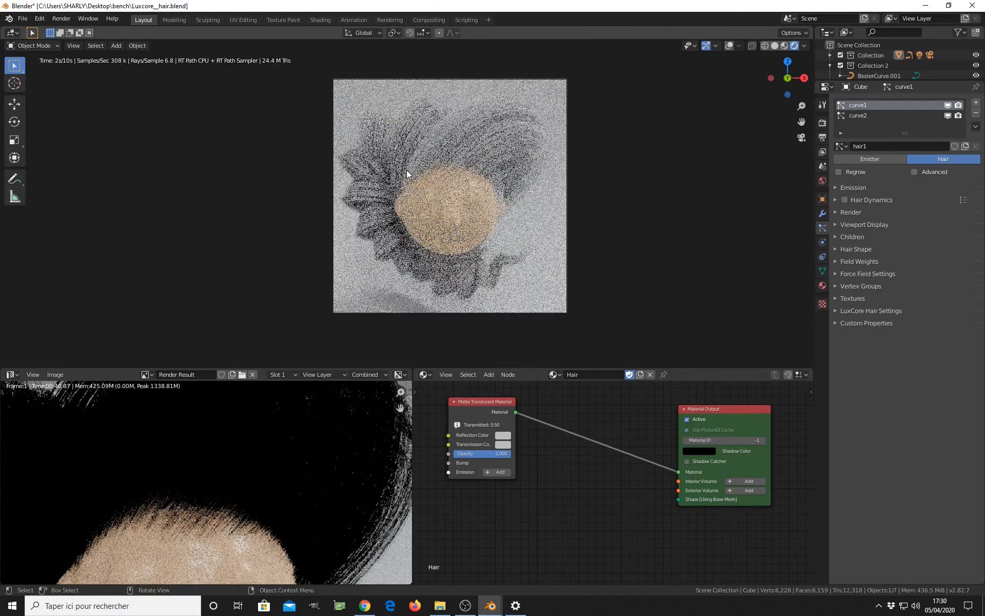
# - Set the Matte Translucent node's Reflection Color to orange with H 0.056, S 0.674 and V 0.735
pyautogui.moveTo(473, 449); pyautogui.dragTo(511, 446, button='middle')
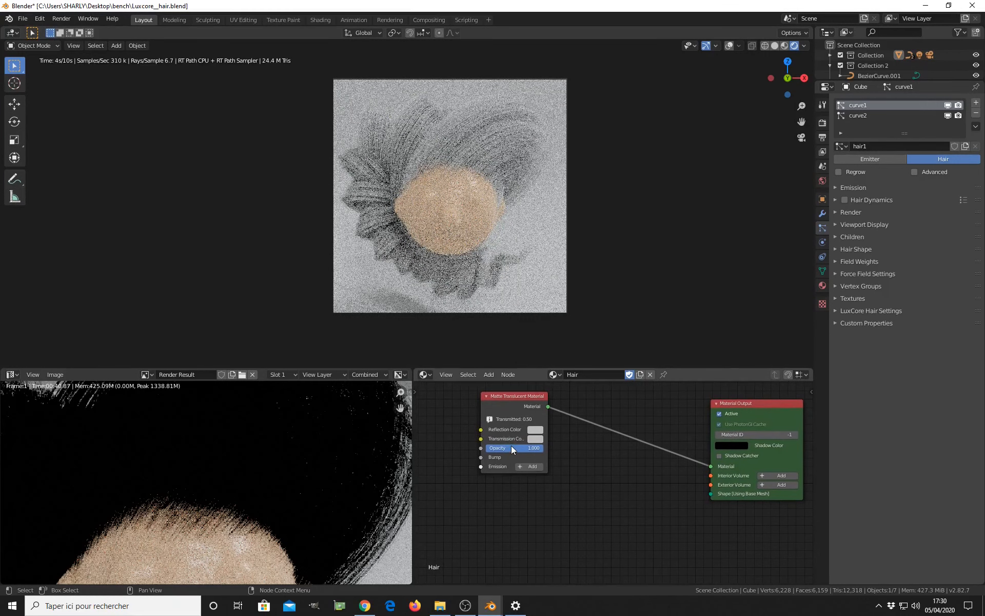
pyautogui.scroll(2, 482, 441)
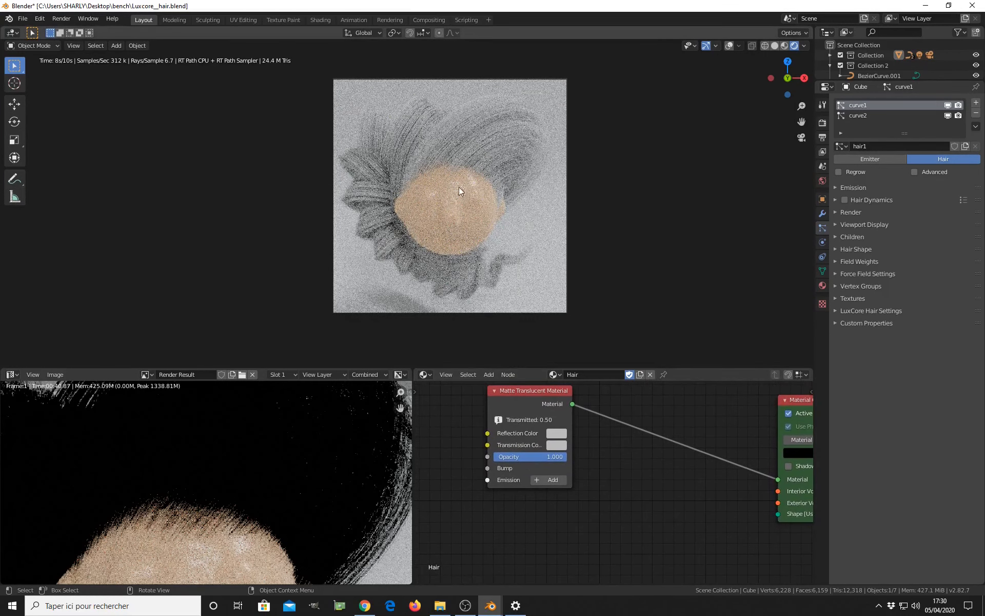
pyautogui.scroll(3, 523, 459)
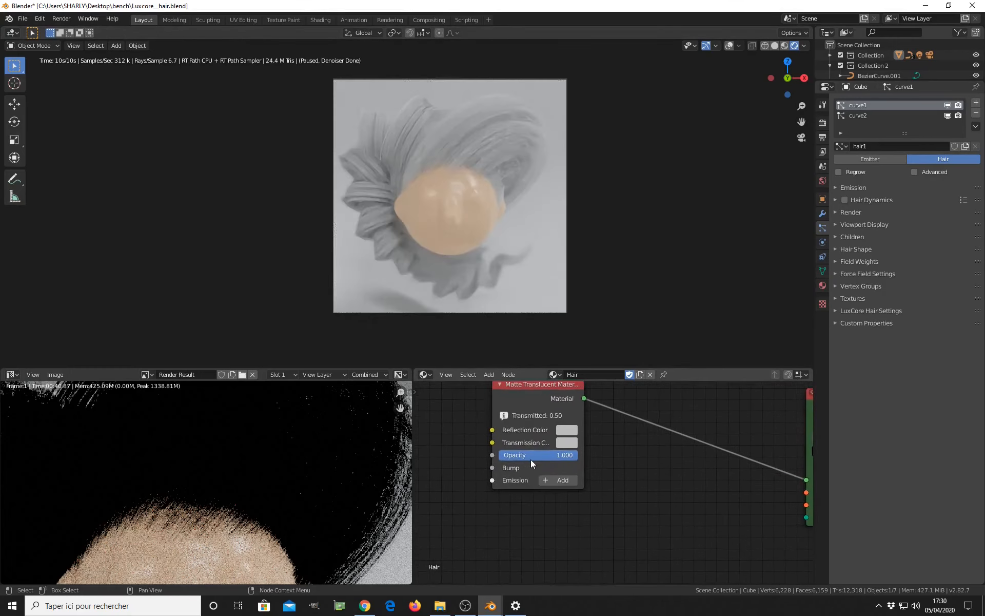
pyautogui.scroll(1, 558, 461)
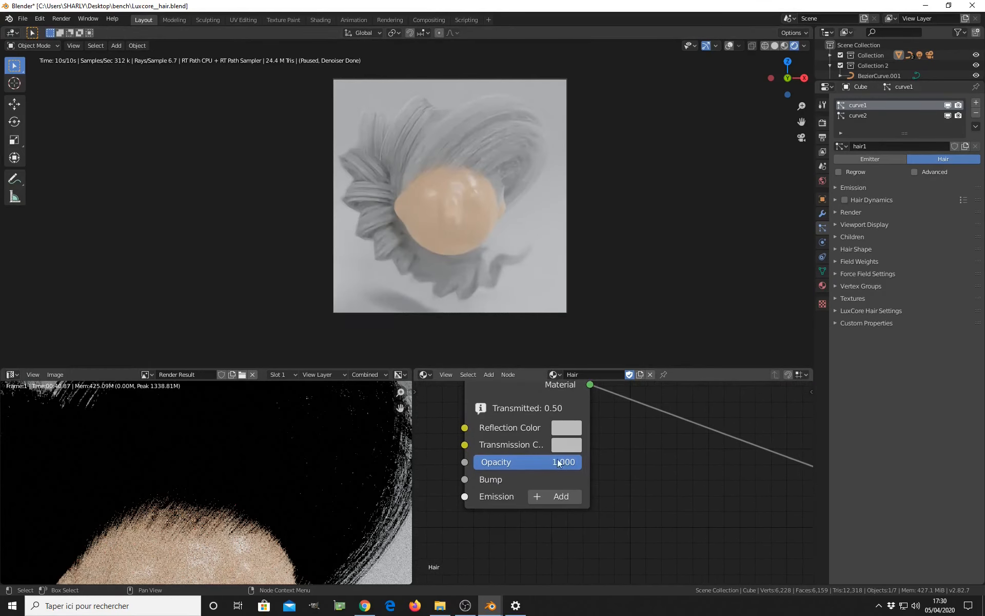
pyautogui.click(569, 428)
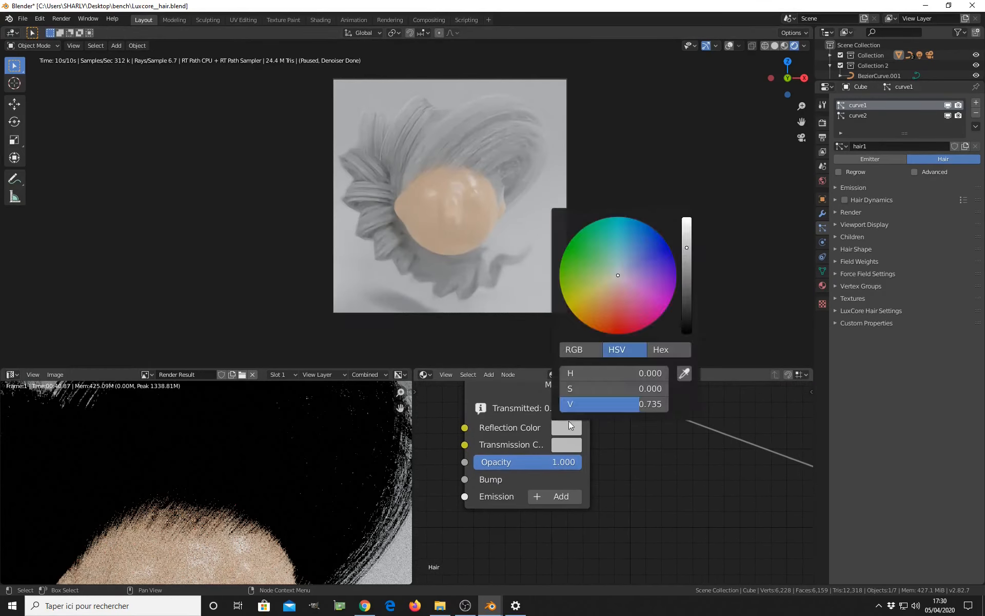
pyautogui.click(608, 308)
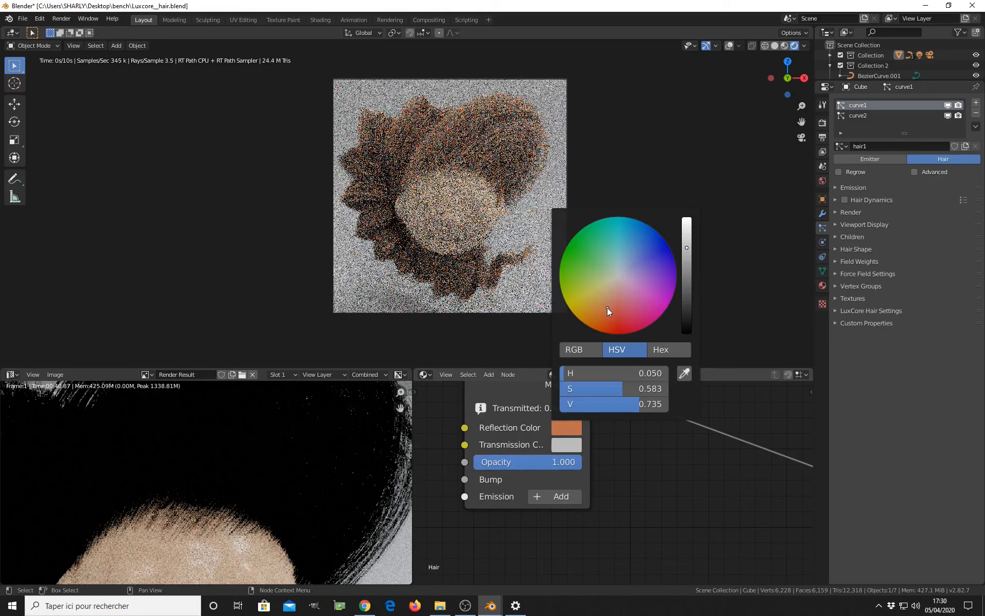
pyautogui.moveTo(606, 308); pyautogui.dragTo(604, 313)
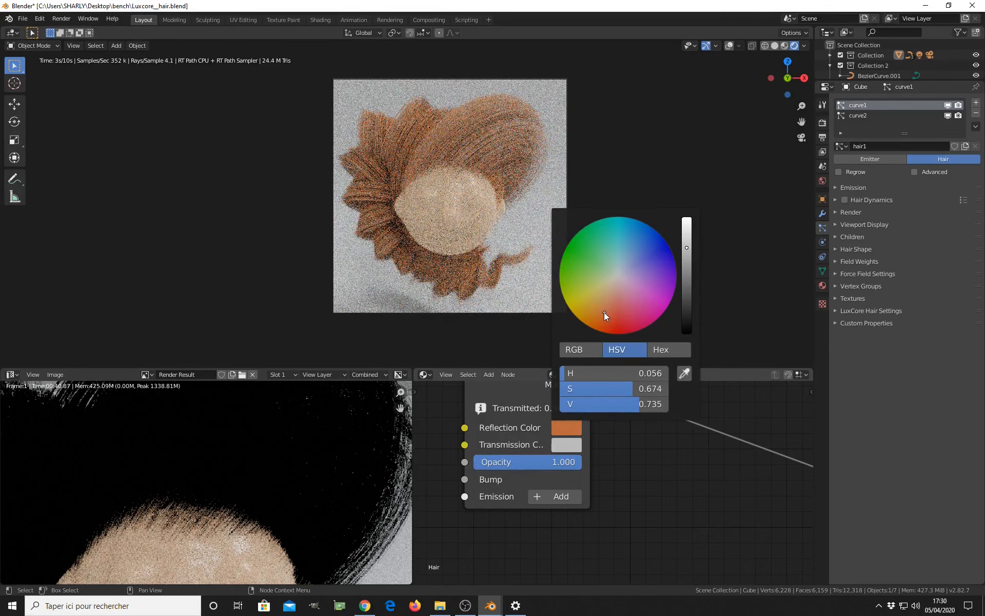
# - Sample the orange Reflection Color with the eyedropper as the Transmission Color of the Matte Translucent node
pyautogui.click(569, 443)
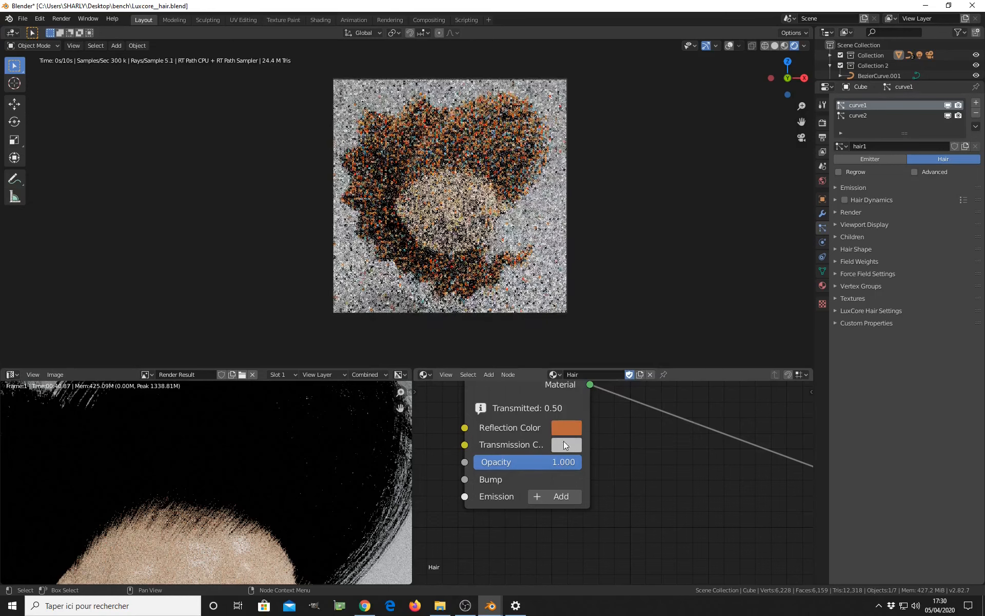
pyautogui.click(571, 426)
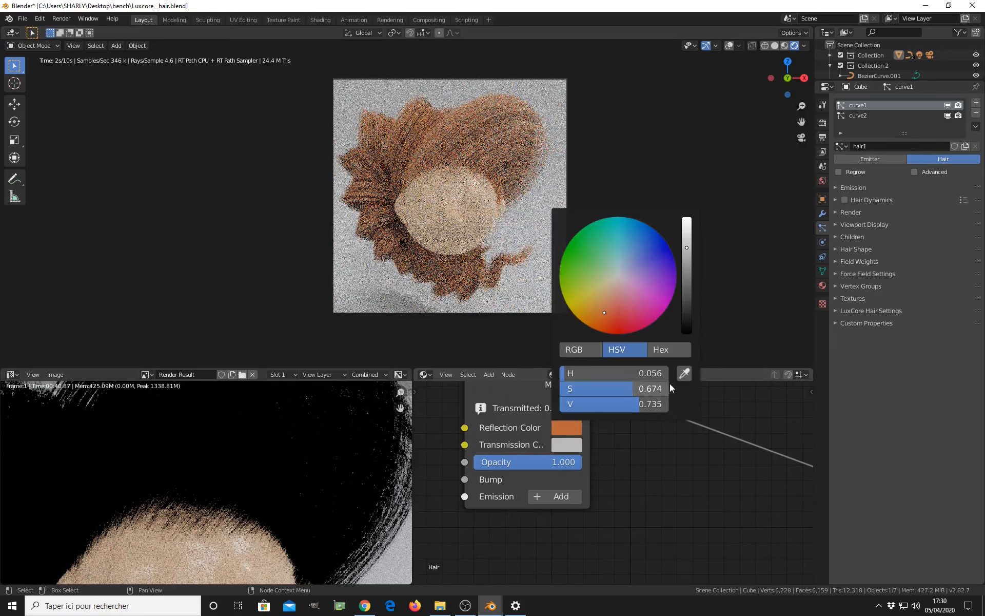
pyautogui.click(565, 444)
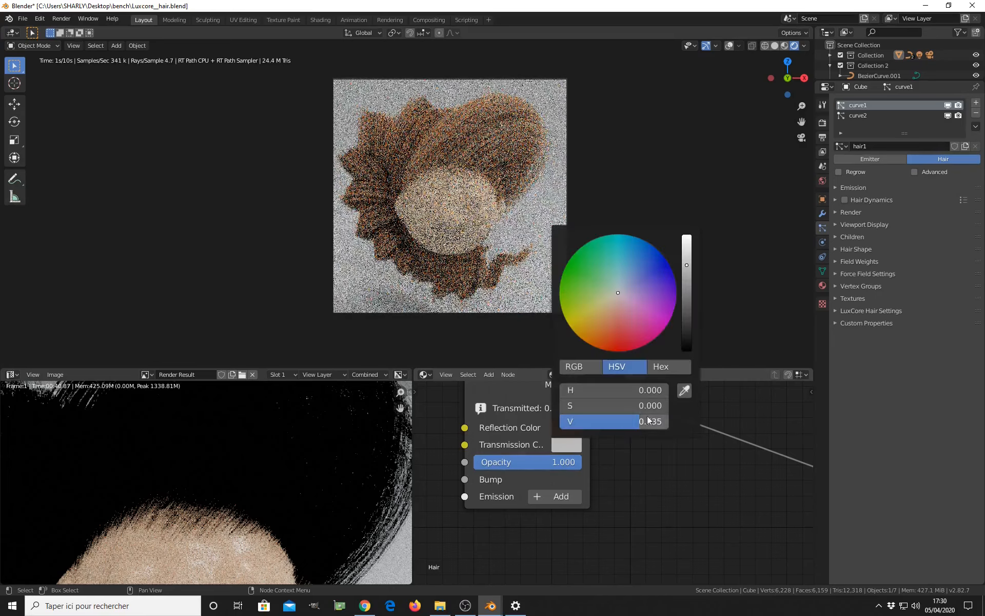
pyautogui.click(680, 396)
pyautogui.click(561, 429)
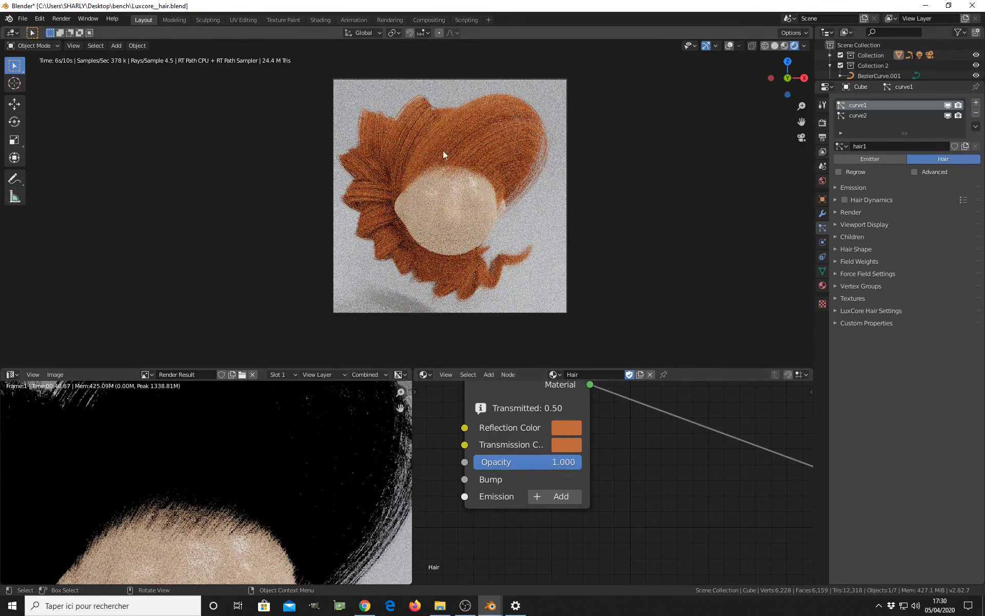
# - Brighten the Transmission Color to V 1.000 and lower its saturation to a pale orange
pyautogui.click(562, 444)
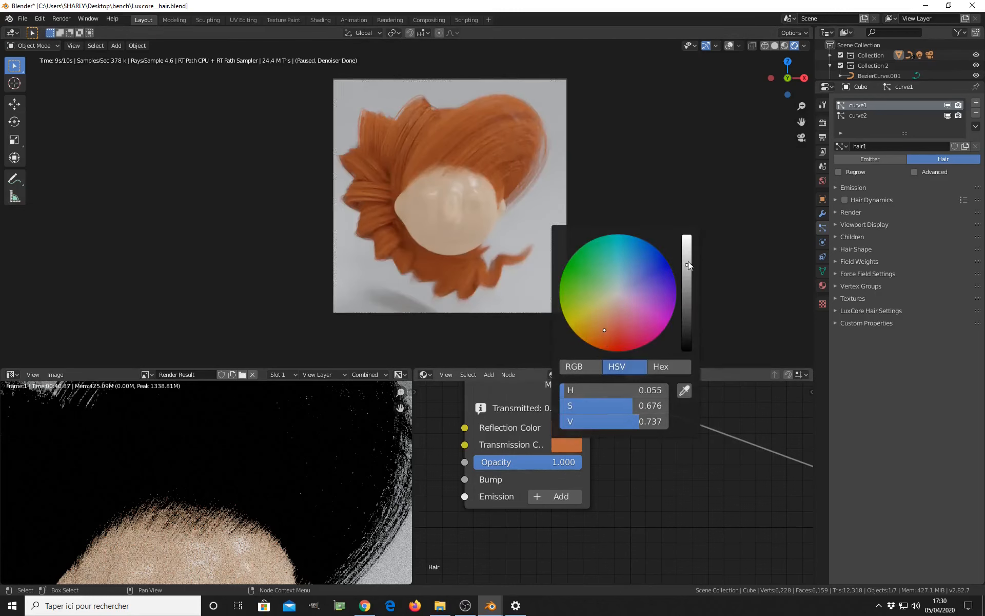
pyautogui.moveTo(688, 264); pyautogui.dragTo(687, 236)
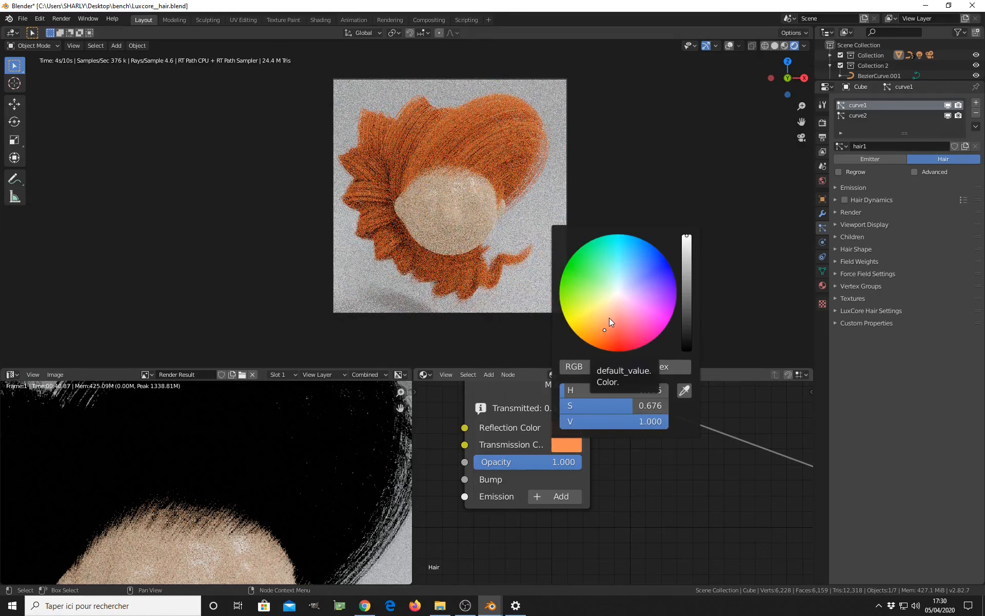
pyautogui.click(609, 319)
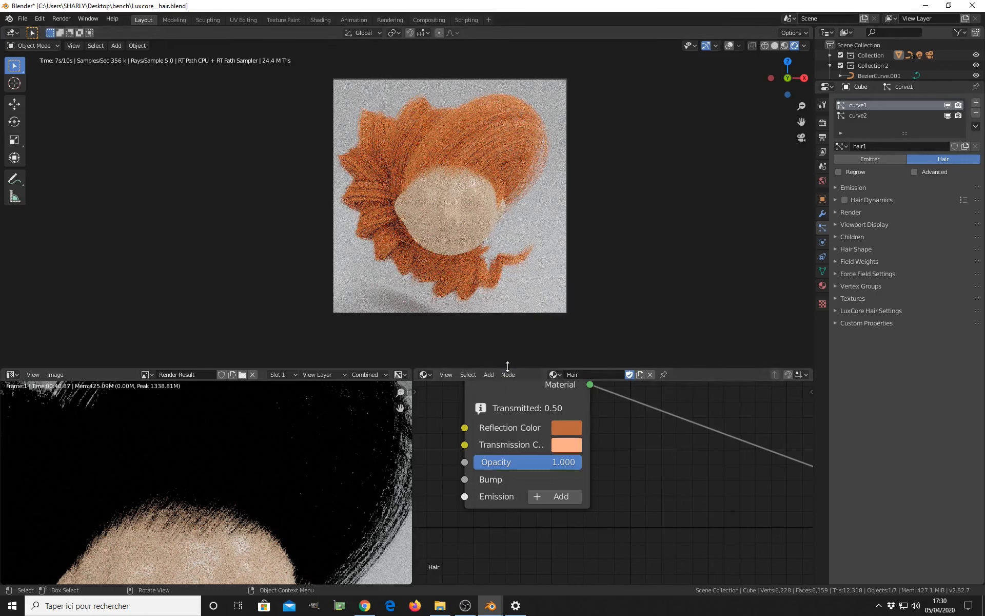
# - Save the file and add a Glossy Coating material node to the Hair node tree, below the existing link
pyautogui.scroll(-3, 584, 442)
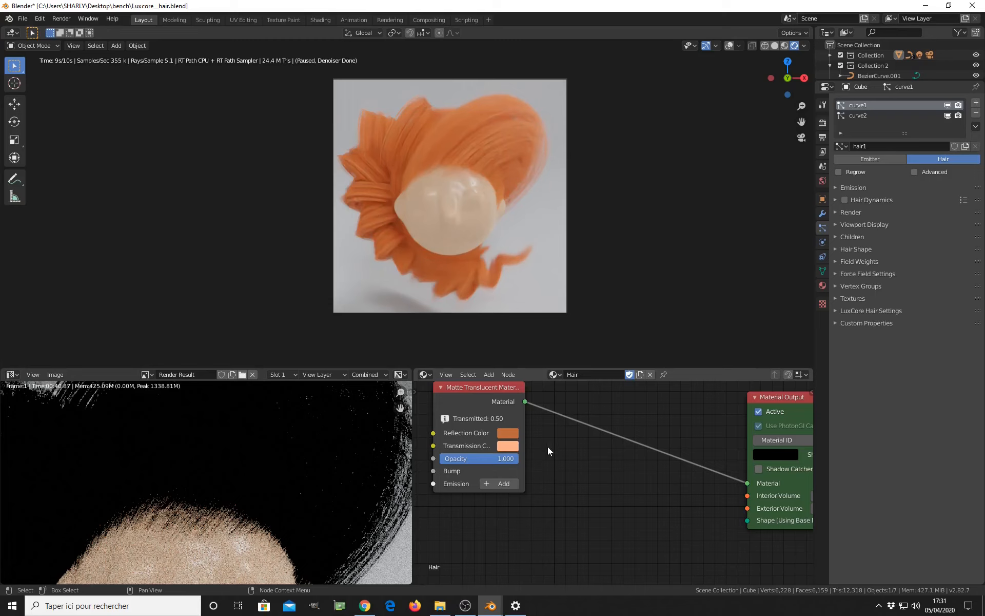
pyautogui.hotkey('ctrl', 's')
pyautogui.hotkey('shift', 'a')
pyautogui.moveTo(584, 454)
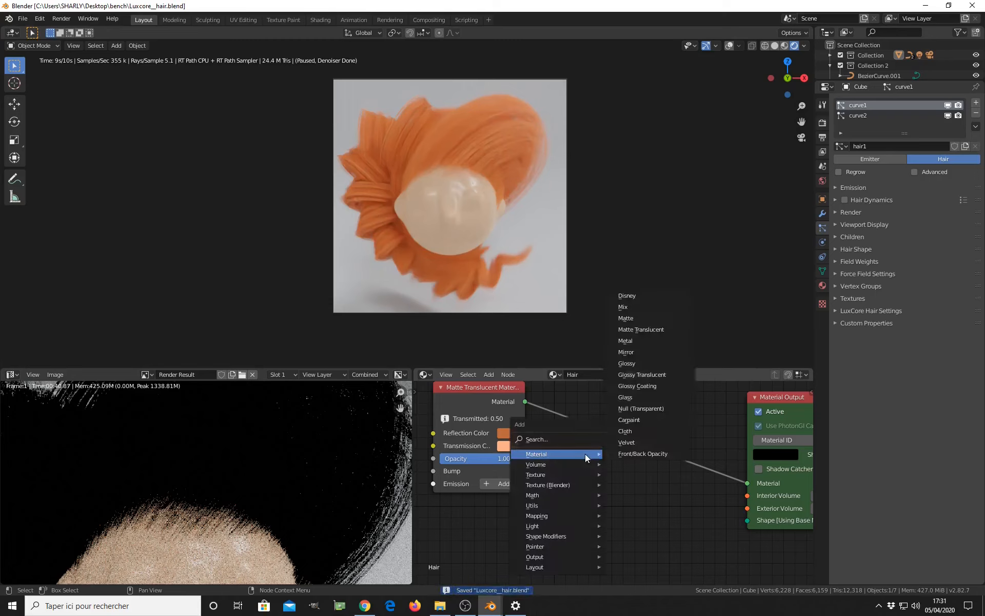
pyautogui.click(638, 386)
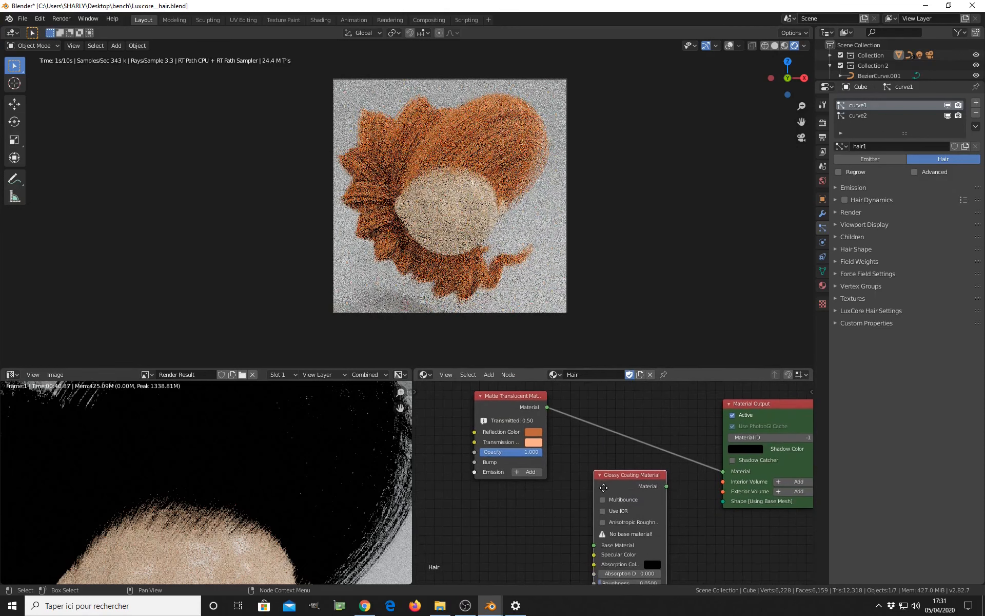
pyautogui.scroll(-1, 608, 495)
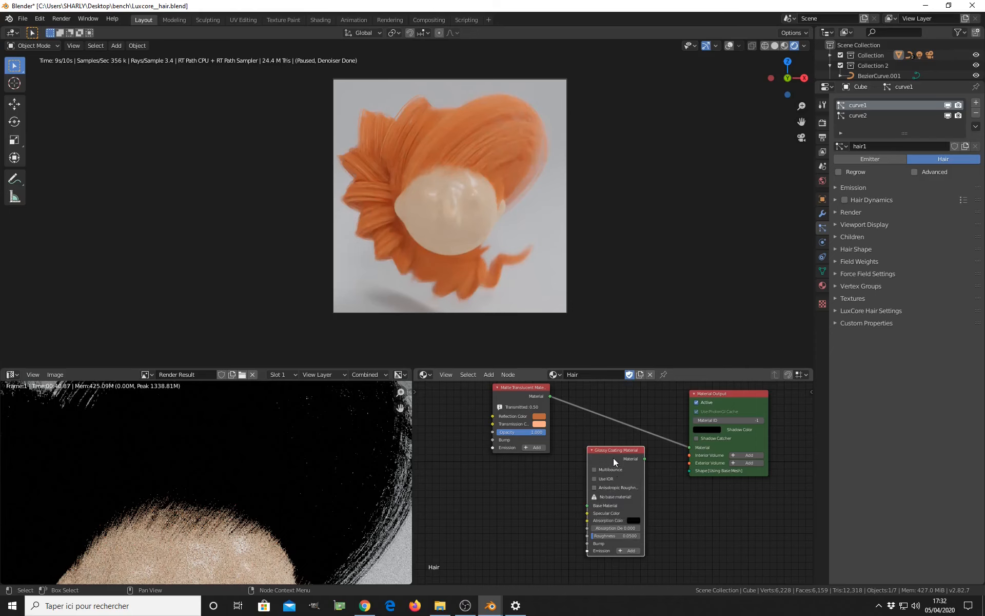
# - Insert the Glossy Coating node between Matte Translucent and Material Output, with Matte Translucent feeding its Base Material
pyautogui.scroll(2, 613, 458)
pyautogui.moveTo(613, 458); pyautogui.dragTo(671, 481, button='middle')
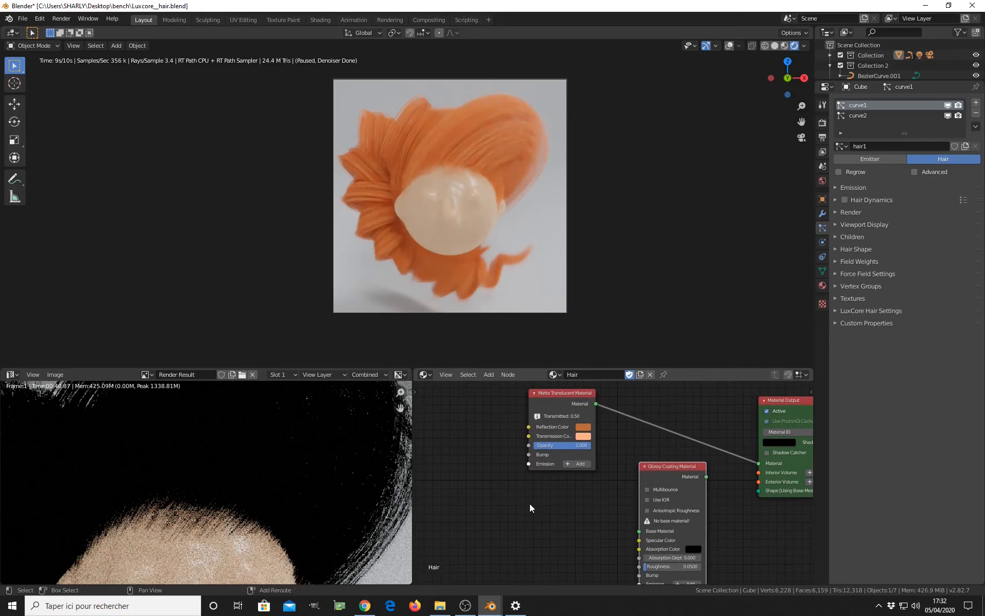
pyautogui.hotkey('shift', 'a')
pyautogui.moveTo(530, 503)
pyautogui.moveTo(672, 522); pyautogui.dragTo(671, 502, button='middle')
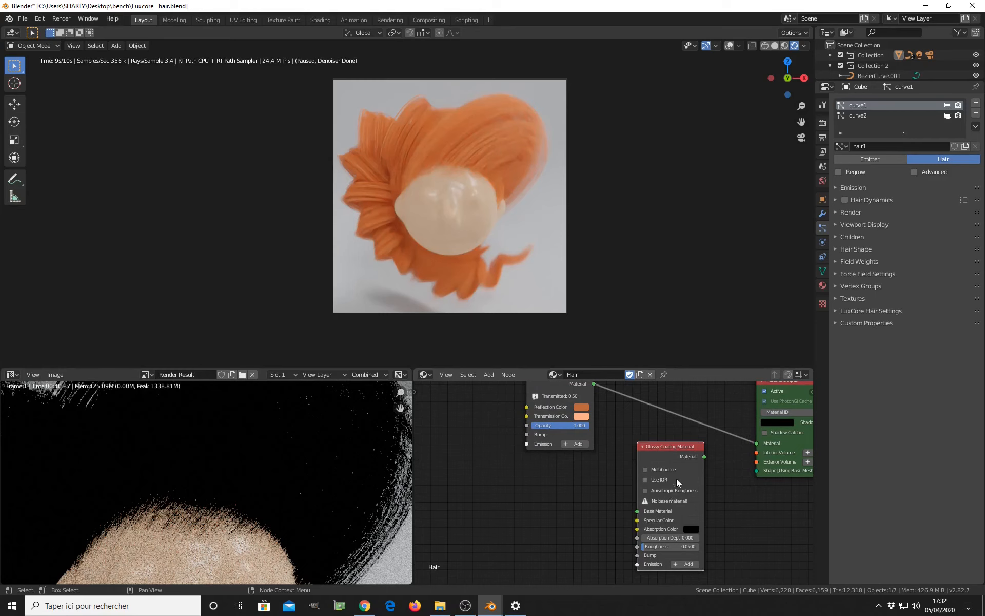
pyautogui.scroll(-2, 662, 457)
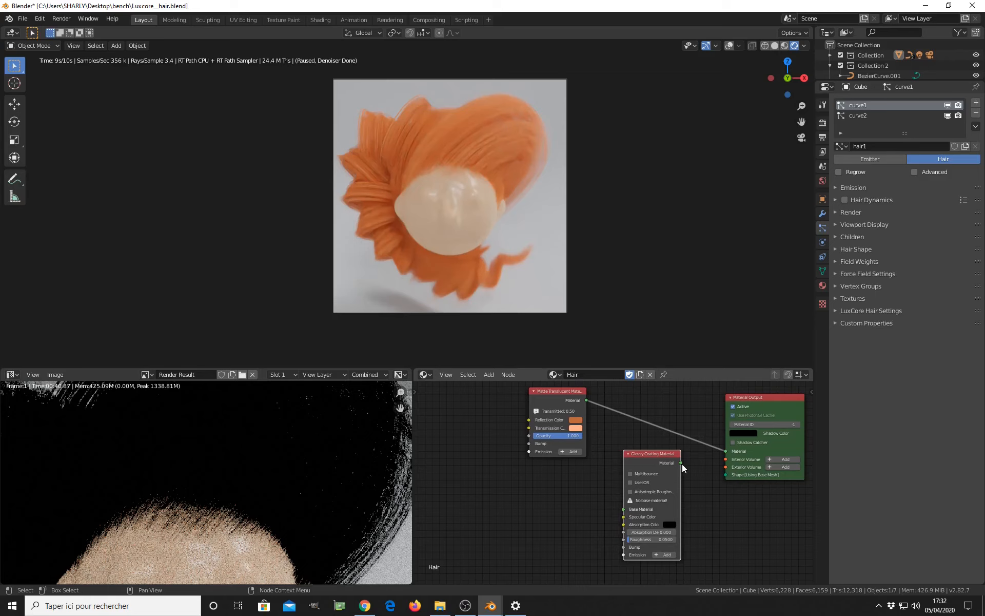
pyautogui.moveTo(659, 456); pyautogui.dragTo(671, 405)
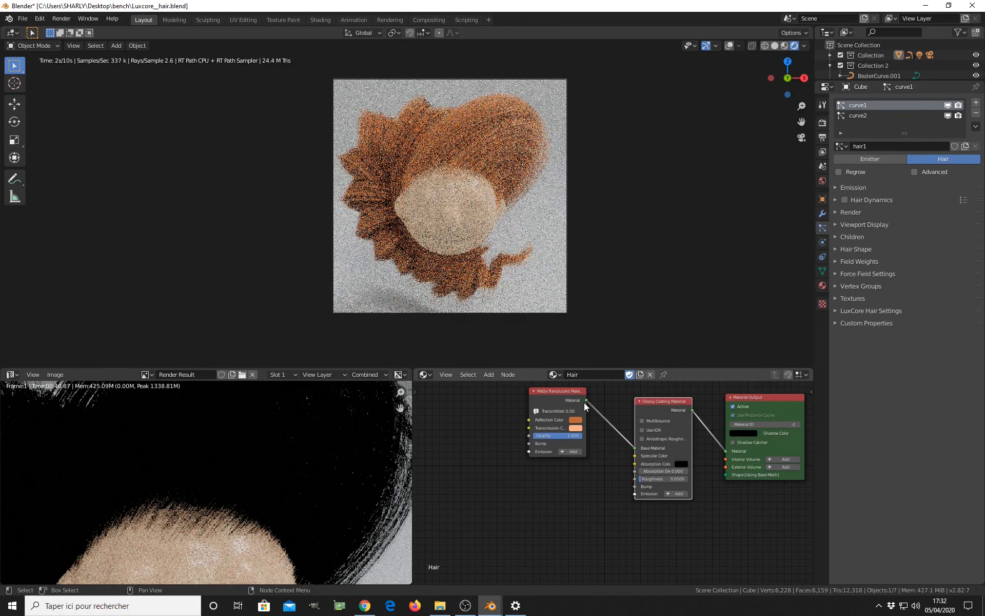
pyautogui.moveTo(644, 458); pyautogui.dragTo(629, 463, button='middle')
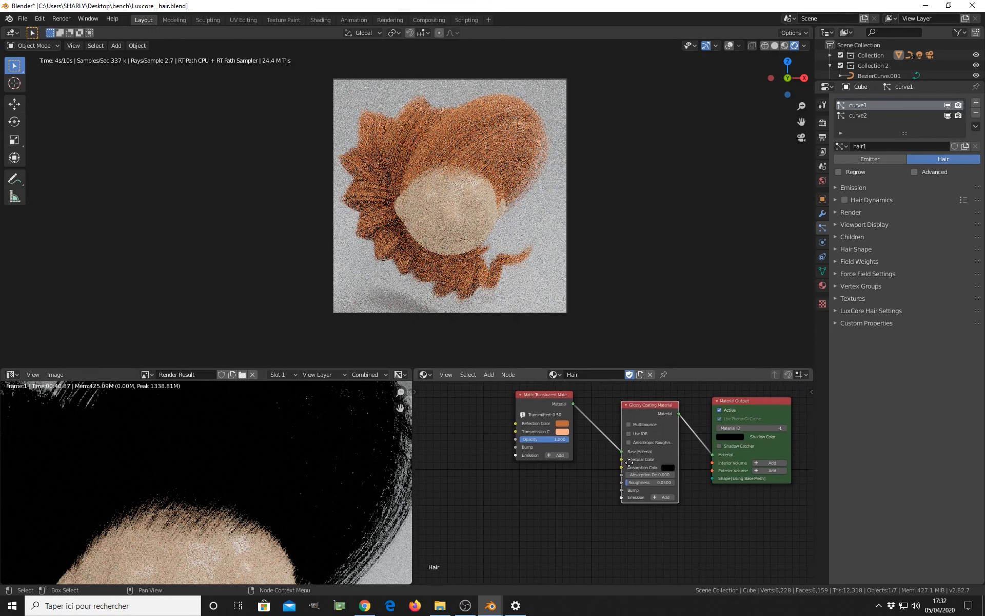
# - Set the LuxCore viewport halt time to 60 seconds in the render settings
pyautogui.scroll(3, 637, 458)
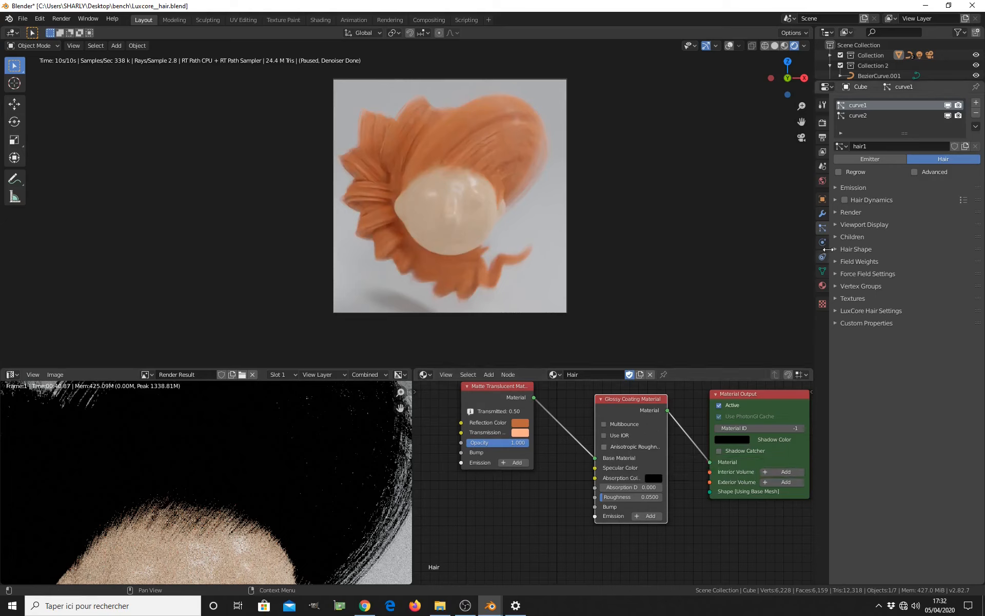
pyautogui.click(822, 124)
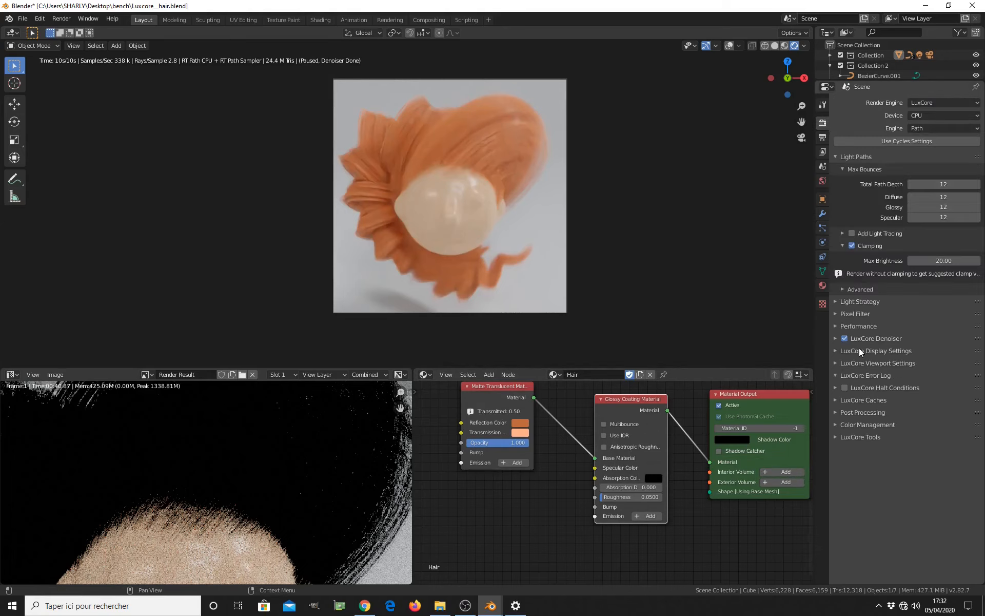
pyautogui.click(855, 364)
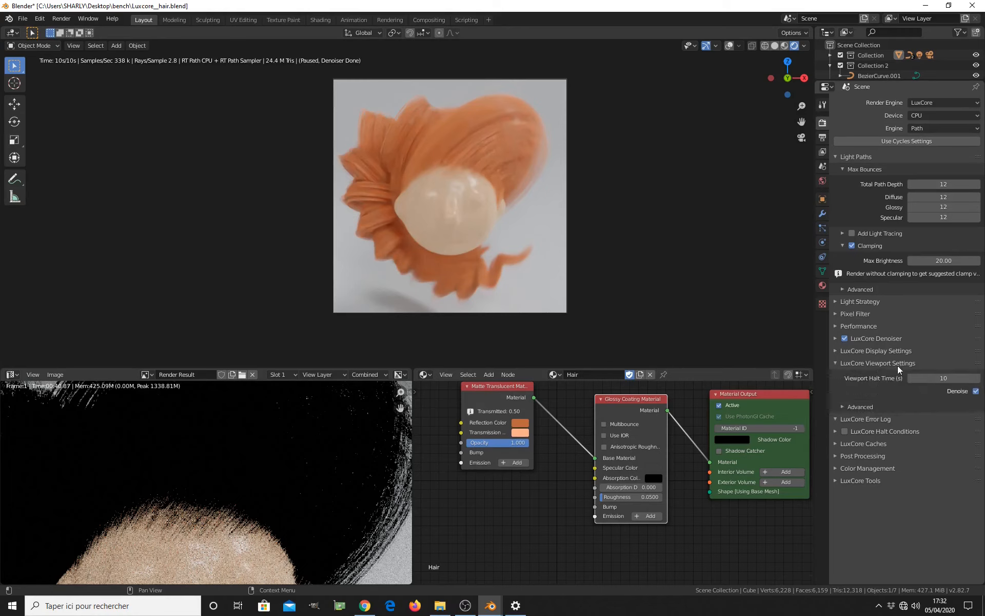
pyautogui.click(938, 378)
pyautogui.press('Return')
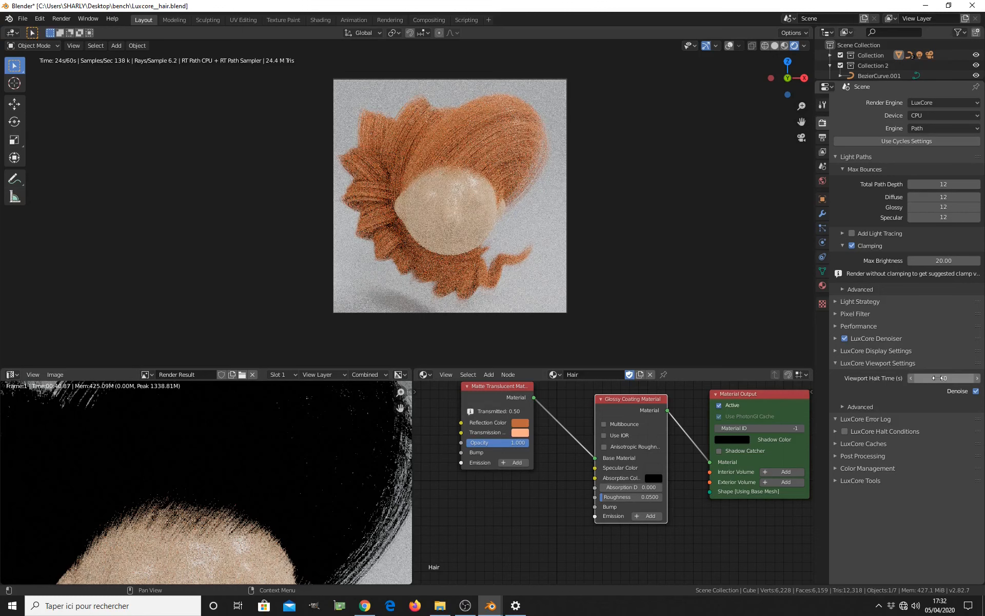
# - Set the Glossy Coating node's Roughness to 0.1
pyautogui.moveTo(571, 467); pyautogui.dragTo(564, 457, button='middle')
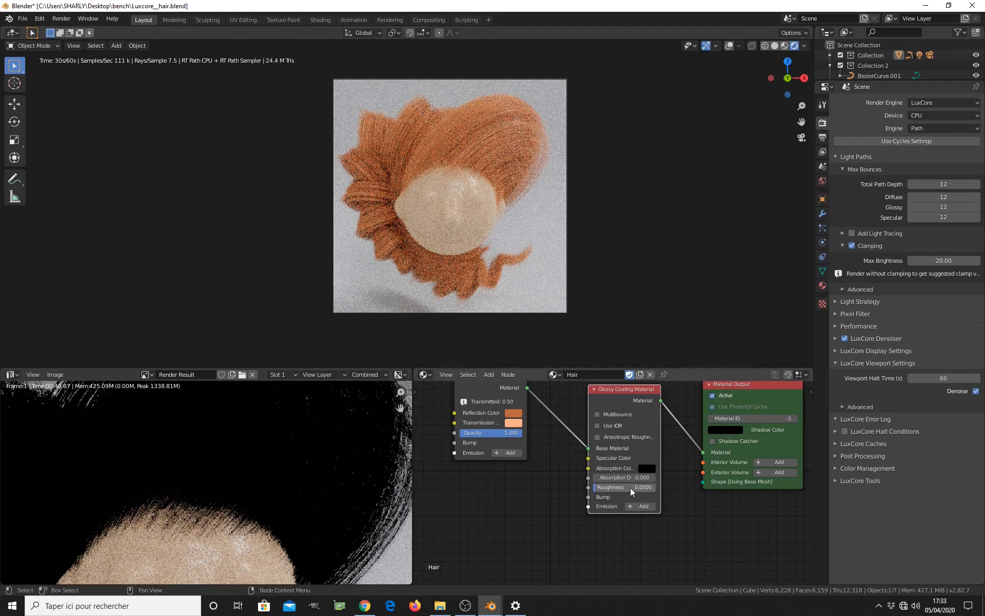
pyautogui.click(614, 490)
pyautogui.write('0.1')
pyautogui.press('Return')
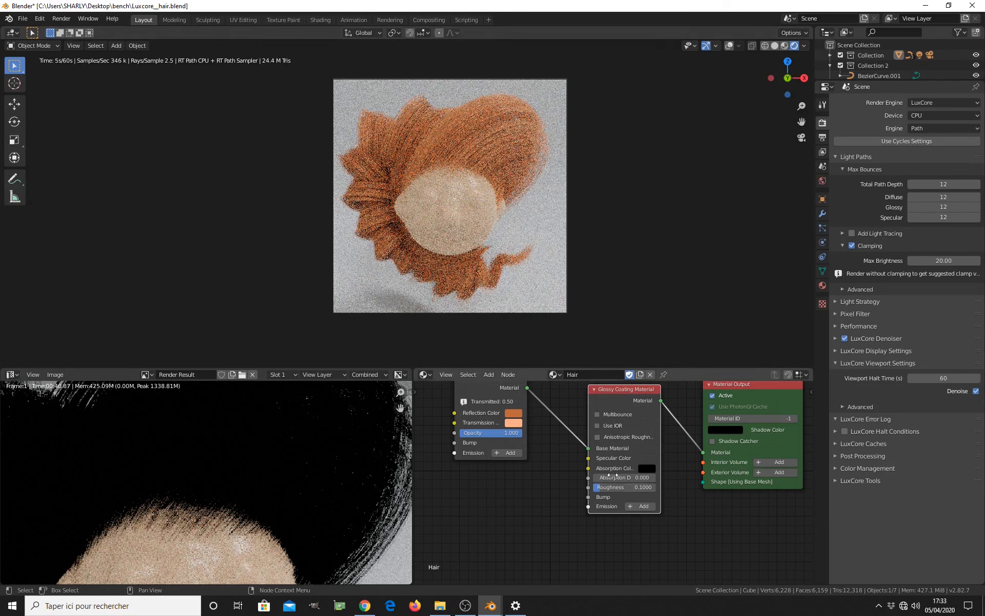
# - Brighten the Glossy Coating node's Specular Color to a mid grey with V 0.528
pyautogui.scroll(-3, 613, 474)
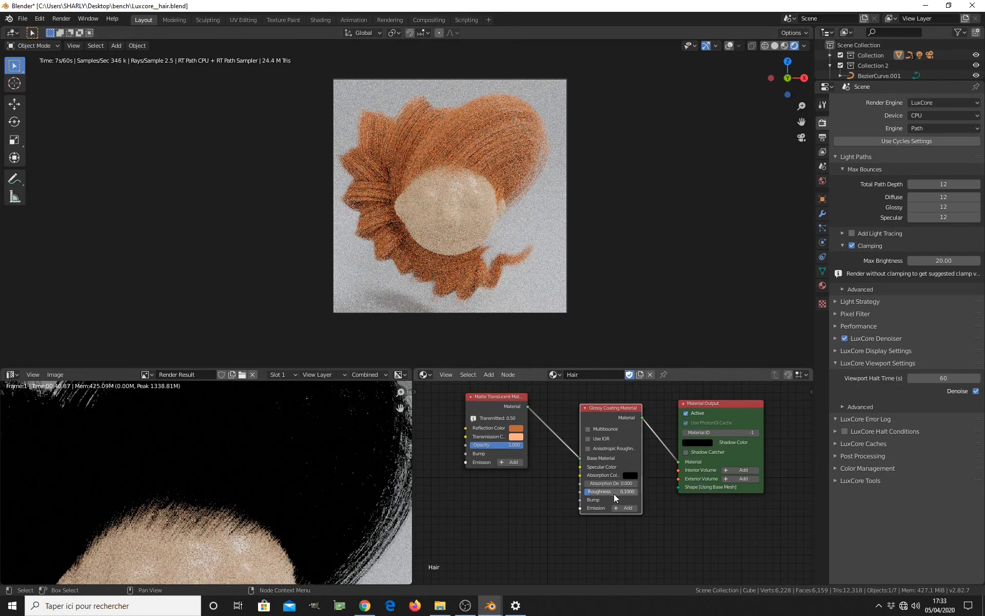
pyautogui.scroll(2, 606, 470)
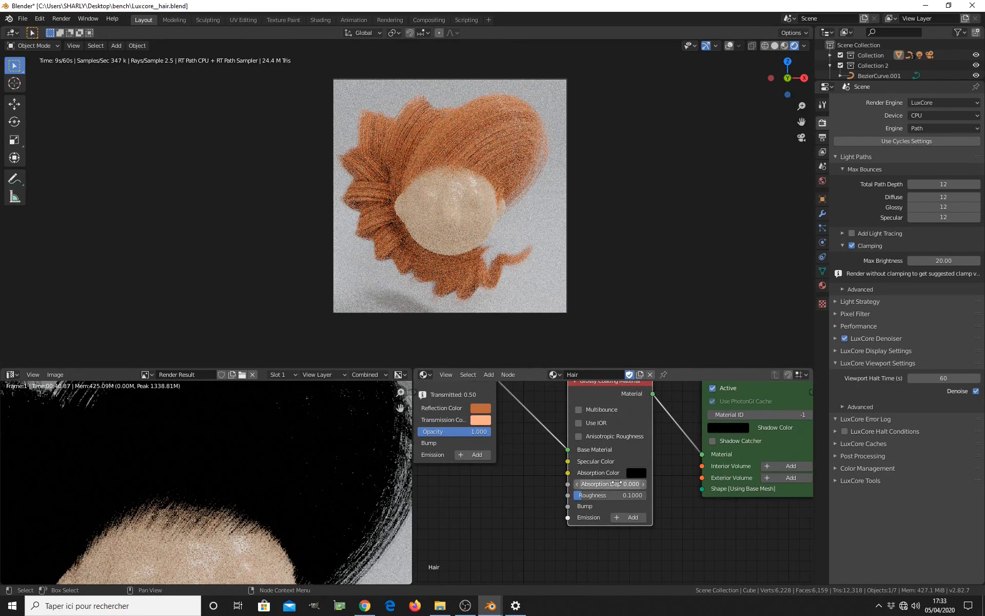
pyautogui.click(635, 460)
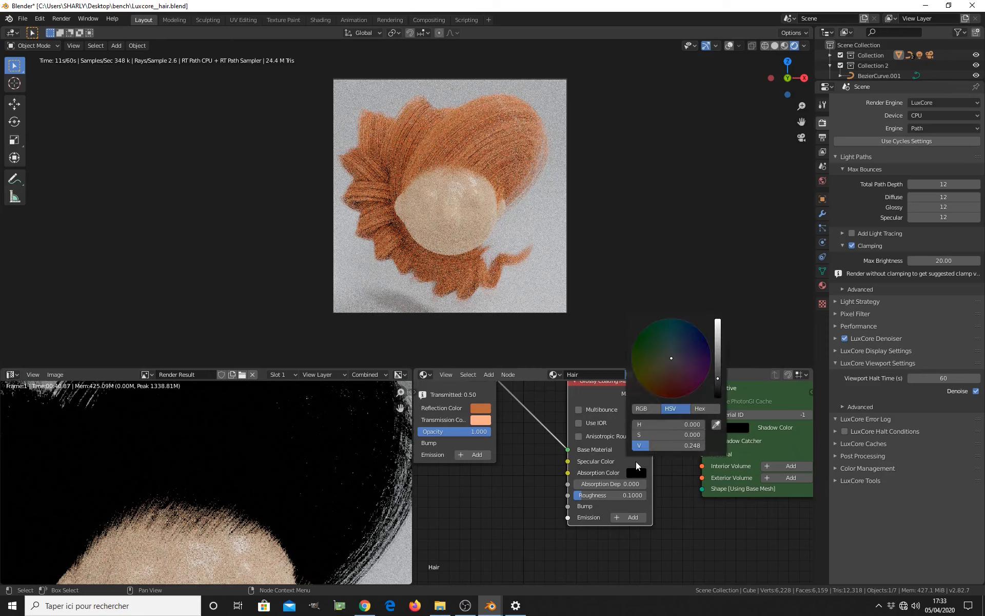
pyautogui.scroll(2, 632, 460)
pyautogui.scroll(10, 712, 395)
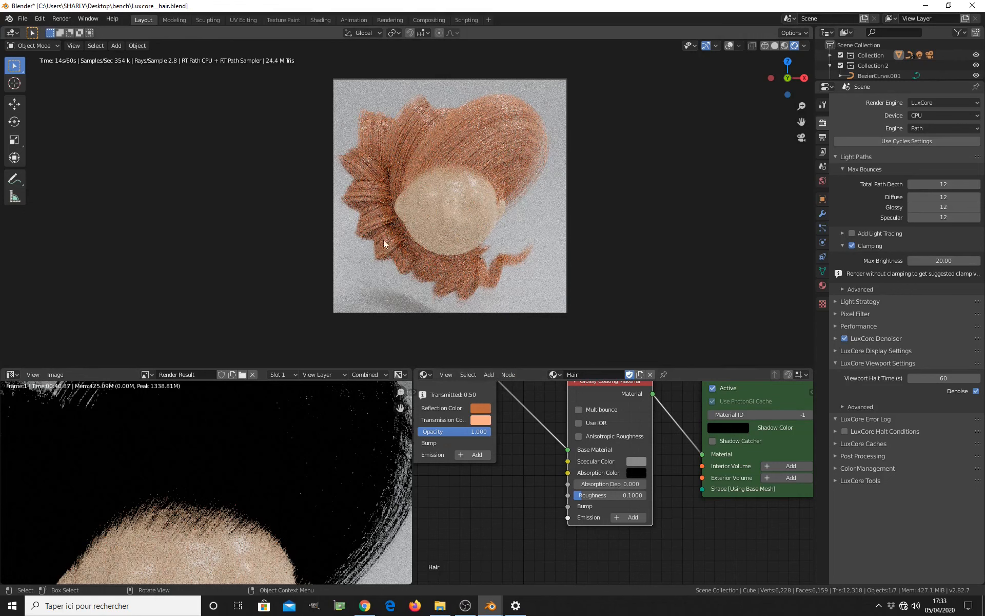
# - Make the Matte Translucent Reflection Color a more saturated orange with H 0.062 and S 0.890
pyautogui.scroll(-1, 483, 447)
pyautogui.moveTo(483, 447); pyautogui.dragTo(544, 462, button='middle')
pyautogui.scroll(3, 519, 457)
pyautogui.click(529, 439)
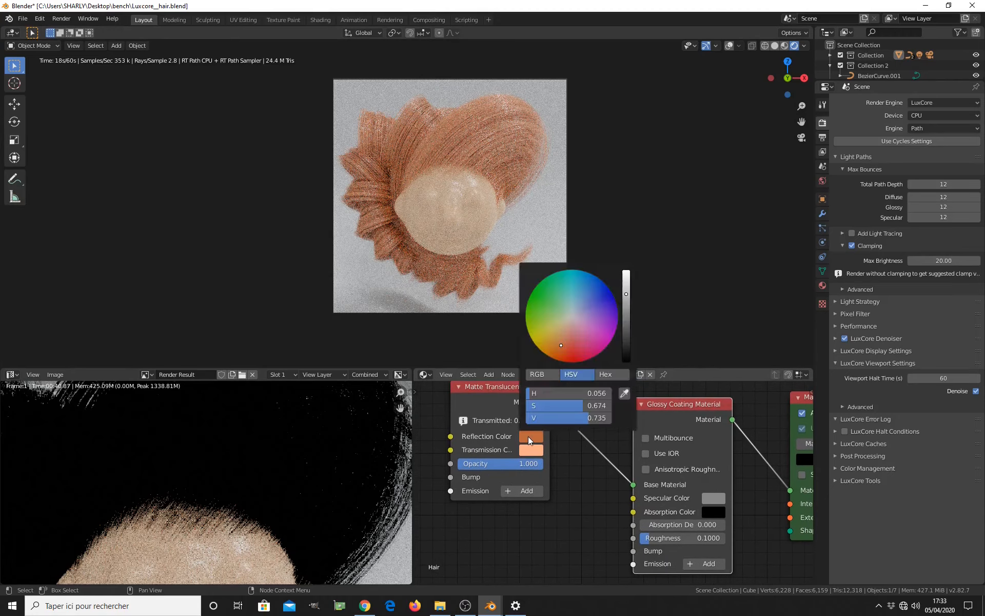
pyautogui.moveTo(561, 346); pyautogui.dragTo(556, 354)
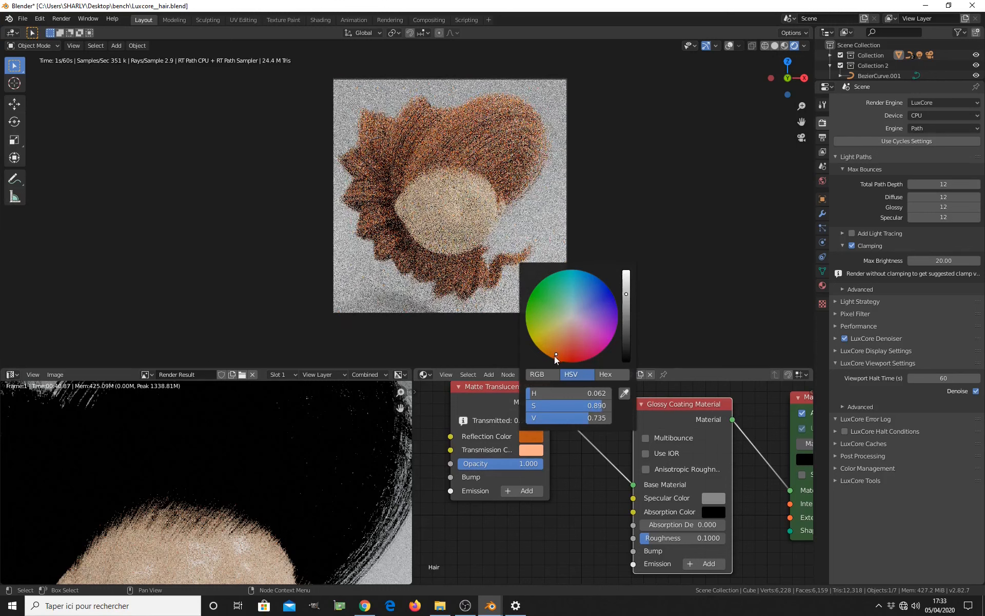
# - Make the Matte Translucent Transmission Color a stronger orange with H 0.049 and S 0.632
pyautogui.click(530, 451)
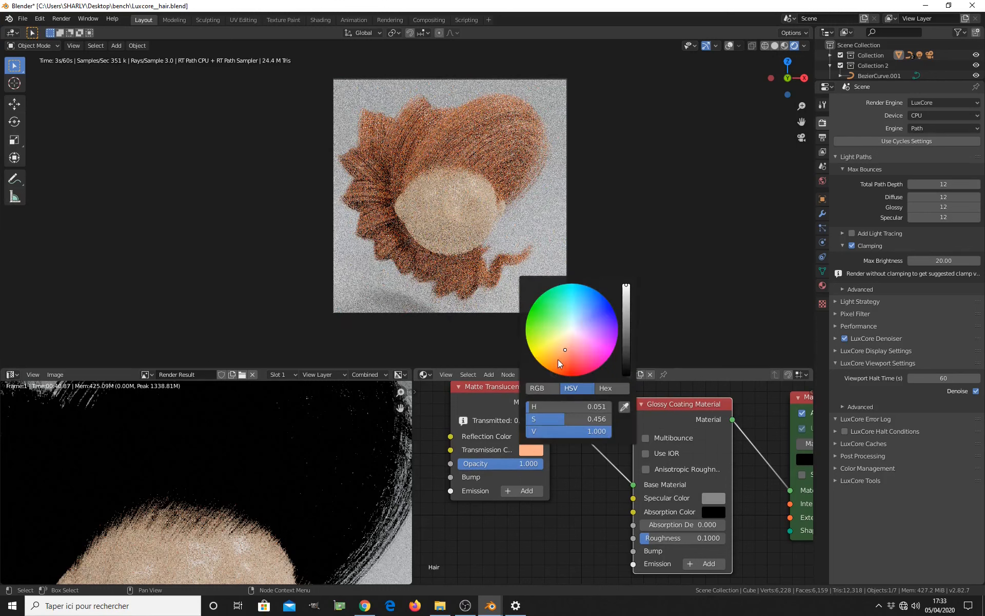
pyautogui.moveTo(563, 351); pyautogui.dragTo(562, 357)
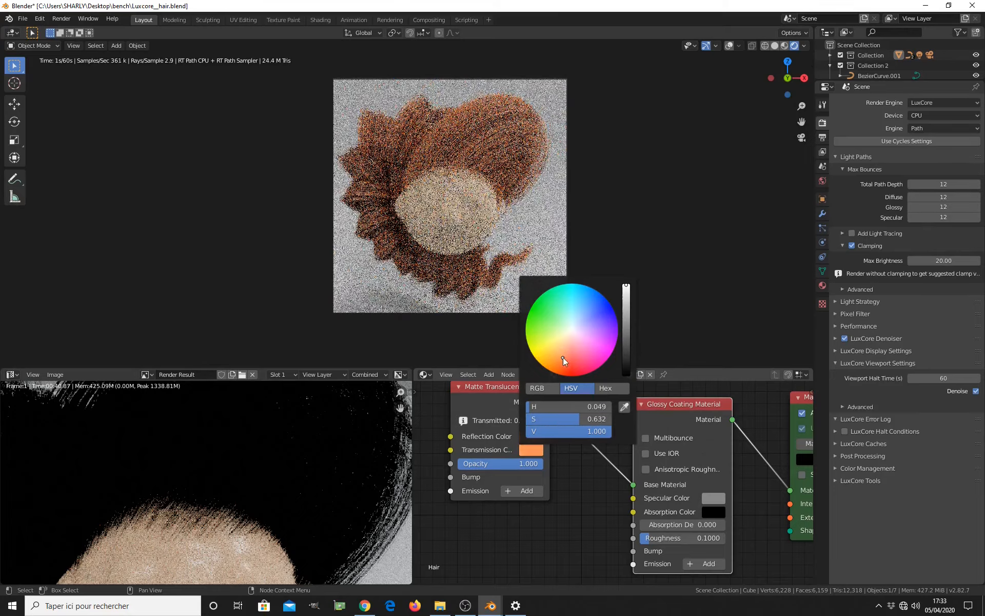
pyautogui.scroll(-2, 573, 454)
pyautogui.moveTo(584, 461); pyautogui.dragTo(543, 443, button='middle')
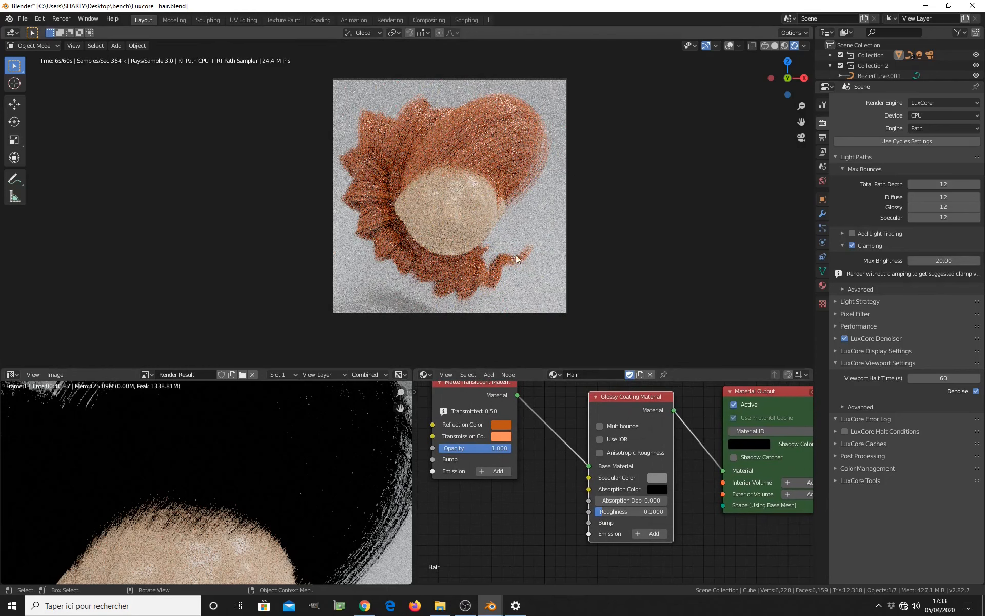
# - Inspect the rendered hair from the back and side of the head, and show the LuxCore Hair Settings of the curve1 particle system
pyautogui.moveTo(463, 247); pyautogui.dragTo(462, 242, button='middle')
pyautogui.scroll(-5, 453, 246)
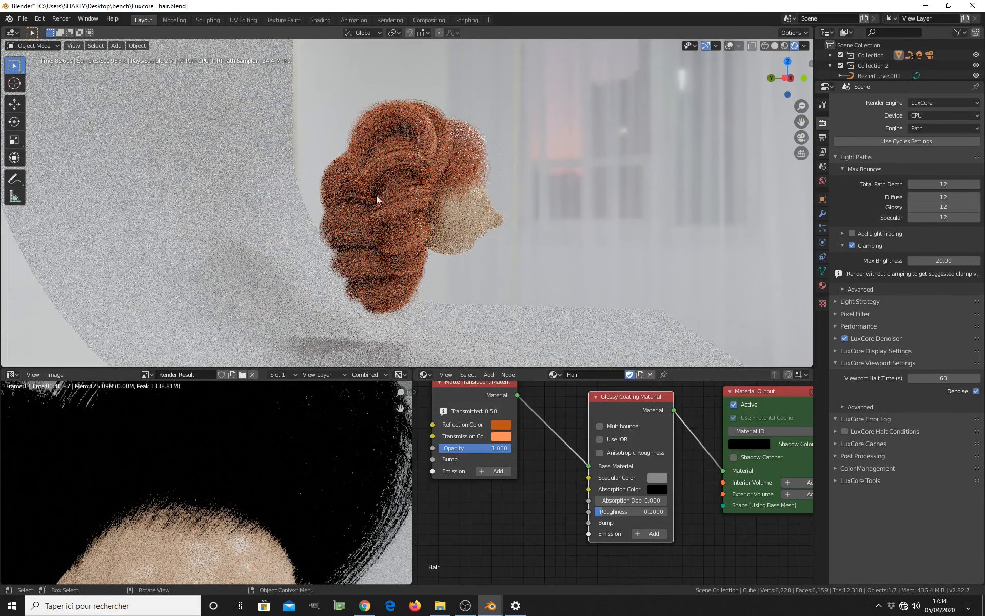
pyautogui.moveTo(524, 233); pyautogui.dragTo(300, 231, button='middle')
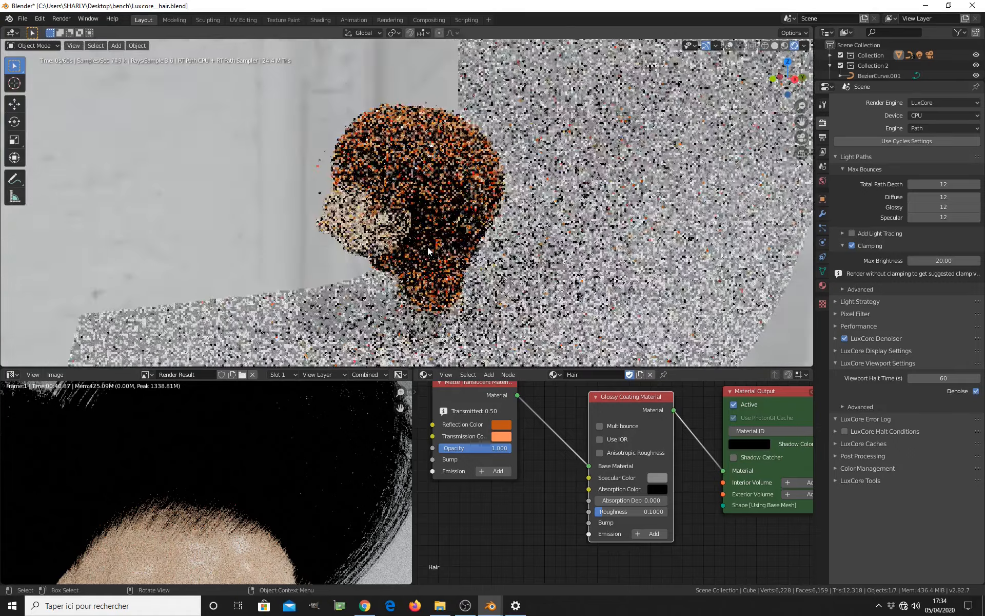
pyautogui.scroll(2, 308, 236)
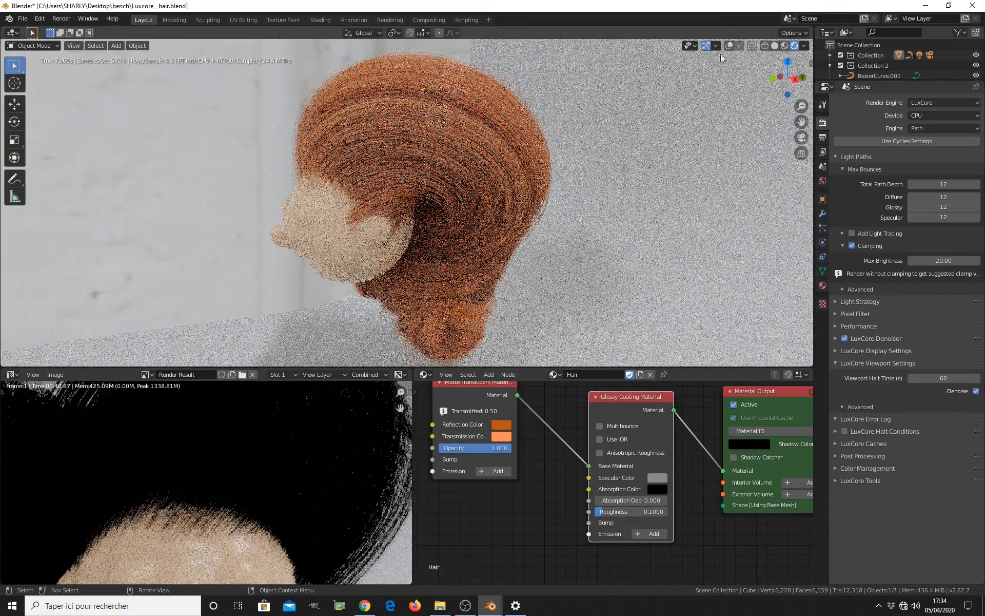
pyautogui.click(823, 213)
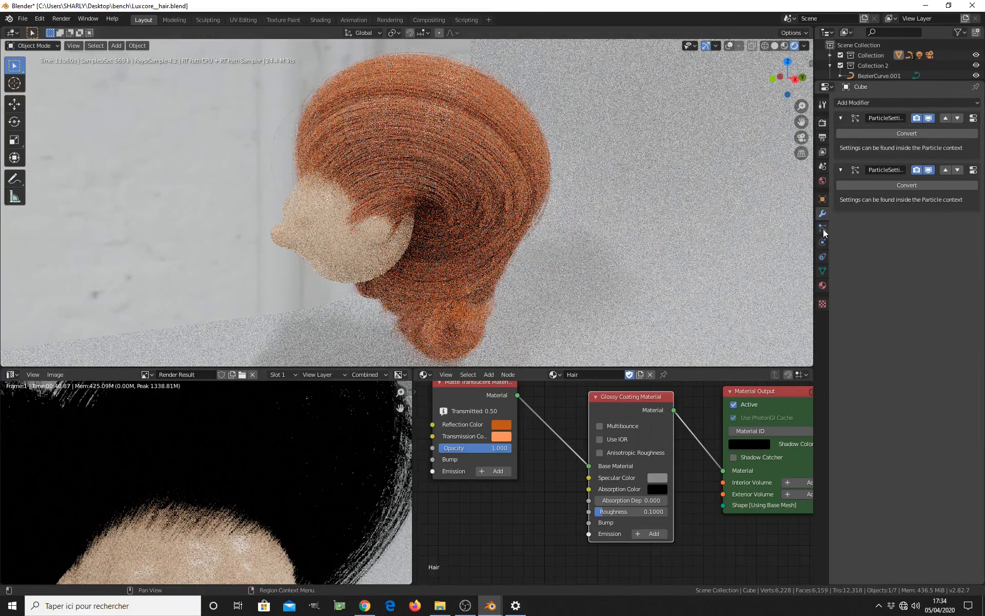
pyautogui.click(822, 228)
pyautogui.click(850, 311)
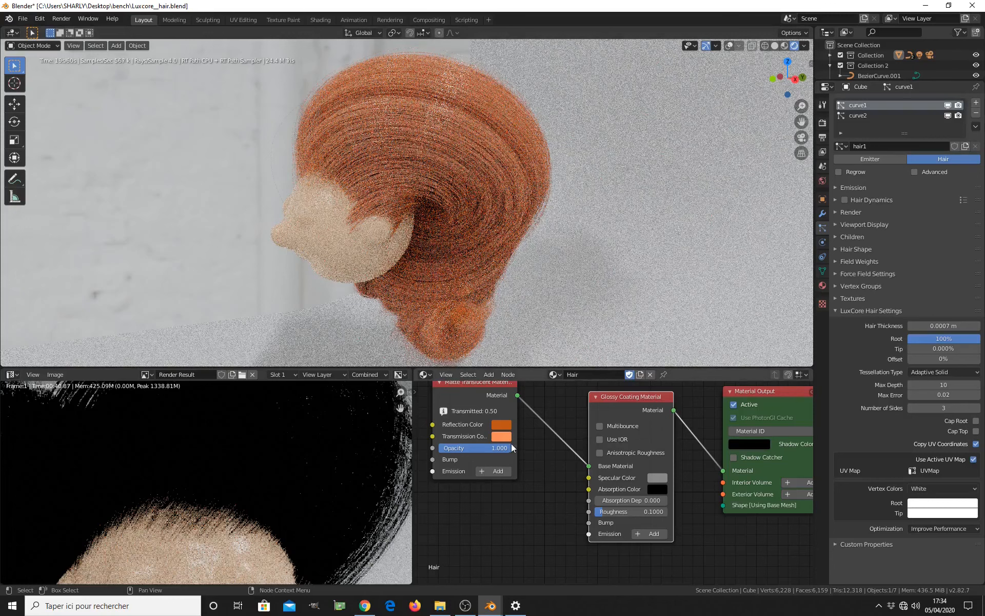
# - Shift the Matte Translucent node slightly down, enable Multibounce on the Glossy Coating node, and check the hair through the camera
pyautogui.press('Home')
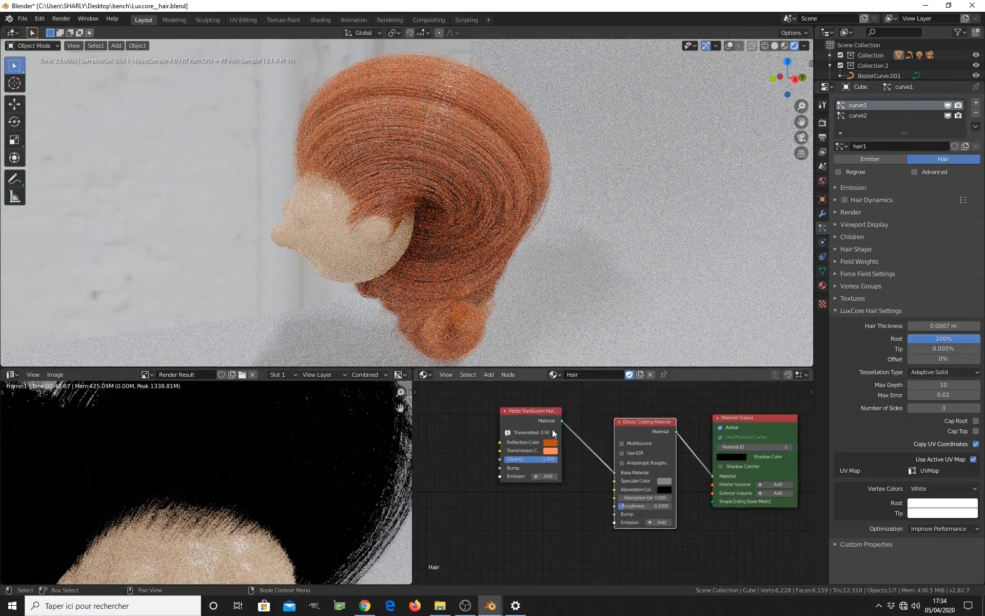
pyautogui.moveTo(531, 411); pyautogui.dragTo(525, 432)
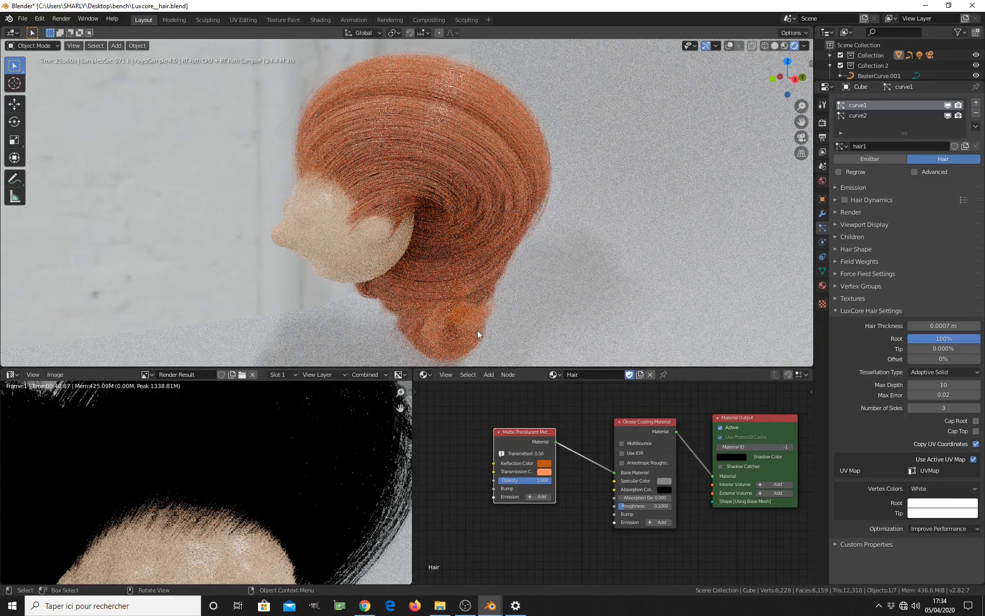
pyautogui.click(622, 443)
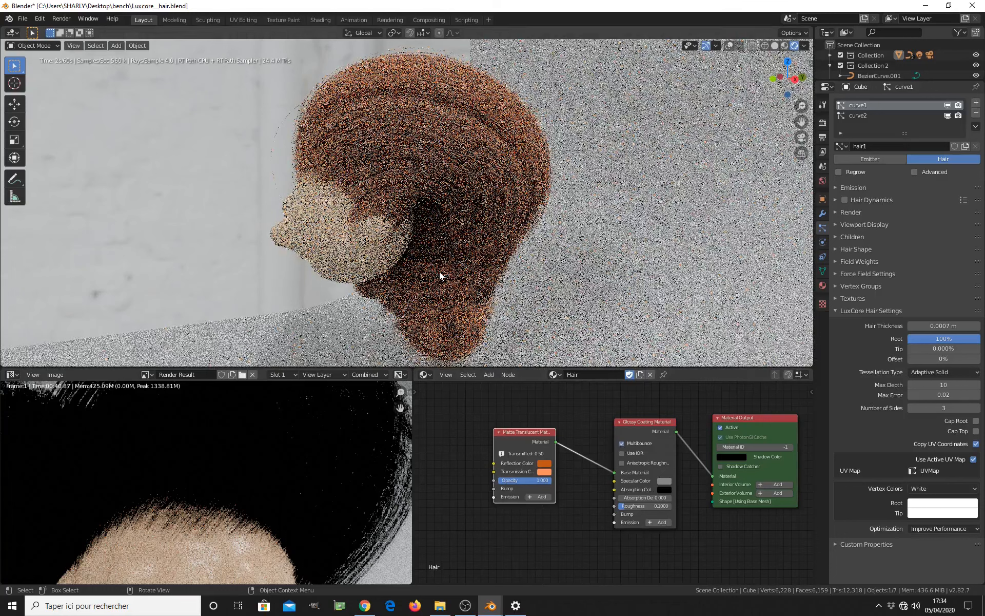
pyautogui.press('KP_0')
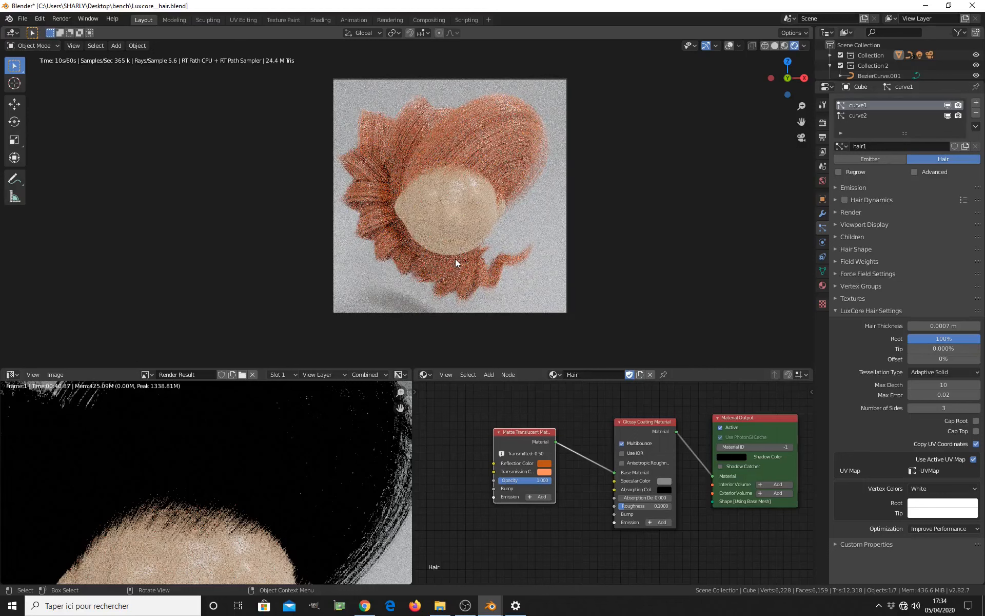
pyautogui.click(622, 443)
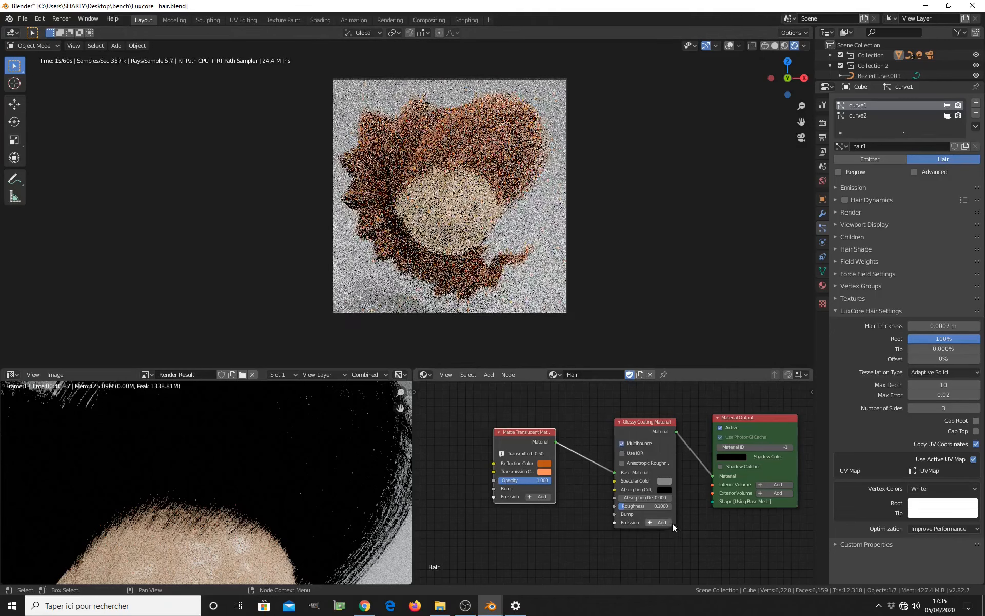
# - Darken the grey Specular Color of the Glossy Coating node and set its Roughness to 0.05
pyautogui.click(662, 481)
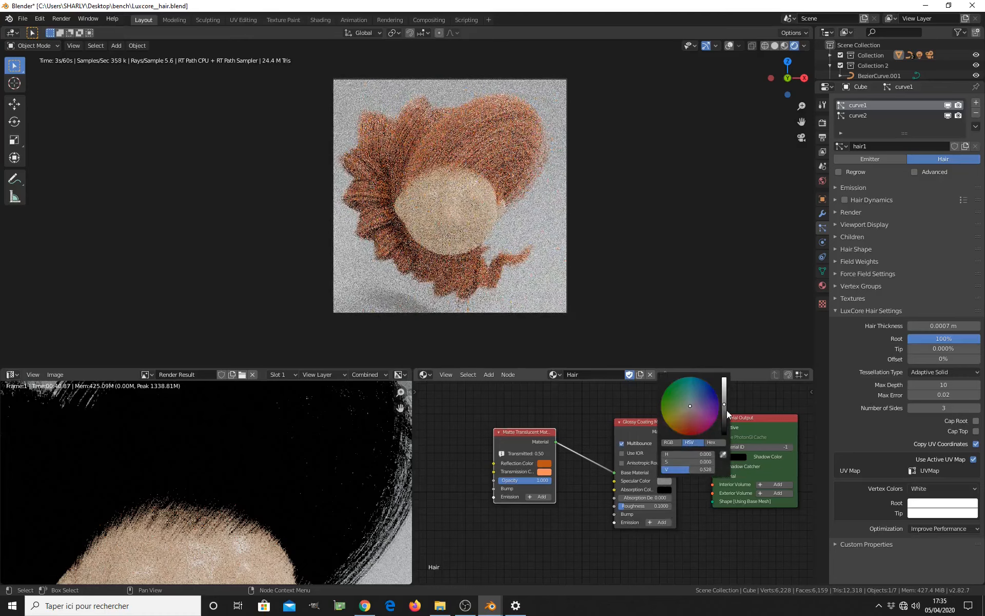
pyautogui.moveTo(723, 410); pyautogui.dragTo(724, 417)
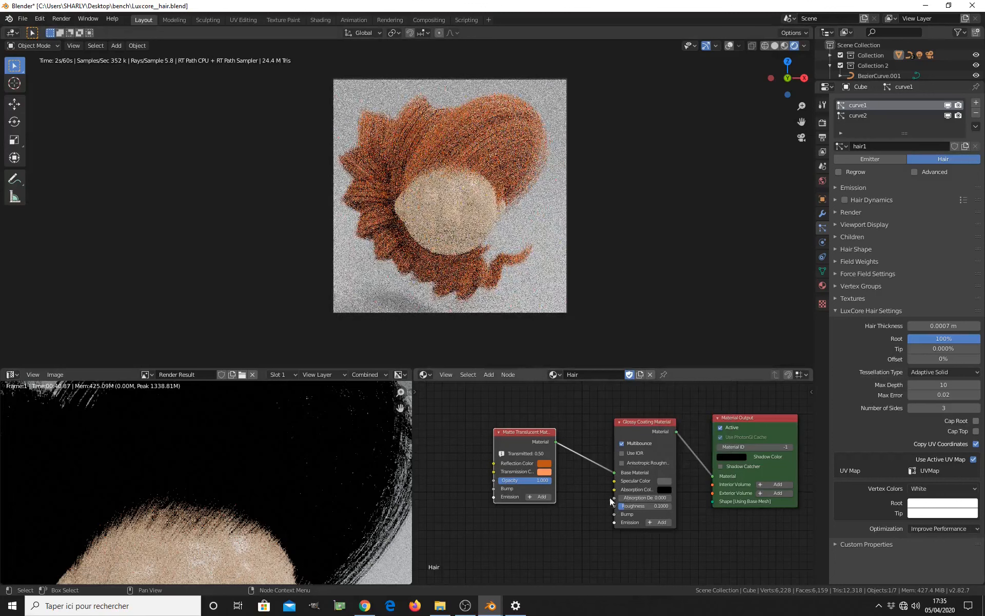
pyautogui.moveTo(597, 527); pyautogui.dragTo(593, 494, button='middle')
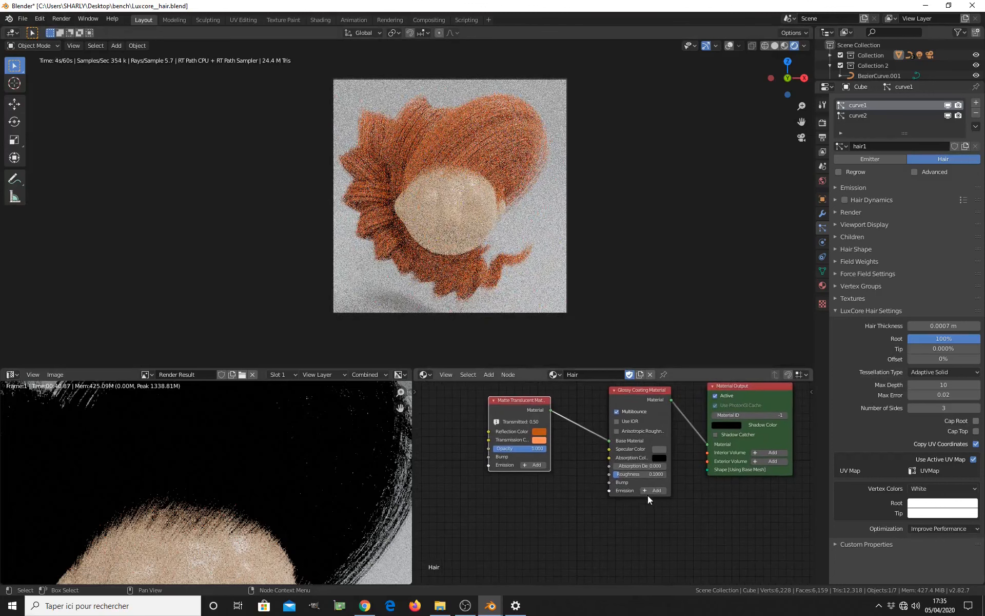
pyautogui.click(645, 473)
pyautogui.press('BackSpace')
pyautogui.write('.05')
pyautogui.press('Return')
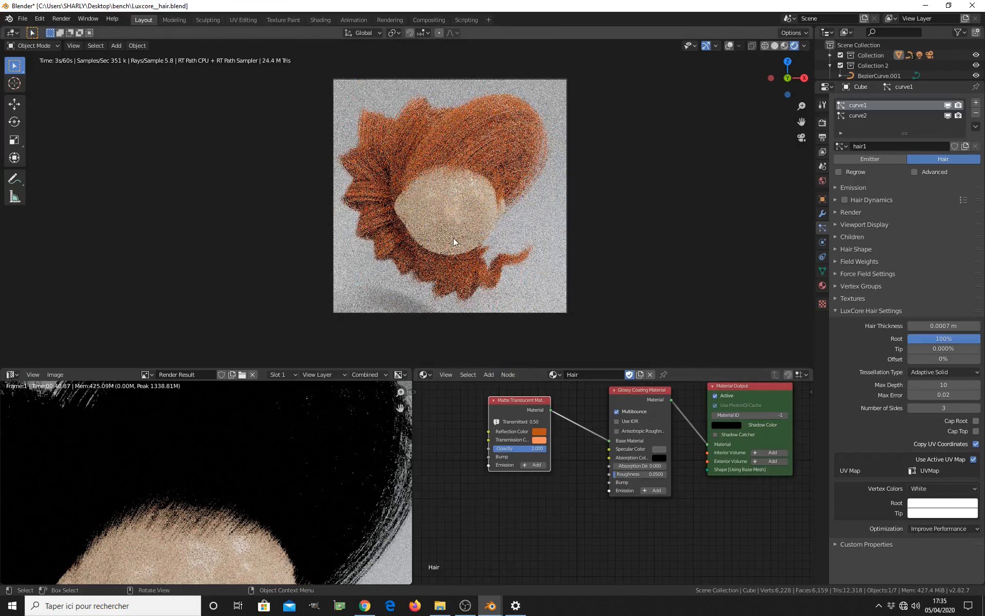
# - Inspect the rendered hair from the back and side of the head, ending in the camera view
pyautogui.moveTo(448, 244); pyautogui.dragTo(433, 300, button='middle')
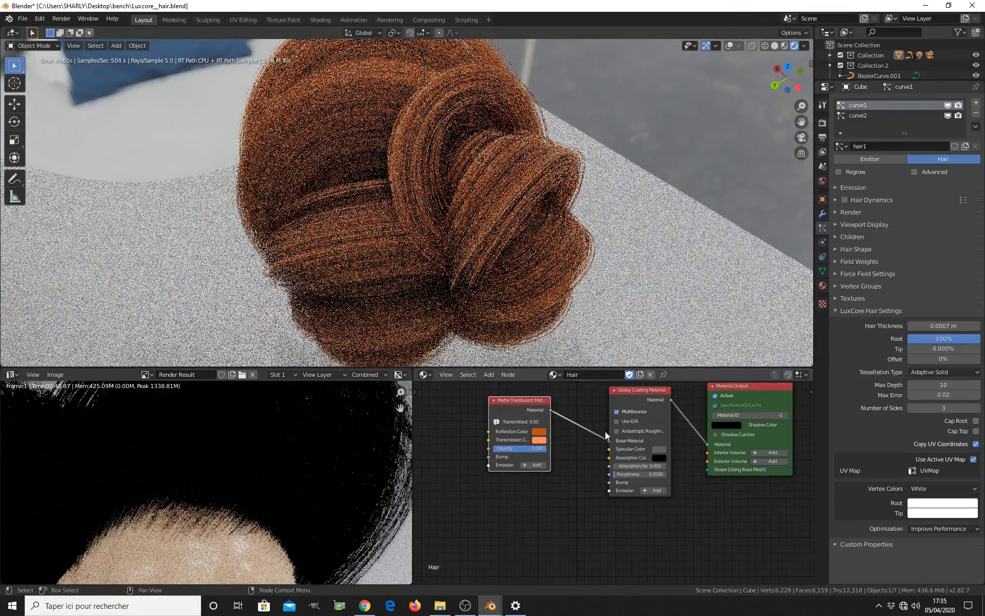
pyautogui.scroll(-1, 595, 430)
pyautogui.moveTo(569, 319); pyautogui.dragTo(448, 277, button='middle')
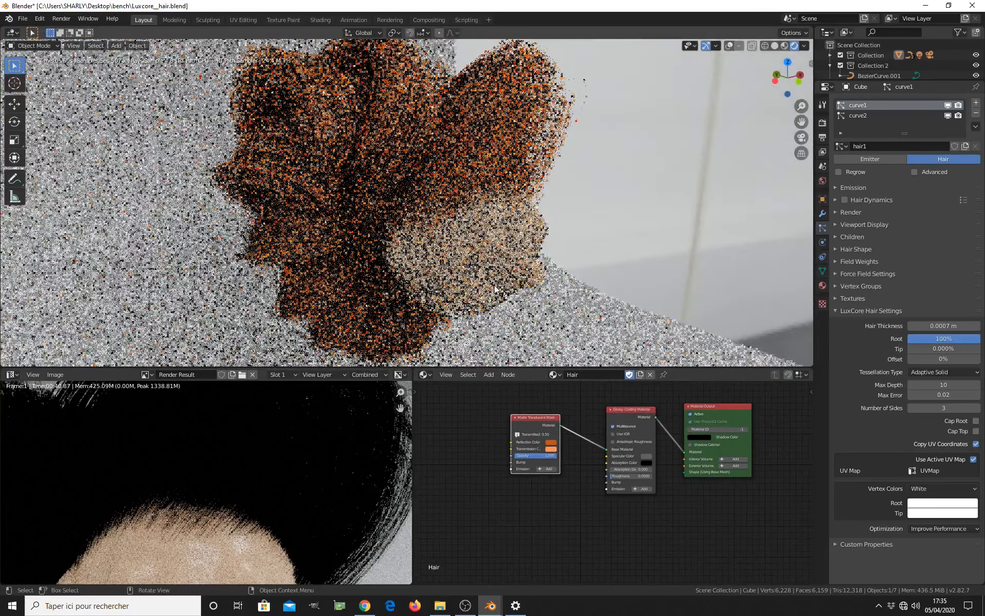
pyautogui.press('KP_0')
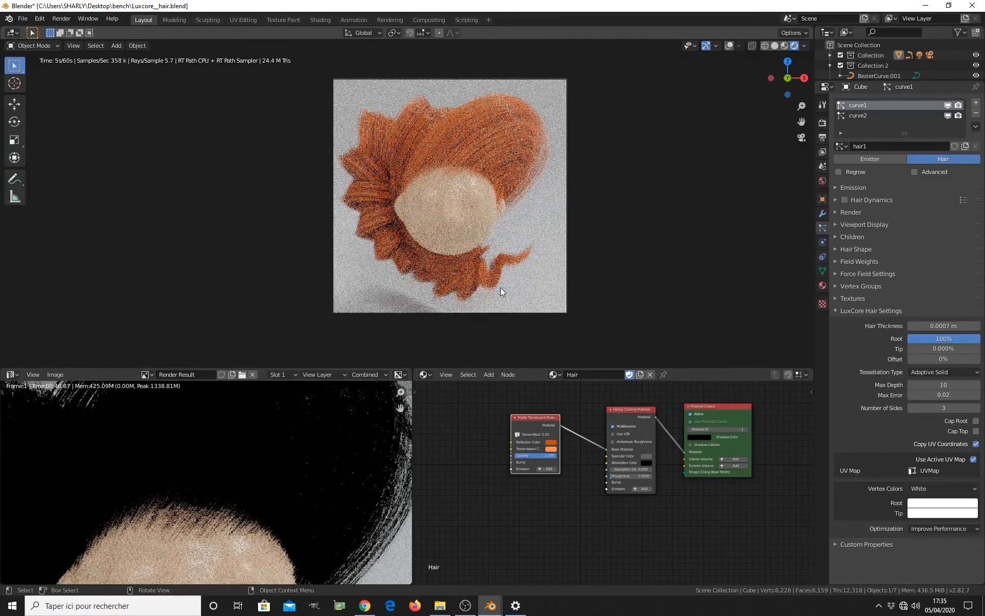
# - Try a dark brown Matte Translucent Reflection Color (H 0.069, S 0.312, V 0.233) with a pink Transmission Color (H 0.863, S 0.361)
pyautogui.scroll(3, 524, 451)
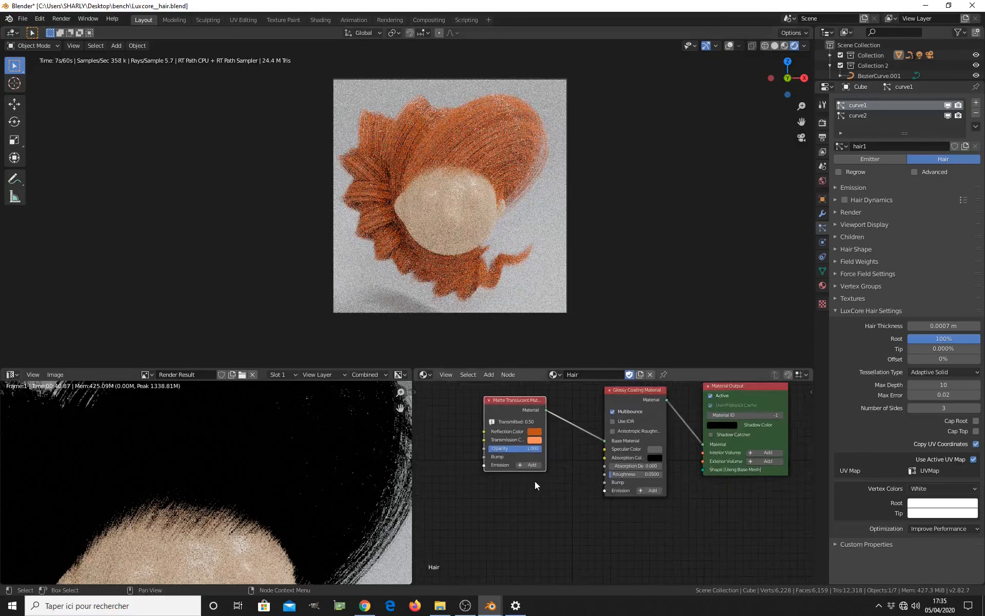
pyautogui.scroll(2, 525, 451)
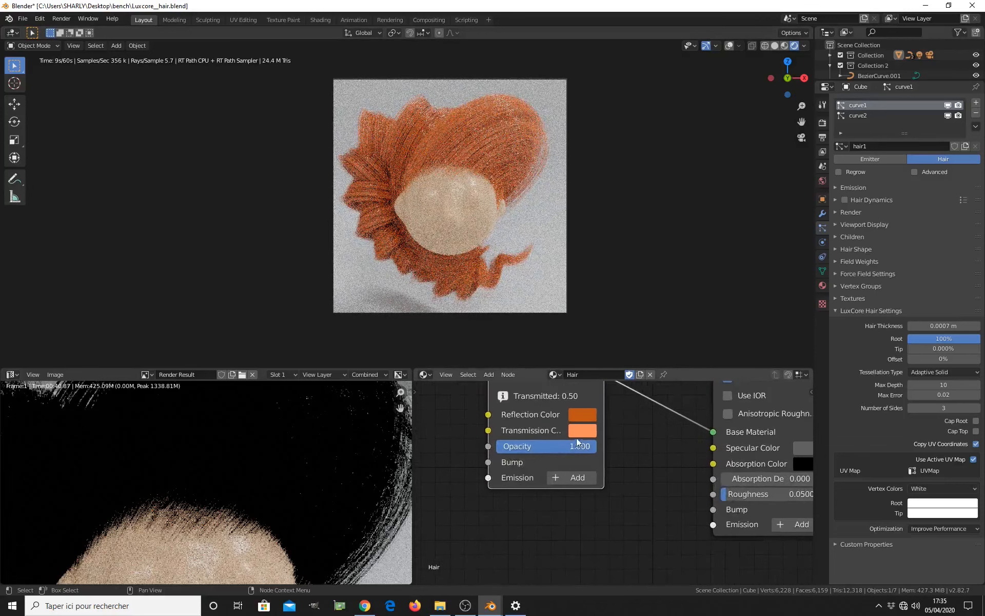
pyautogui.click(584, 412)
pyautogui.click(623, 289)
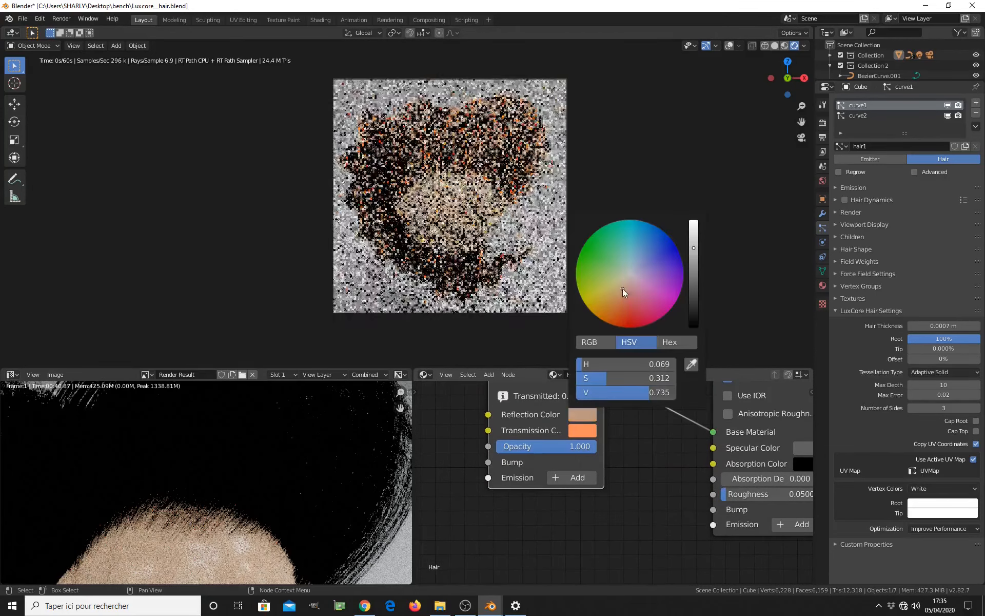
pyautogui.moveTo(693, 257); pyautogui.dragTo(693, 301)
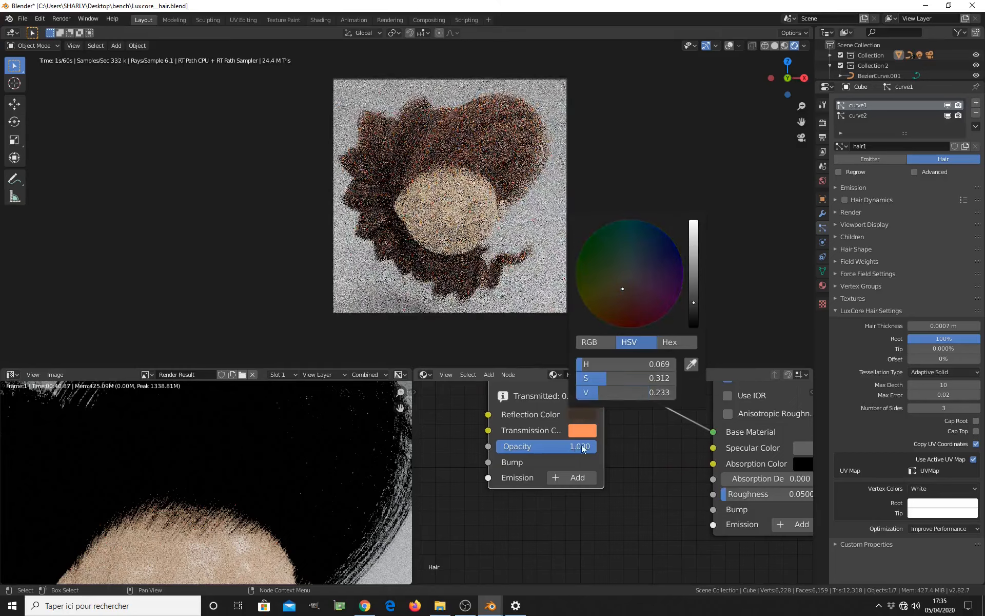
pyautogui.click(577, 434)
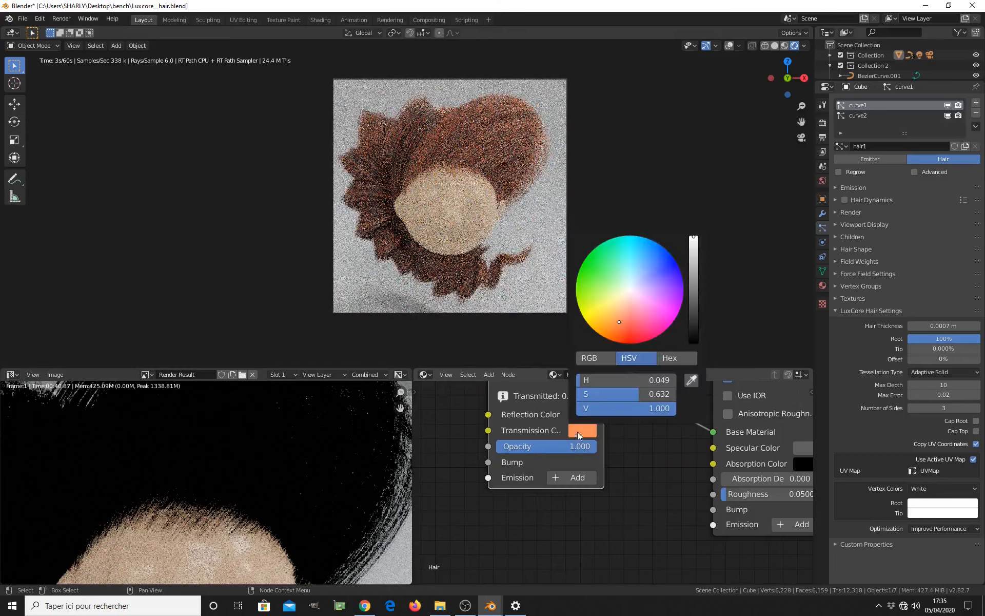
pyautogui.moveTo(613, 323)
pyautogui.mouseDown()
pyautogui.moveTo(623, 329)
pyautogui.moveTo(644, 301)
pyautogui.mouseUp()
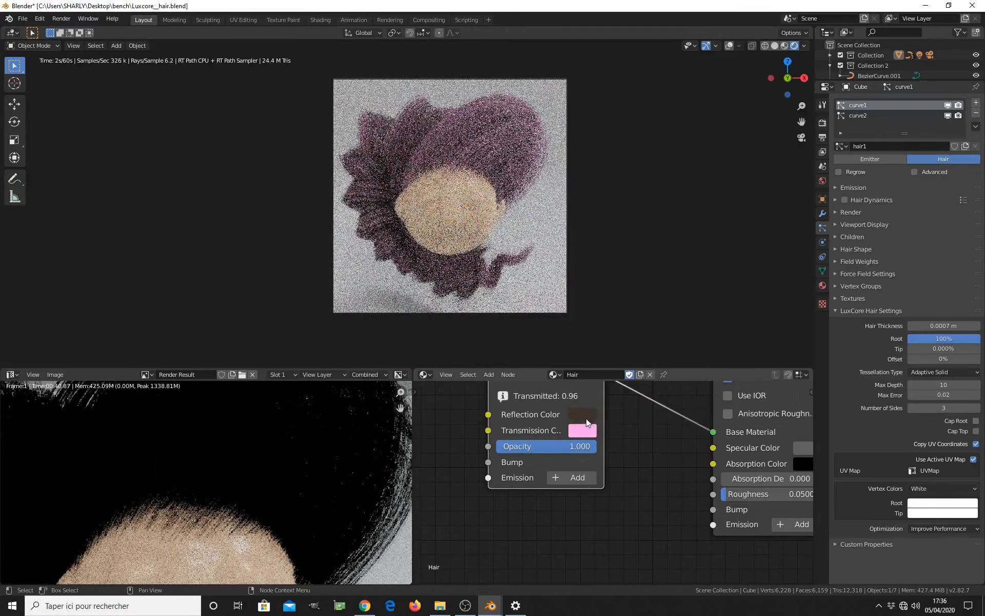
# - Make the Matte Translucent Reflection Color tan (H 0.074, S 0.422, V 0.720) and the Transmission Color light orange (H 0.072, S 0.494)
pyautogui.click(585, 415)
pyautogui.moveTo(636, 286)
pyautogui.mouseDown()
pyautogui.moveTo(645, 273)
pyautogui.moveTo(620, 294)
pyautogui.mouseUp()
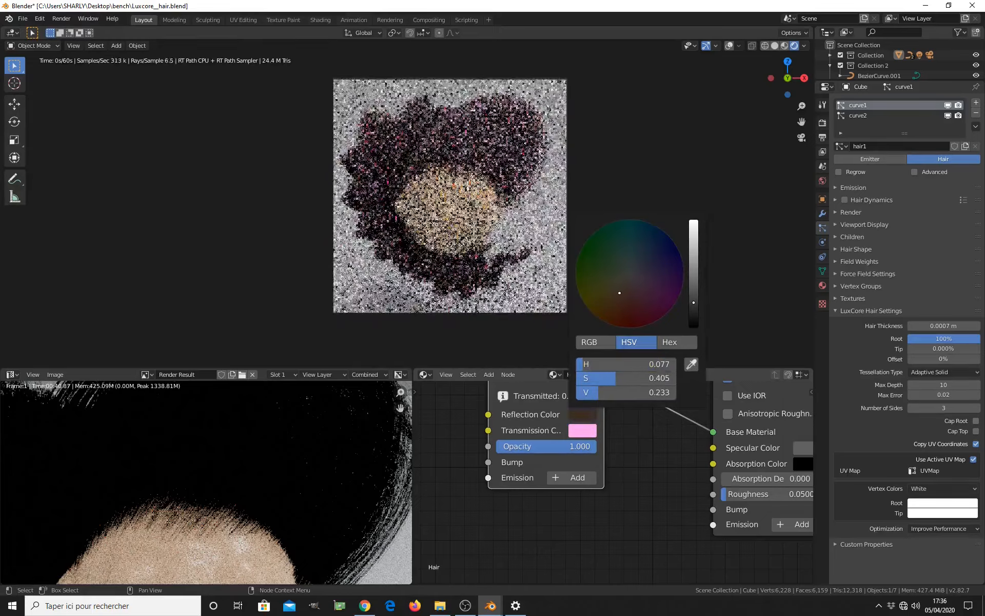
pyautogui.moveTo(693, 302); pyautogui.dragTo(693, 272)
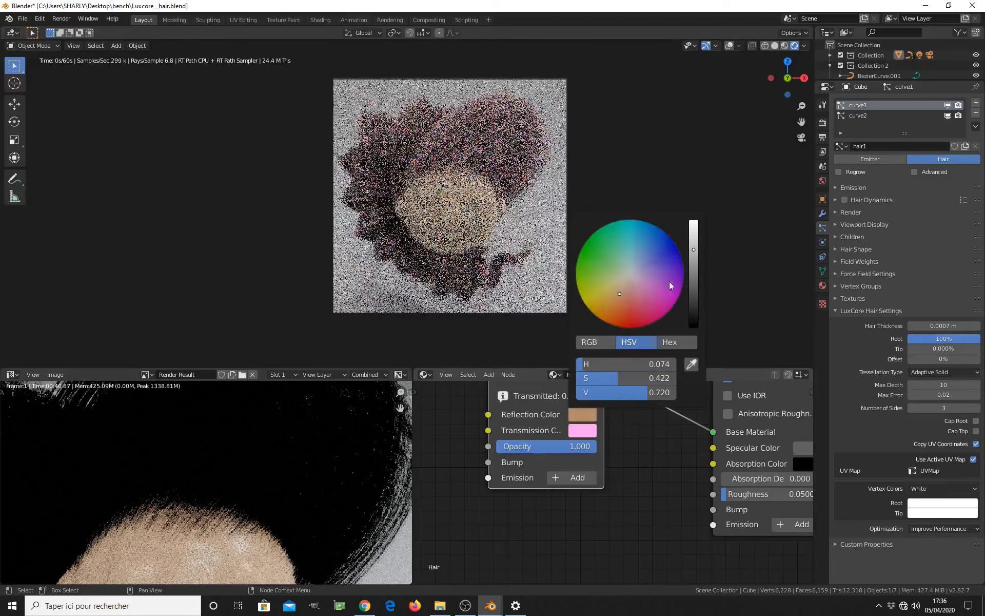
pyautogui.click(585, 427)
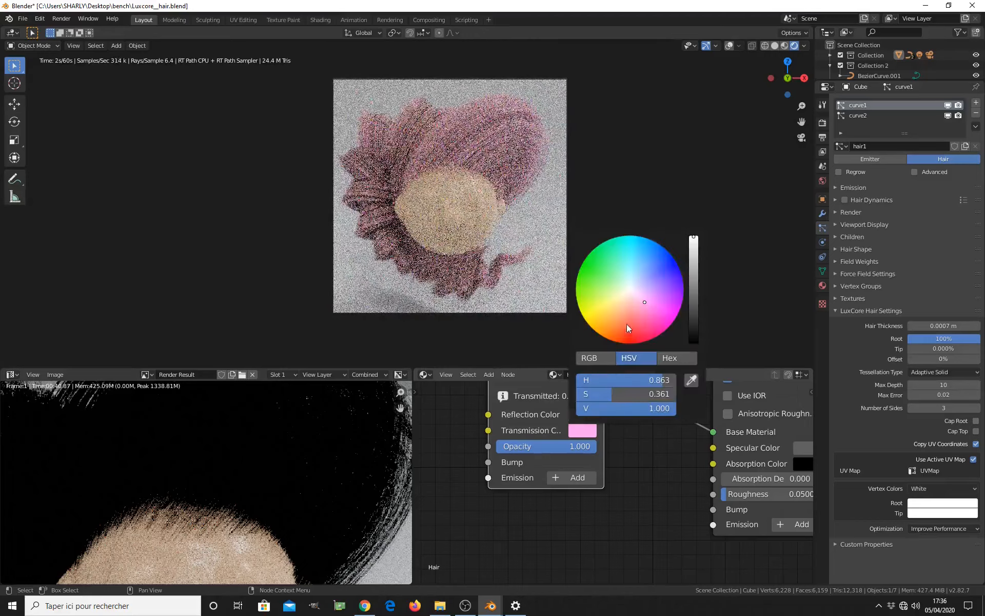
pyautogui.moveTo(627, 324)
pyautogui.mouseDown()
pyautogui.moveTo(631, 309)
pyautogui.moveTo(618, 313)
pyautogui.mouseUp()
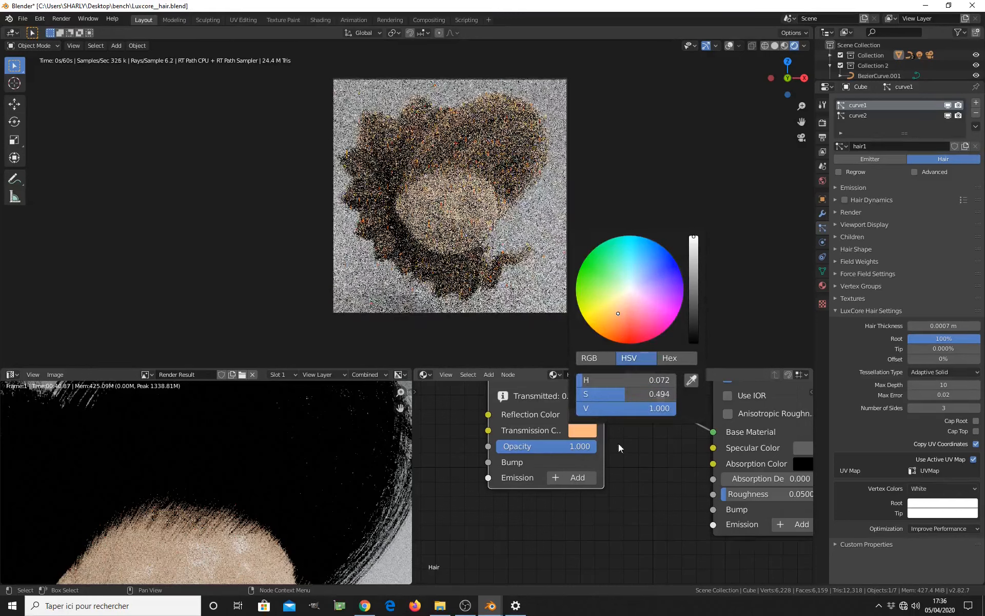
# - Darken the Matte Translucent Reflection Color to a near-black brown with V 0.125 and the Transmission Color to a medium brown
pyautogui.click(585, 411)
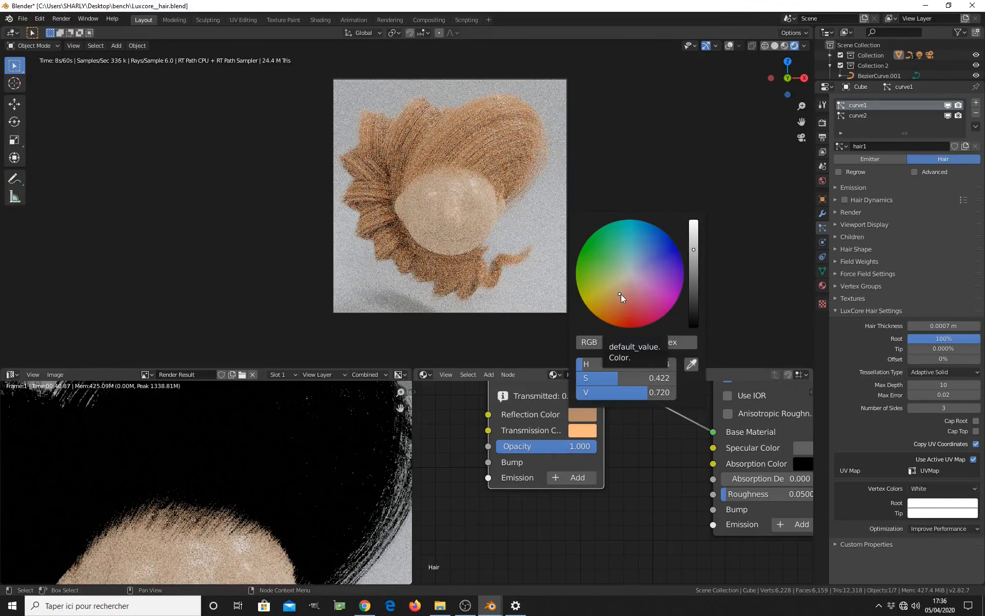
pyautogui.moveTo(692, 264); pyautogui.dragTo(693, 314)
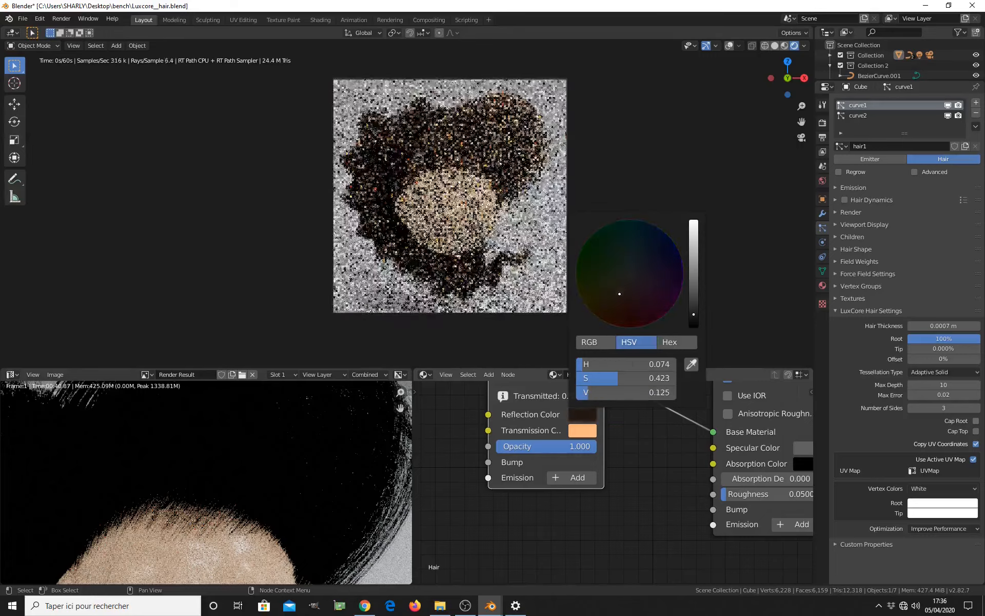
pyautogui.click(579, 432)
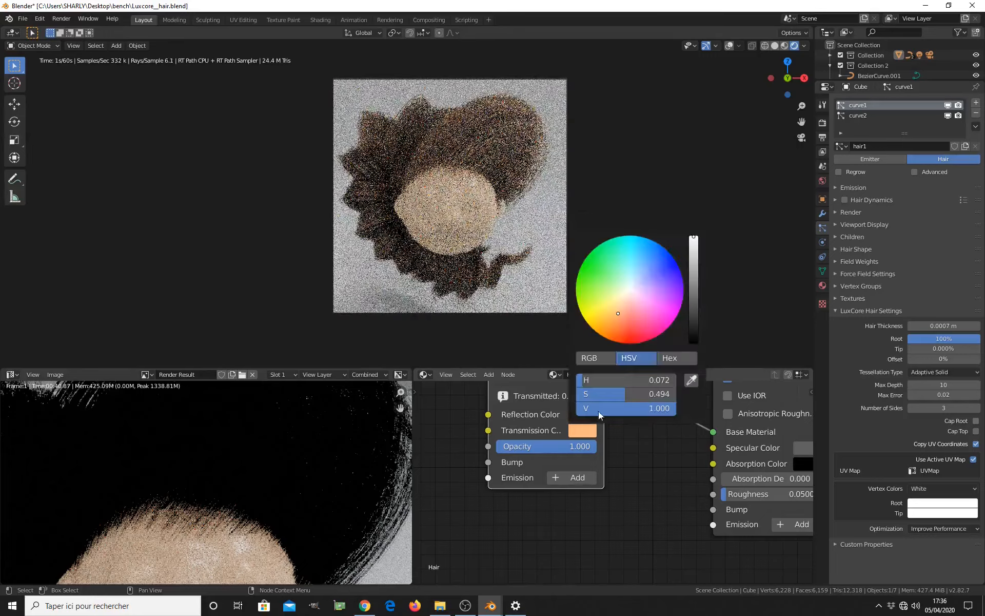
pyautogui.moveTo(693, 248); pyautogui.dragTo(694, 273)
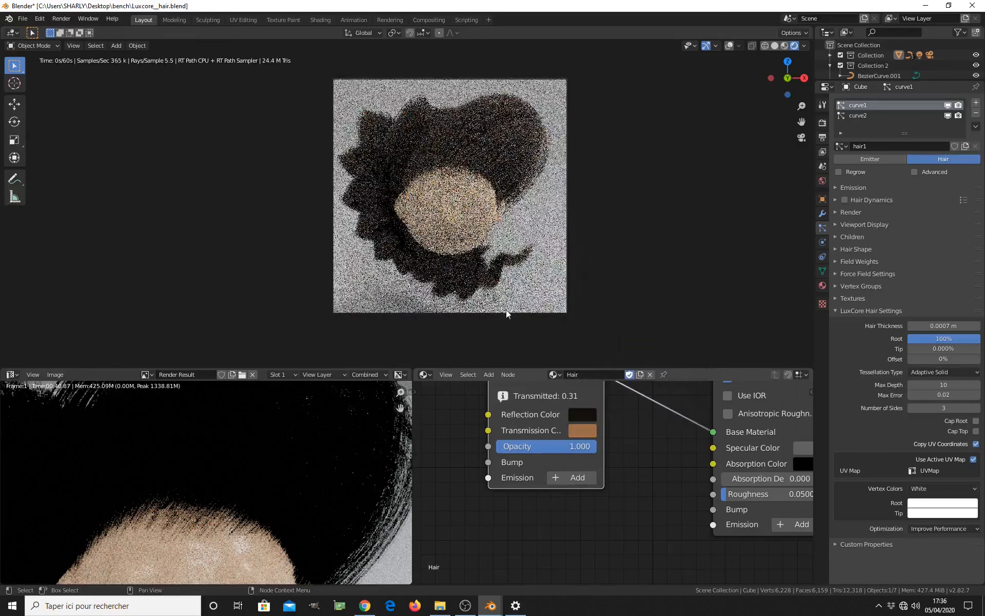
pyautogui.click(580, 410)
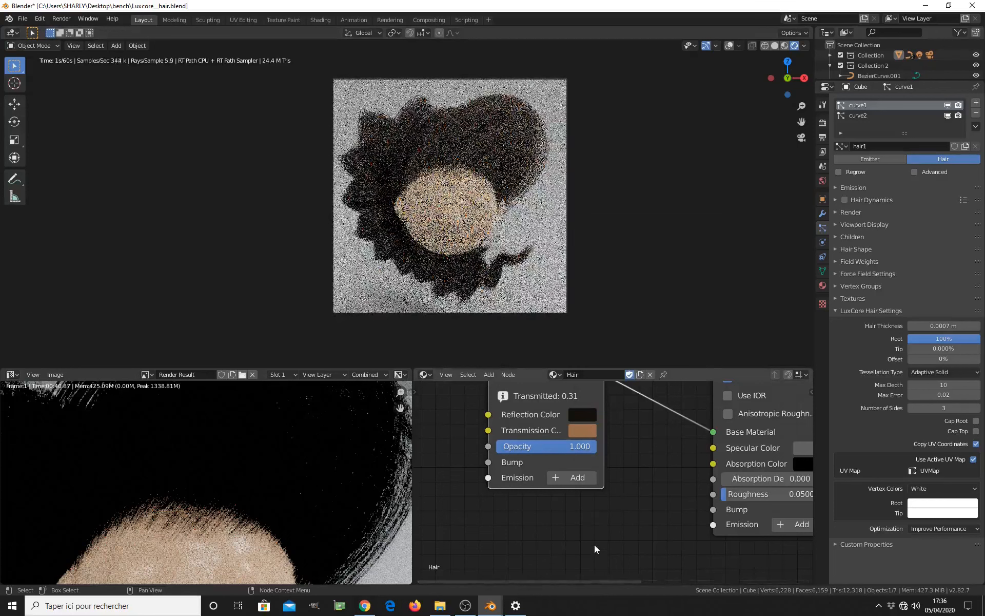